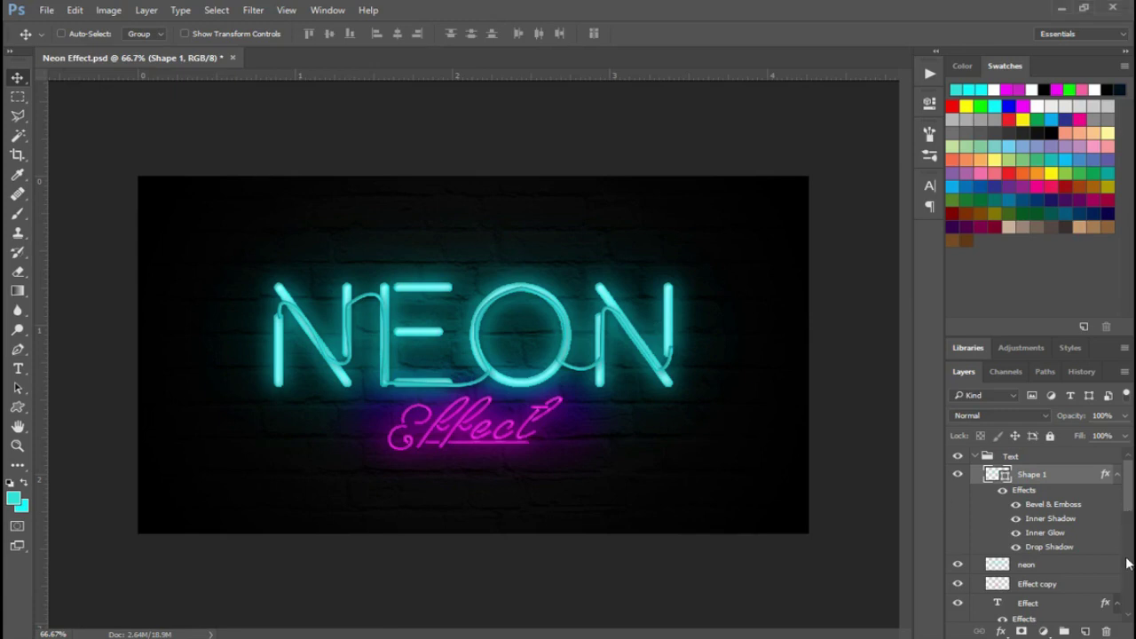
# Create a new 1280×720 px document at 300 ppi
pyautogui.scroll(-3, 1123, 513)
pyautogui.scroll(-2, 1123, 512)
pyautogui.scroll(5, 1125, 494)
pyautogui.click(46, 10)
pyautogui.click(53, 25)
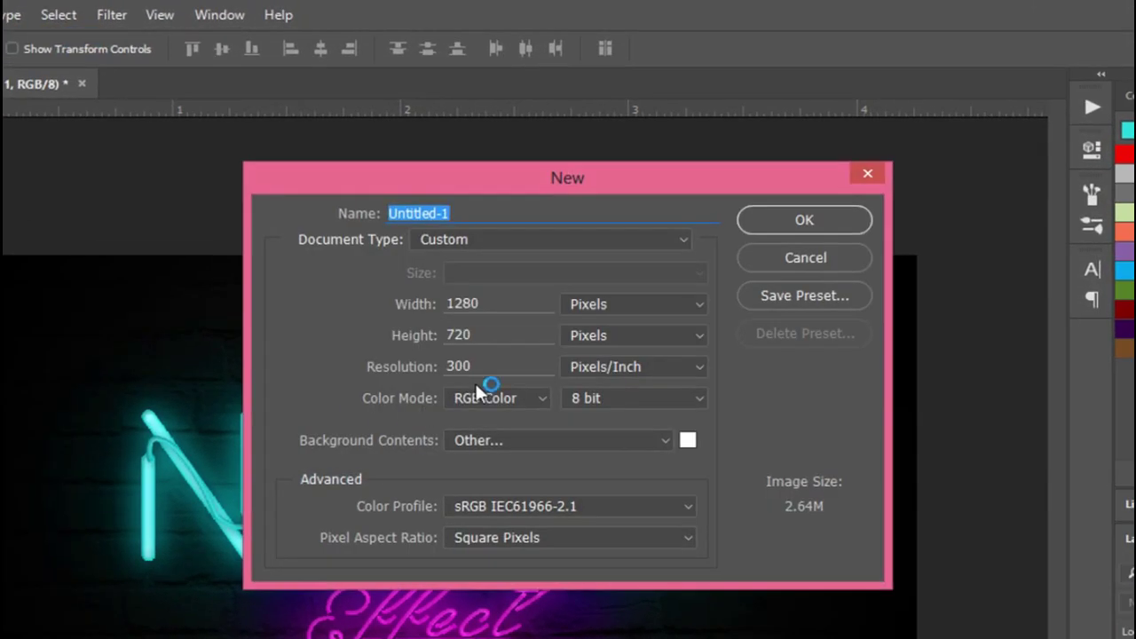
pyautogui.doubleClick(487, 304)
pyautogui.doubleClick(479, 337)
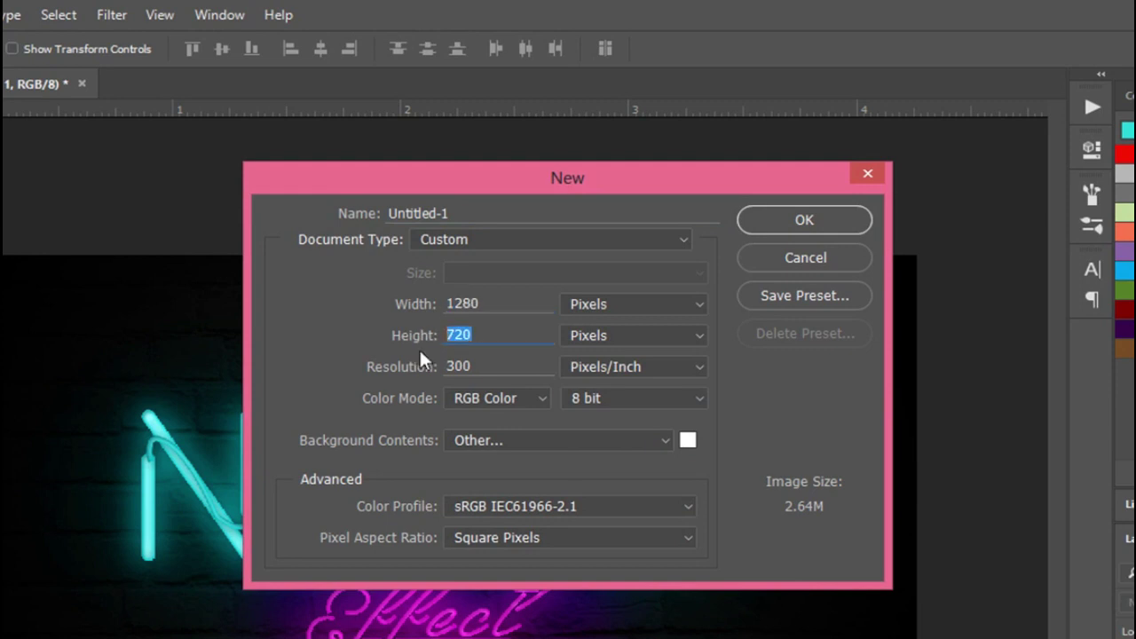
pyautogui.doubleClick(498, 368)
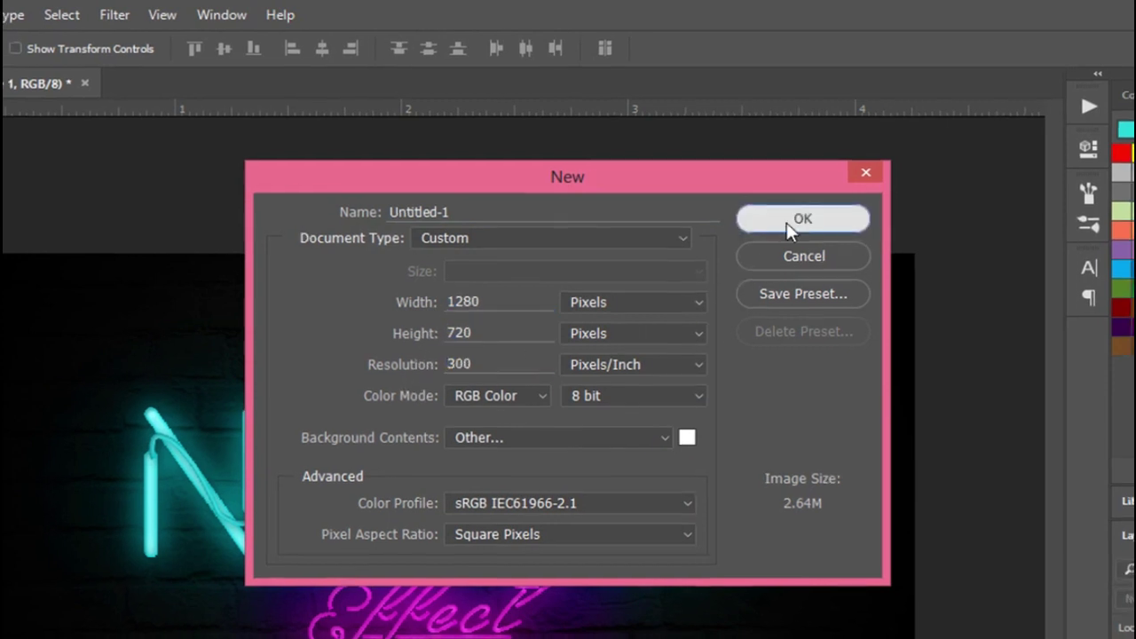
pyautogui.click(786, 222)
# Place the white brick wall photo scaled to fill the canvas, and duplicate its layer
pyautogui.click(46, 10)
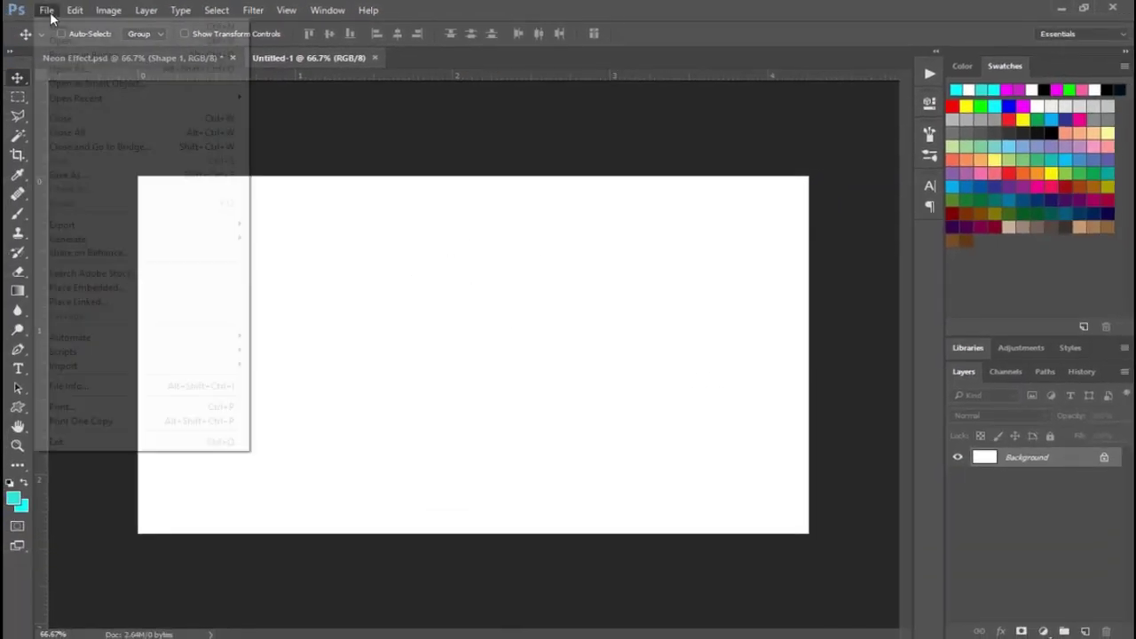
pyautogui.click(164, 286)
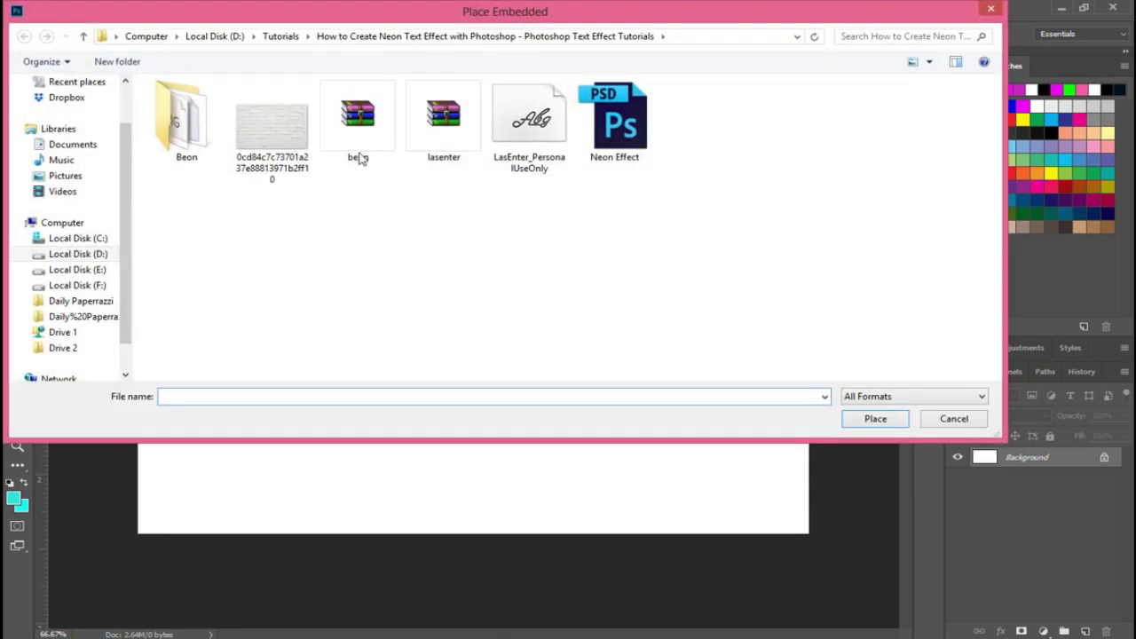
pyautogui.doubleClick(284, 134)
pyautogui.hotkey('alt', 'shift')
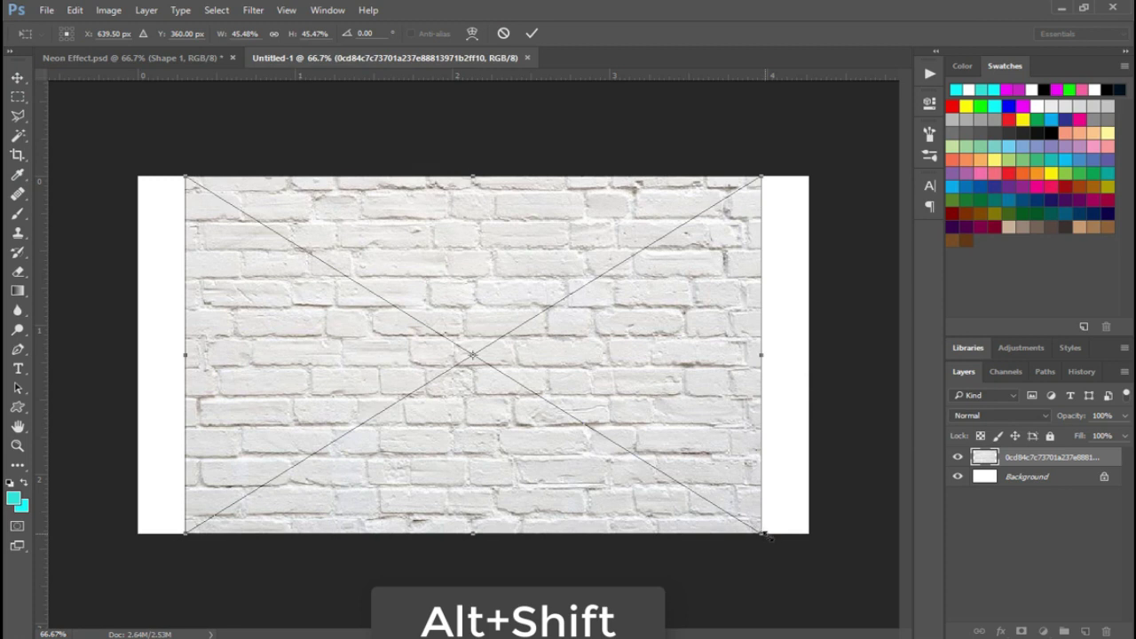
pyautogui.moveTo(765, 535); pyautogui.dragTo(813, 565)
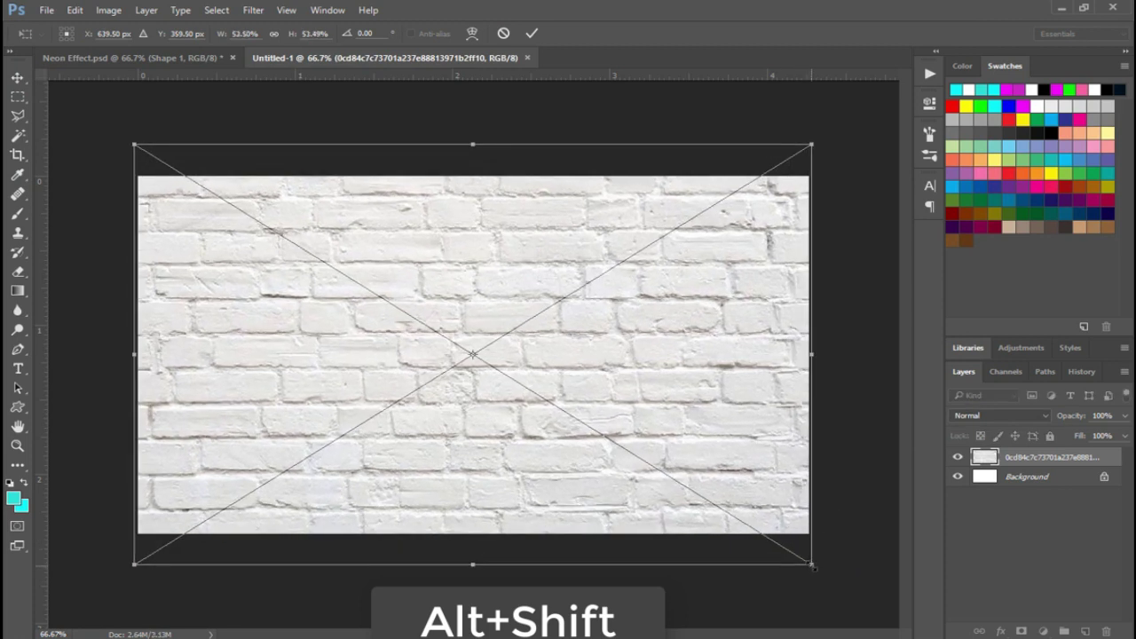
pyautogui.press('Return')
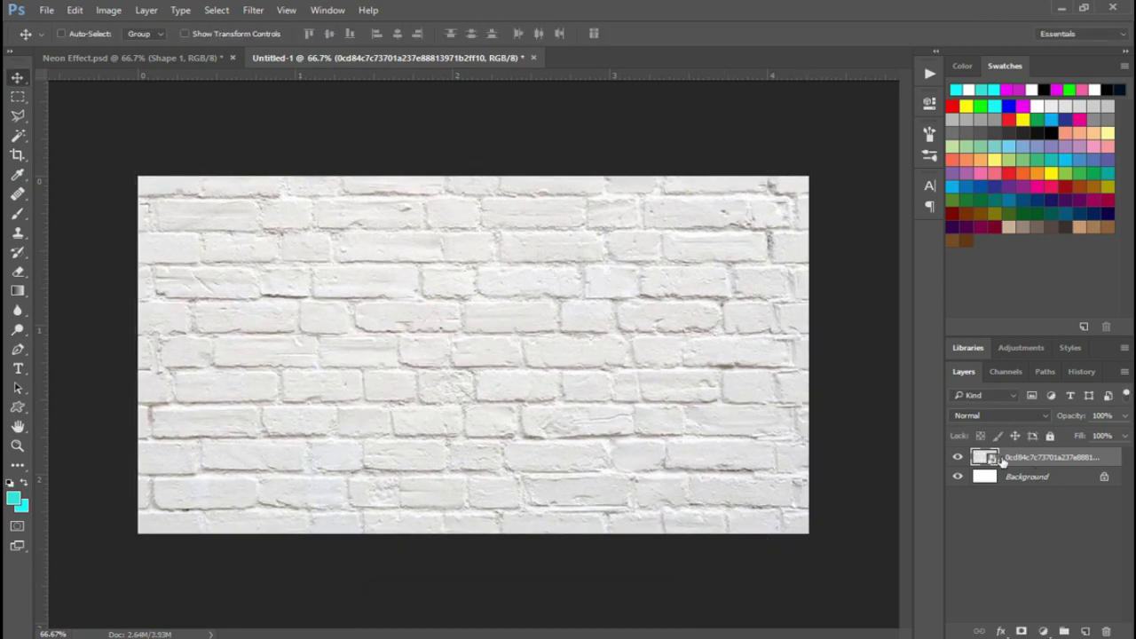
pyautogui.moveTo(984, 457); pyautogui.dragTo(1084, 631)
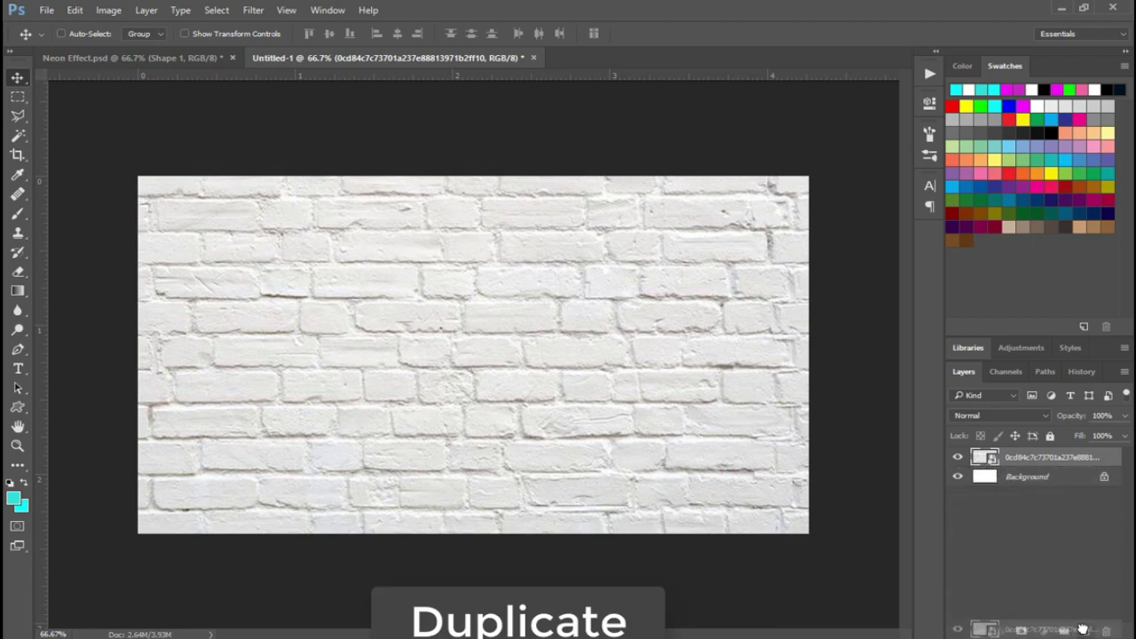
# Give the brick copy a 1000 px High Pass filter and Multiply blending
pyautogui.click(254, 10)
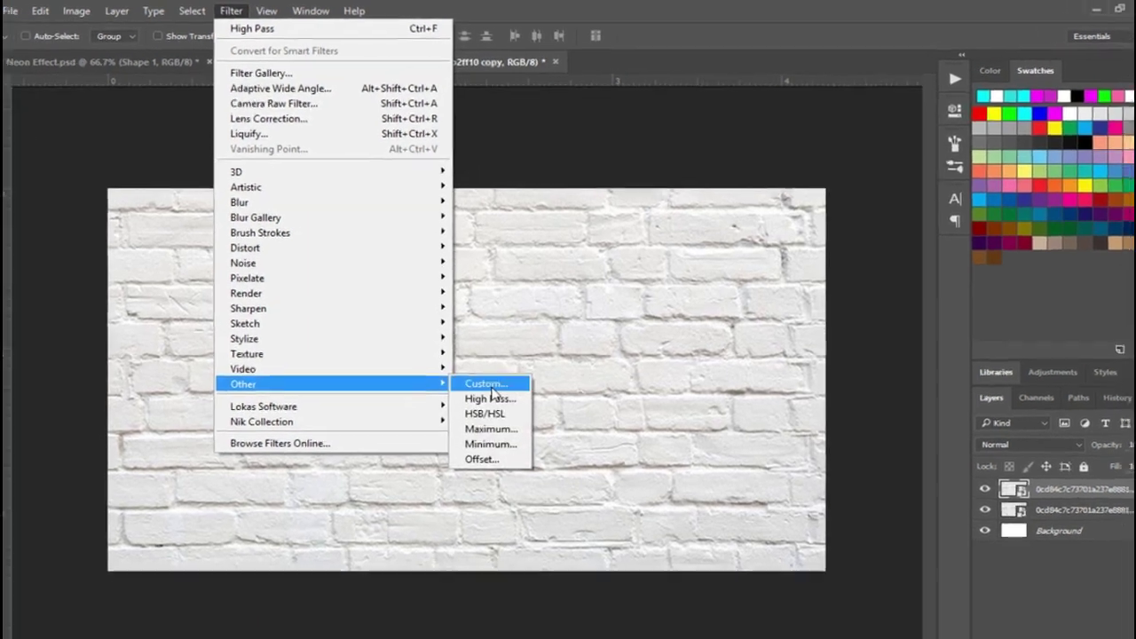
pyautogui.click(490, 398)
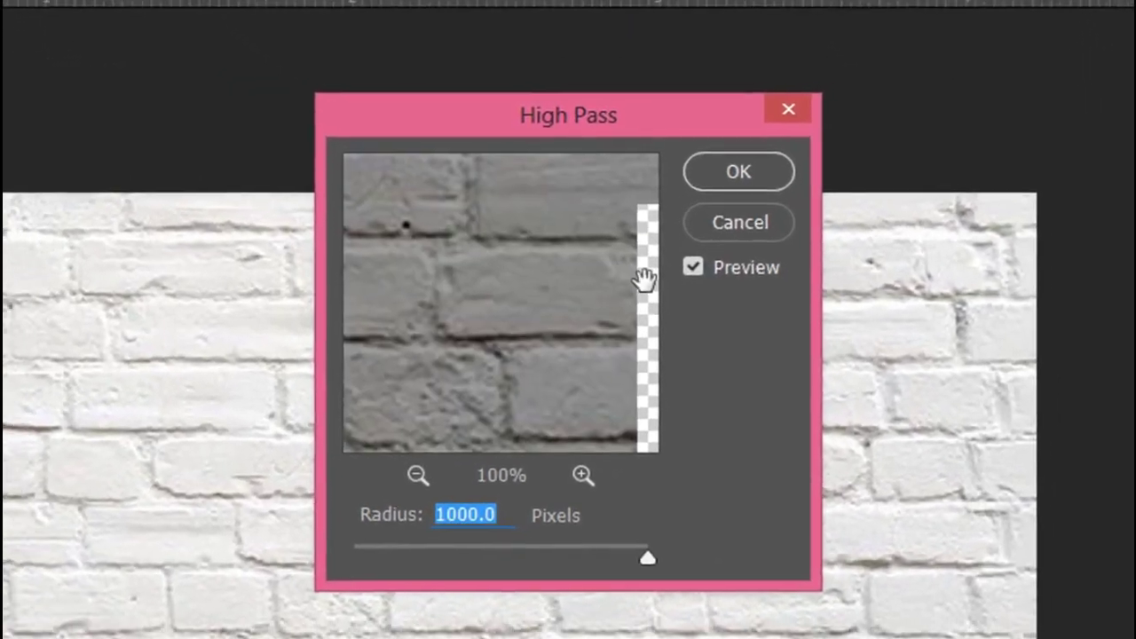
pyautogui.click(657, 164)
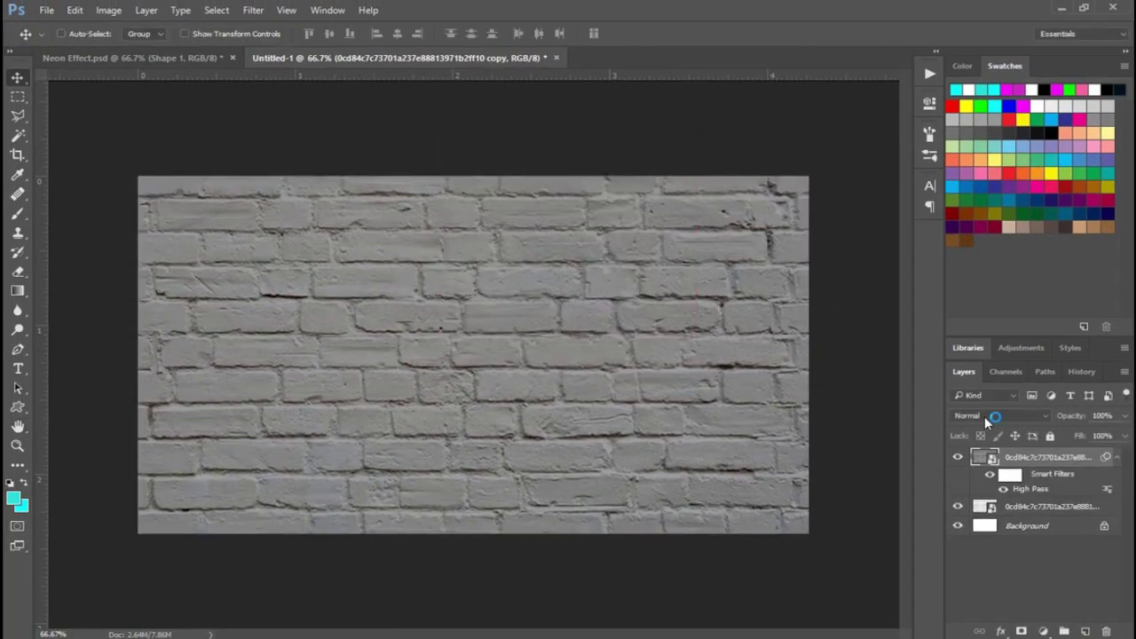
pyautogui.click(984, 416)
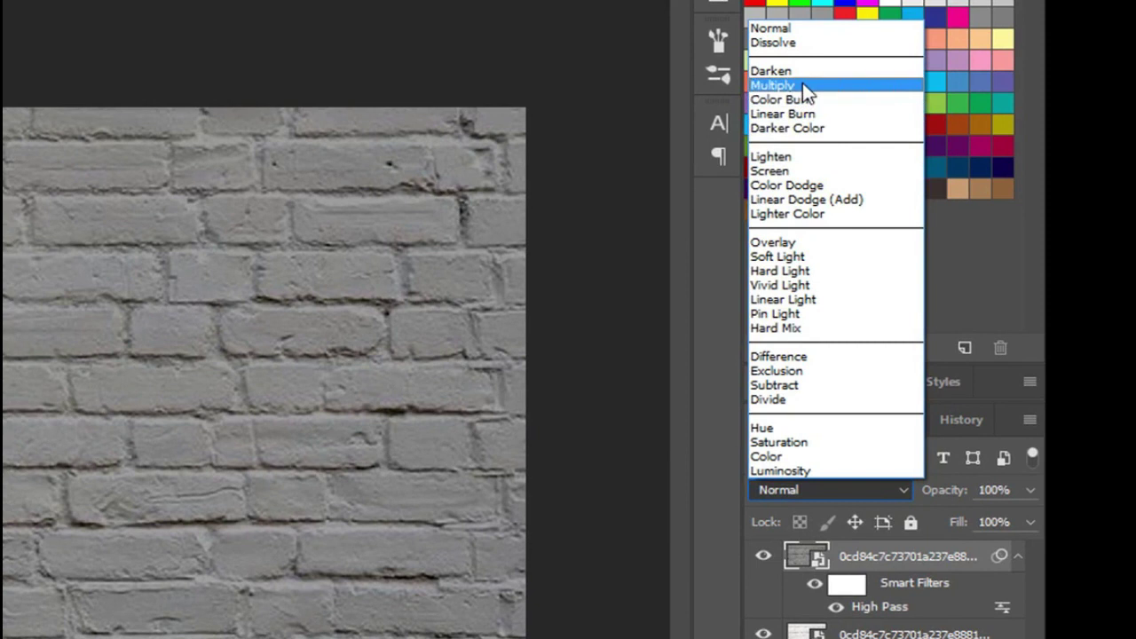
pyautogui.click(803, 82)
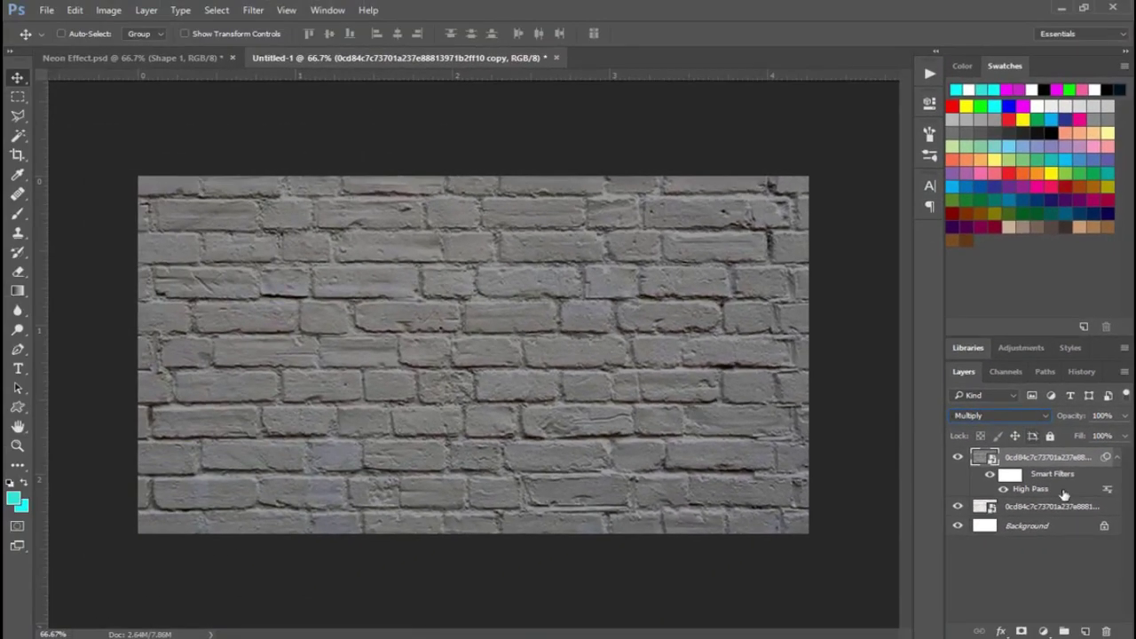
# Add a solid black fill layer at 85% opacity over the brick wall
pyautogui.click(1044, 632)
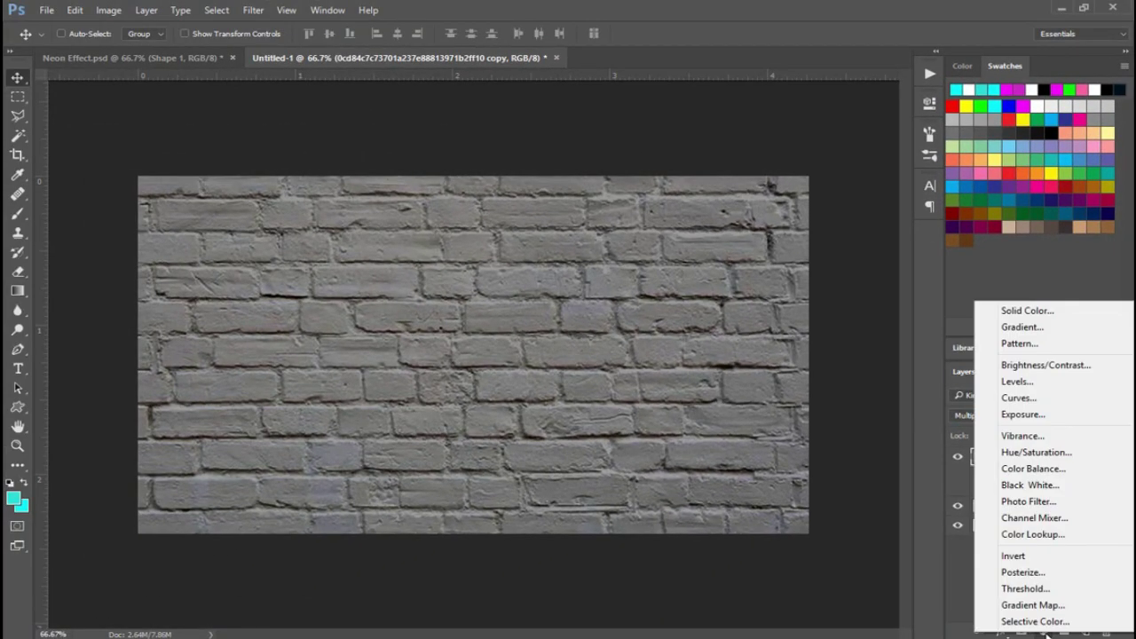
pyautogui.click(1027, 310)
pyautogui.moveTo(623, 255); pyautogui.dragTo(494, 317)
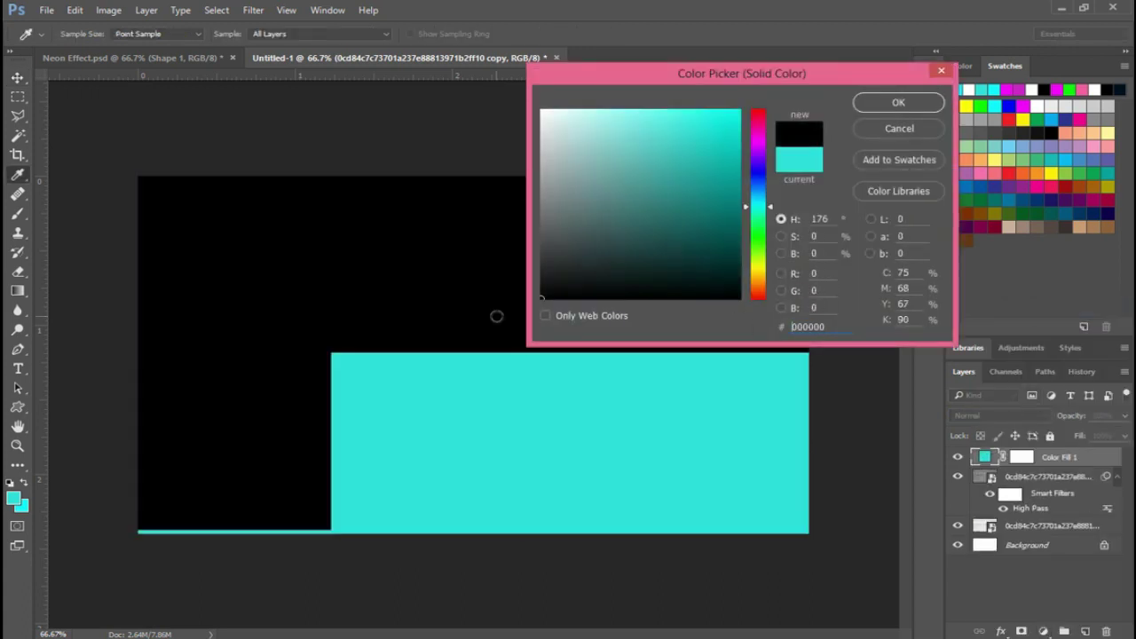
pyautogui.click(876, 104)
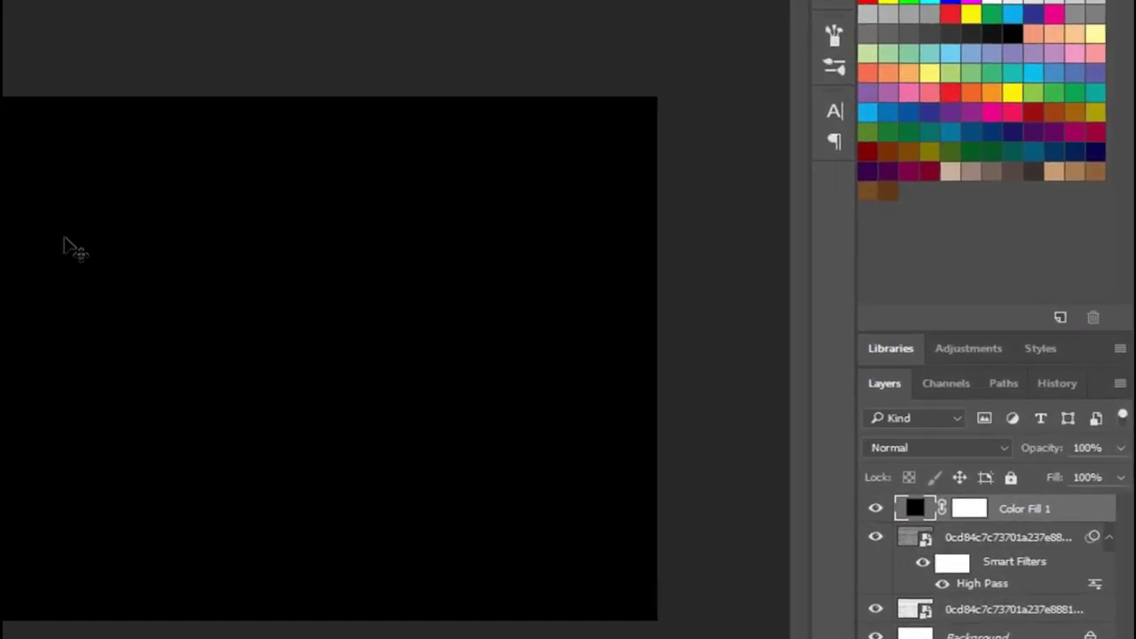
pyautogui.click(1117, 473)
pyautogui.moveTo(1112, 507); pyautogui.dragTo(1091, 512)
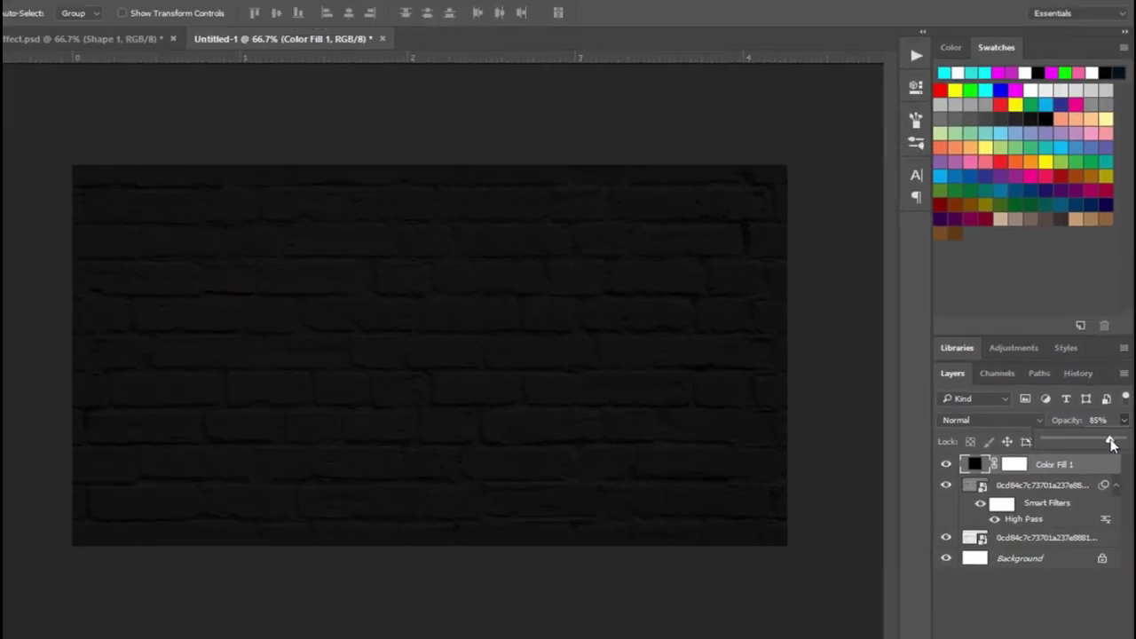
pyautogui.click(988, 458)
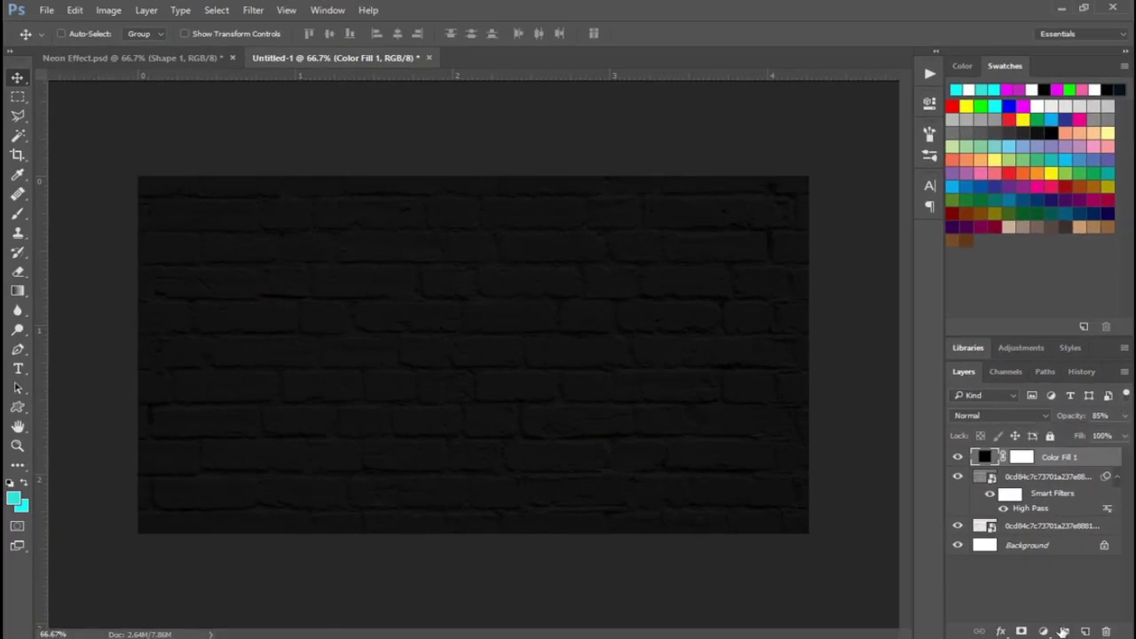
# Add a reversed radial gradient fill layer using the Neutral Density preset
pyautogui.click(1043, 631)
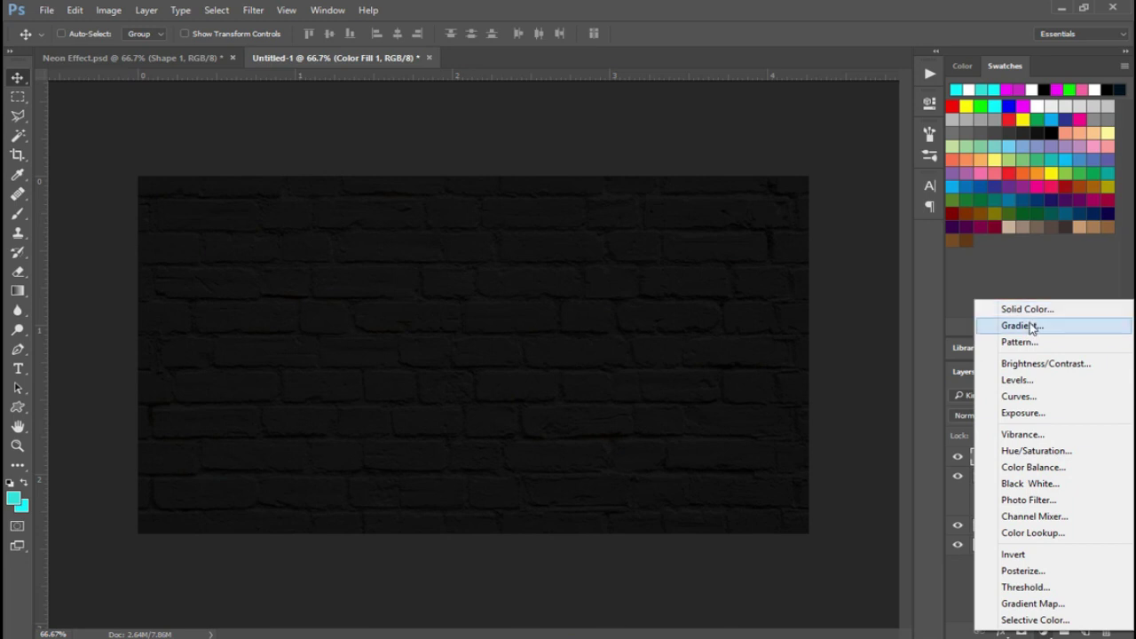
pyautogui.click(1020, 326)
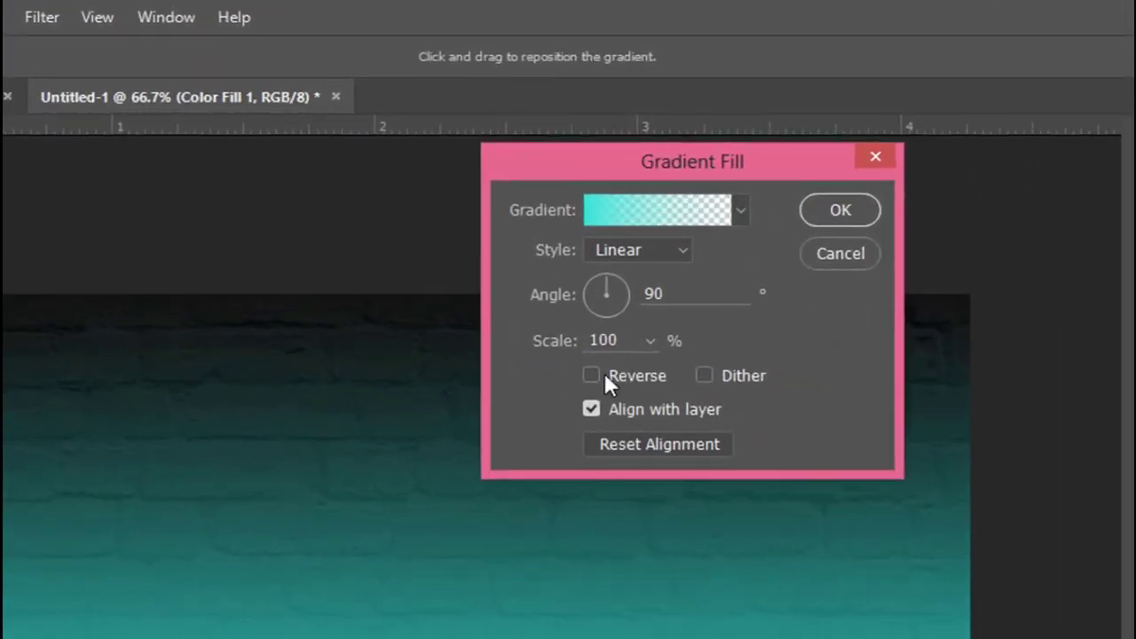
pyautogui.click(589, 374)
pyautogui.click(651, 250)
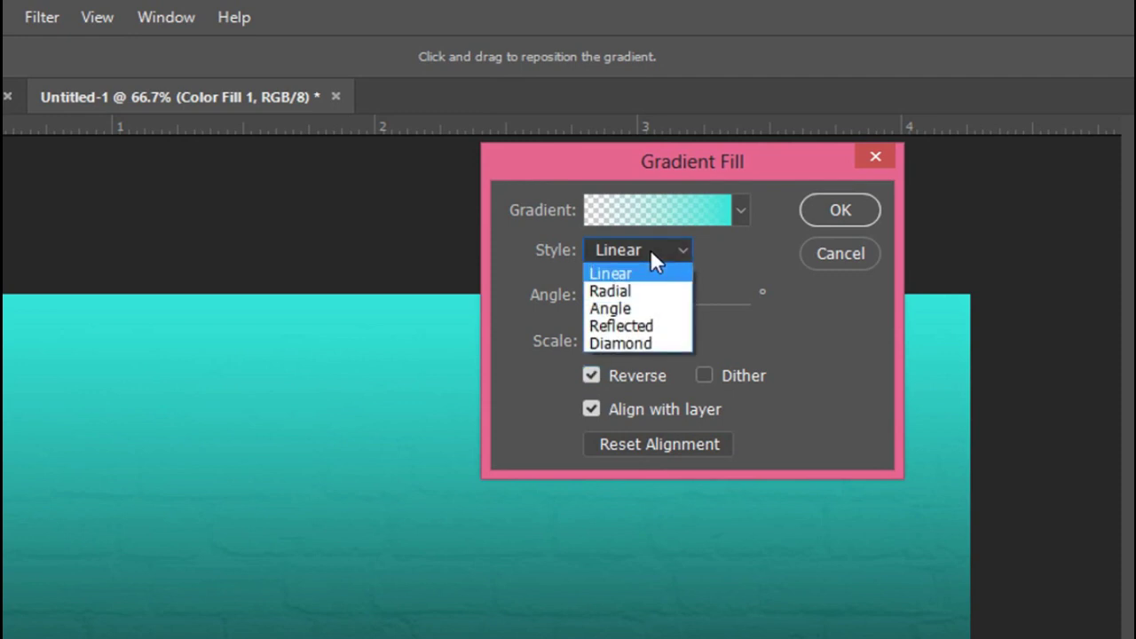
pyautogui.click(633, 289)
pyautogui.click(640, 219)
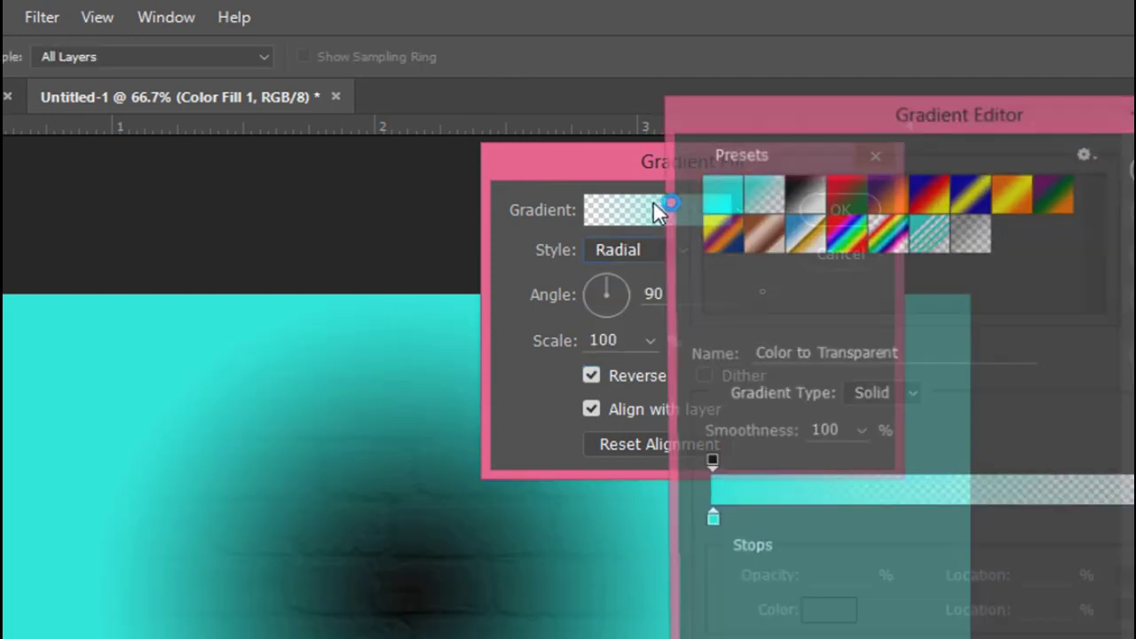
pyautogui.click(980, 247)
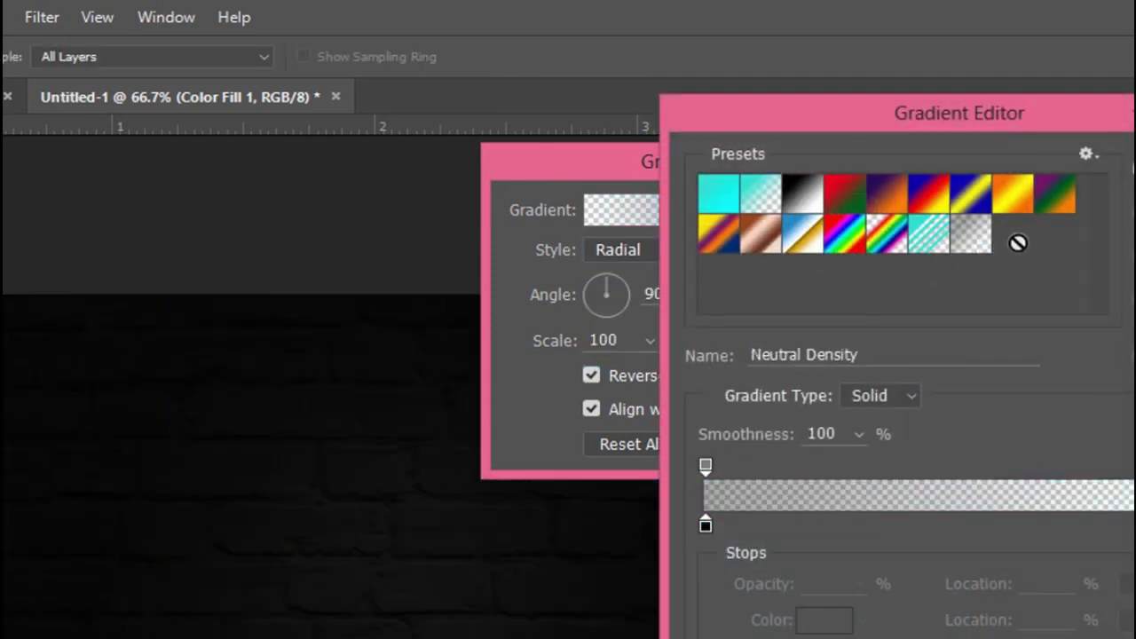
pyautogui.press('Return')
pyautogui.click(733, 129)
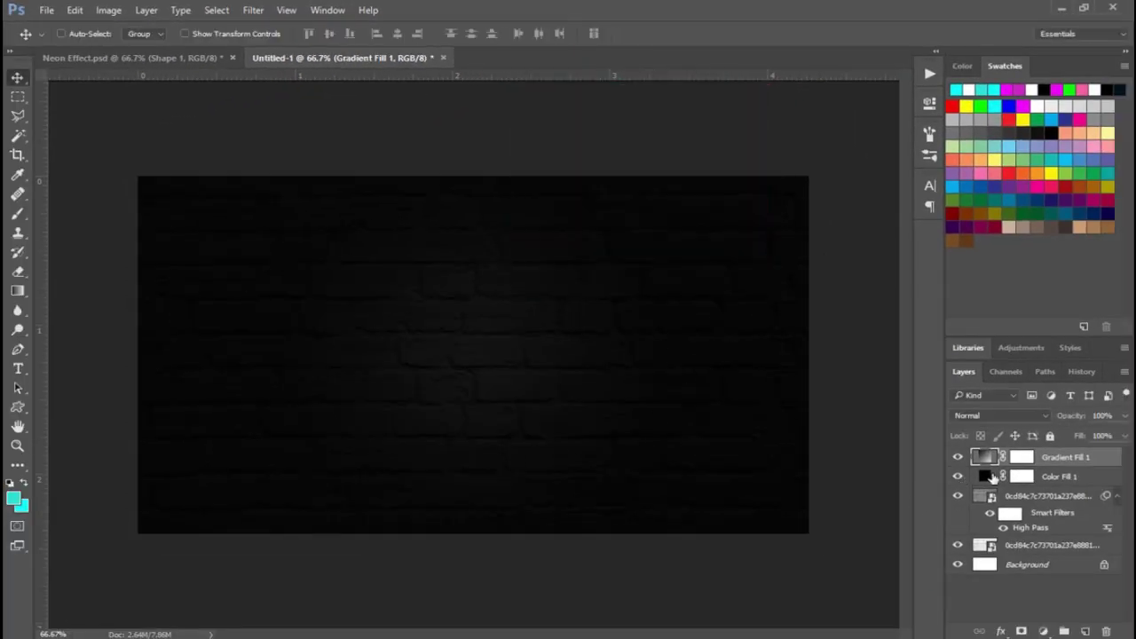
# Group the fill layers together and name the group Background
pyautogui.keyDown('shift'); pyautogui.click(988, 477); pyautogui.keyUp('shift')
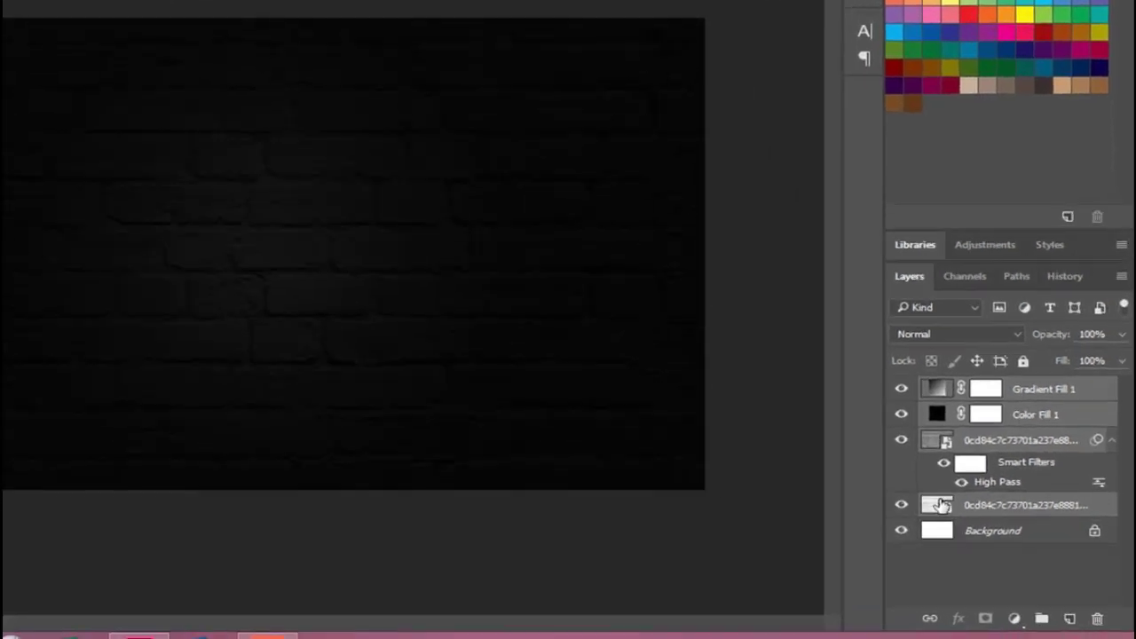
pyautogui.moveTo(940, 504); pyautogui.dragTo(1041, 618)
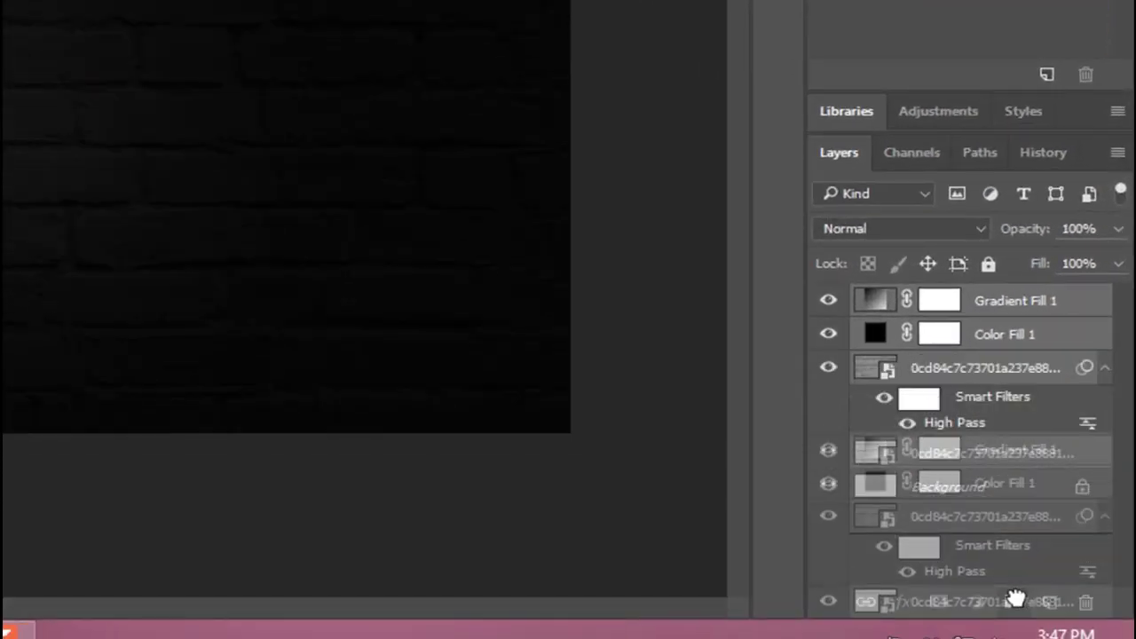
pyautogui.doubleClick(928, 300)
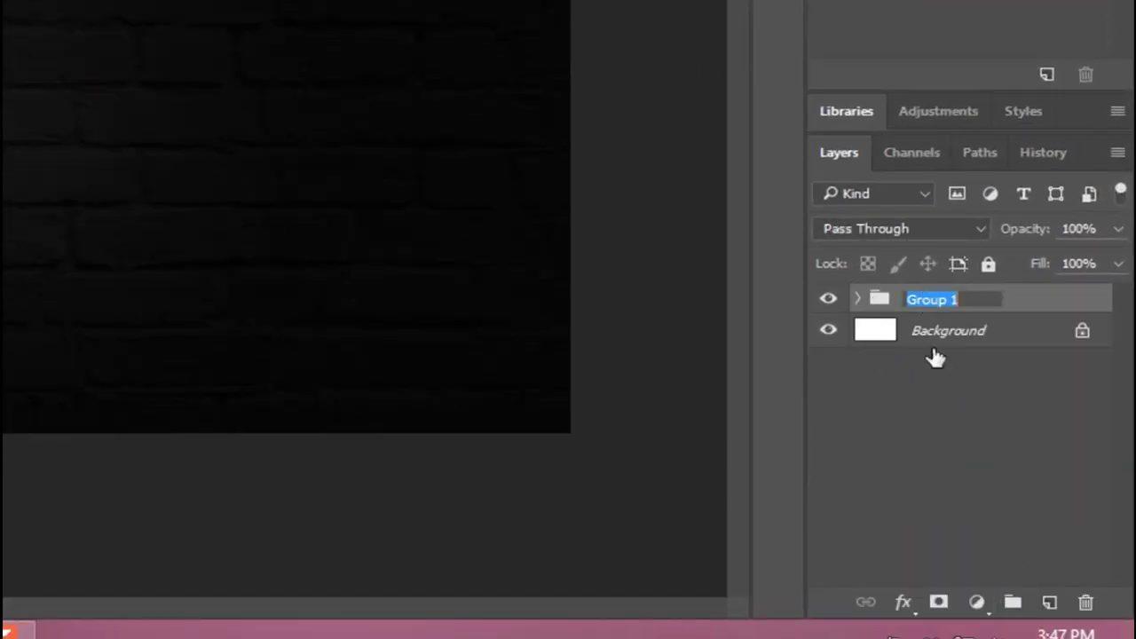
pyautogui.write('Back')
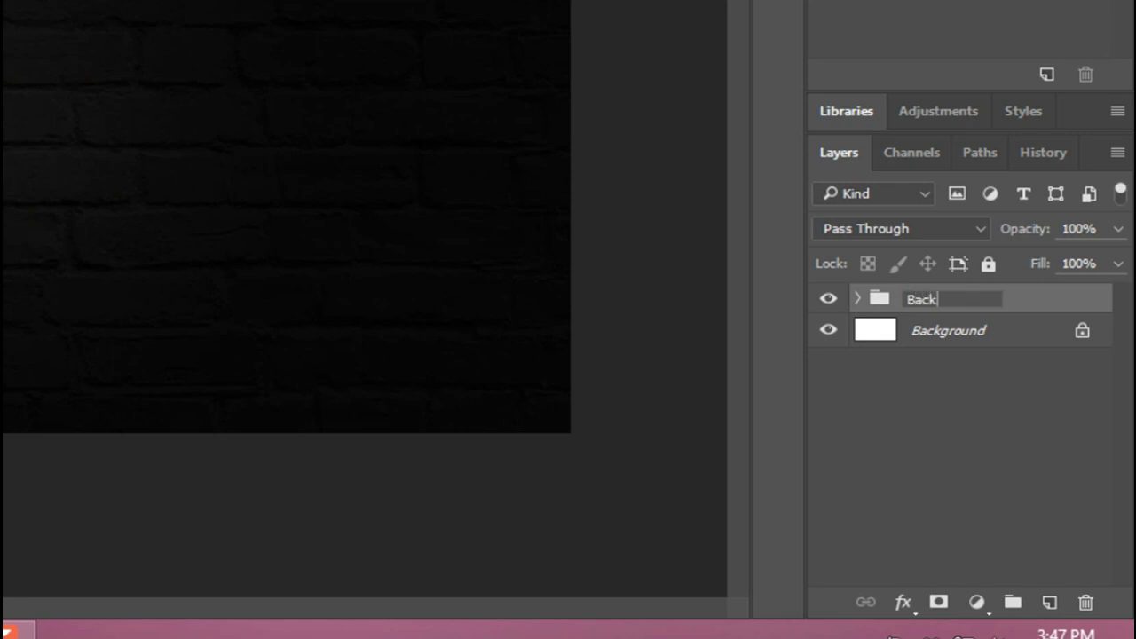
pyautogui.write('nd')
pyautogui.press('Return')
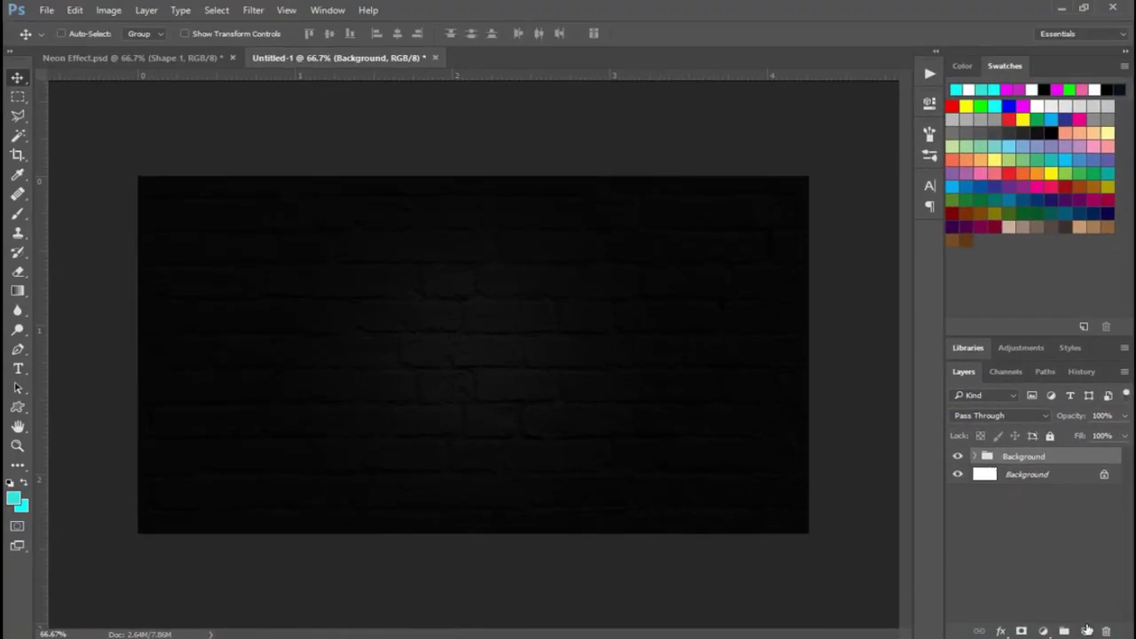
# Add a new layer and type NEON on the brick wall
pyautogui.click(1085, 630)
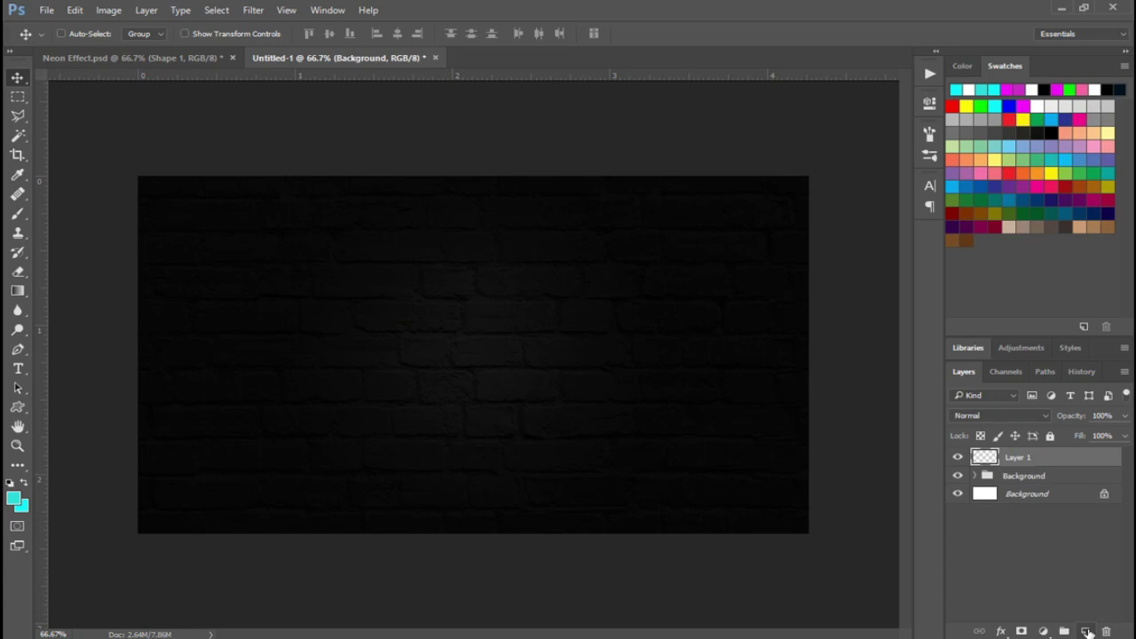
pyautogui.click(25, 374)
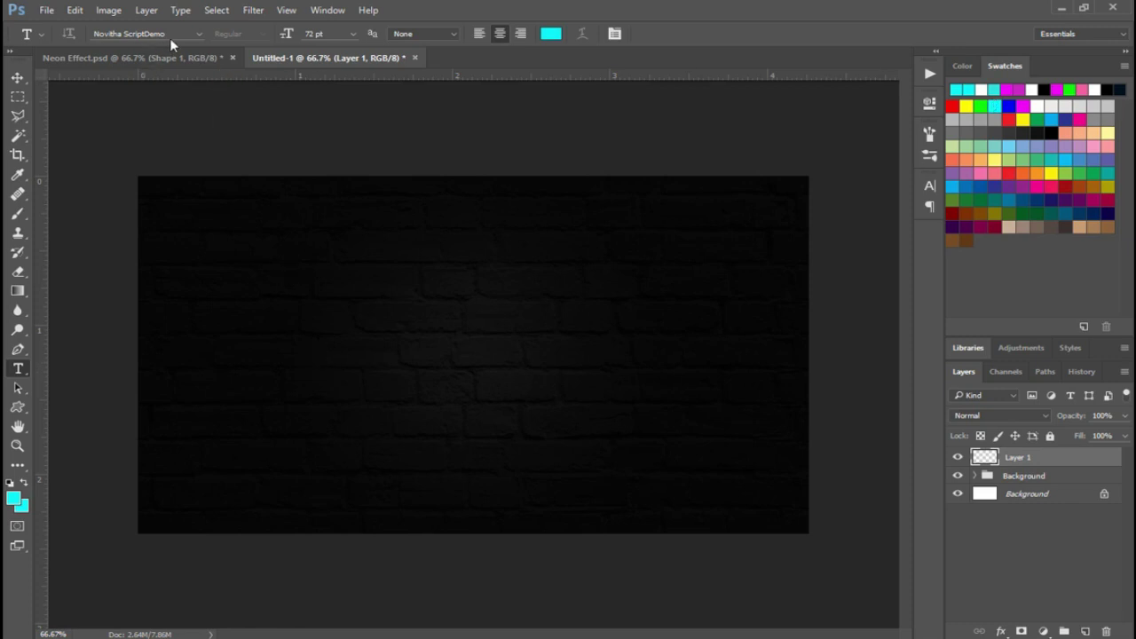
pyautogui.click(301, 353)
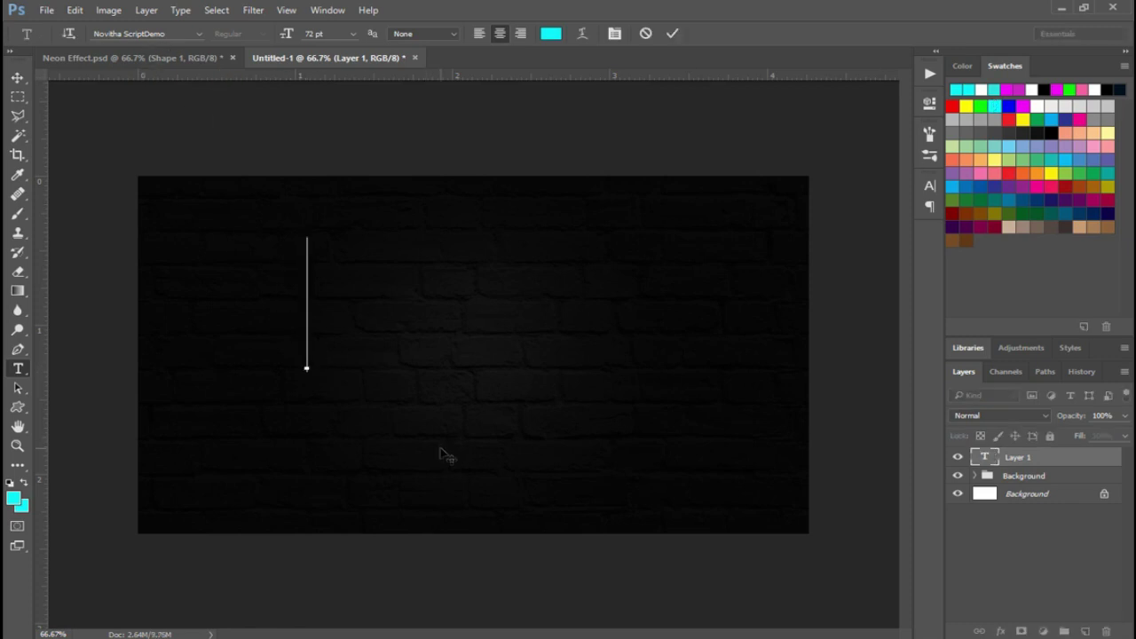
pyautogui.write('NEO')
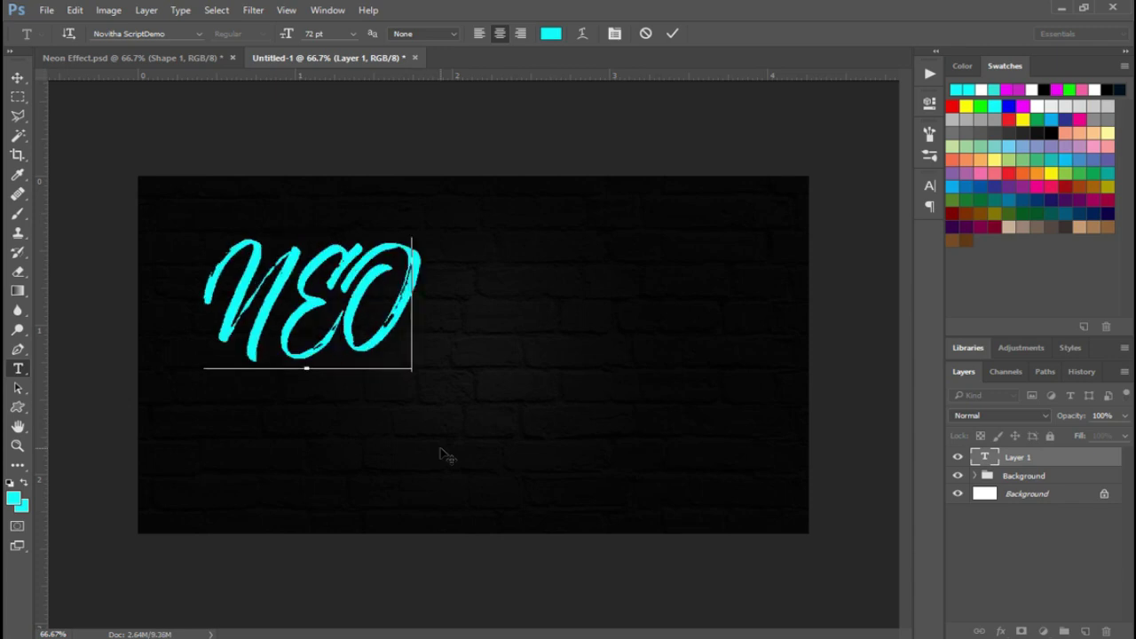
pyautogui.write('N')
# Set NEON in the Beon Medium font and move it to the canvas centre
pyautogui.hotkey('ctrl', 'a')
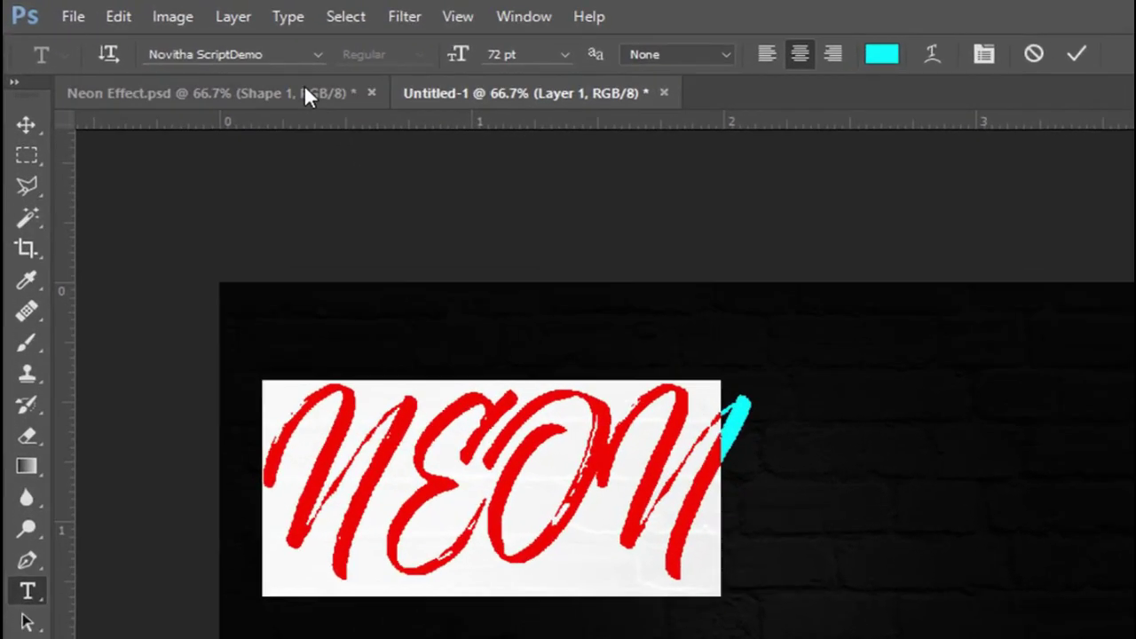
pyautogui.click(182, 35)
pyautogui.write('BE')
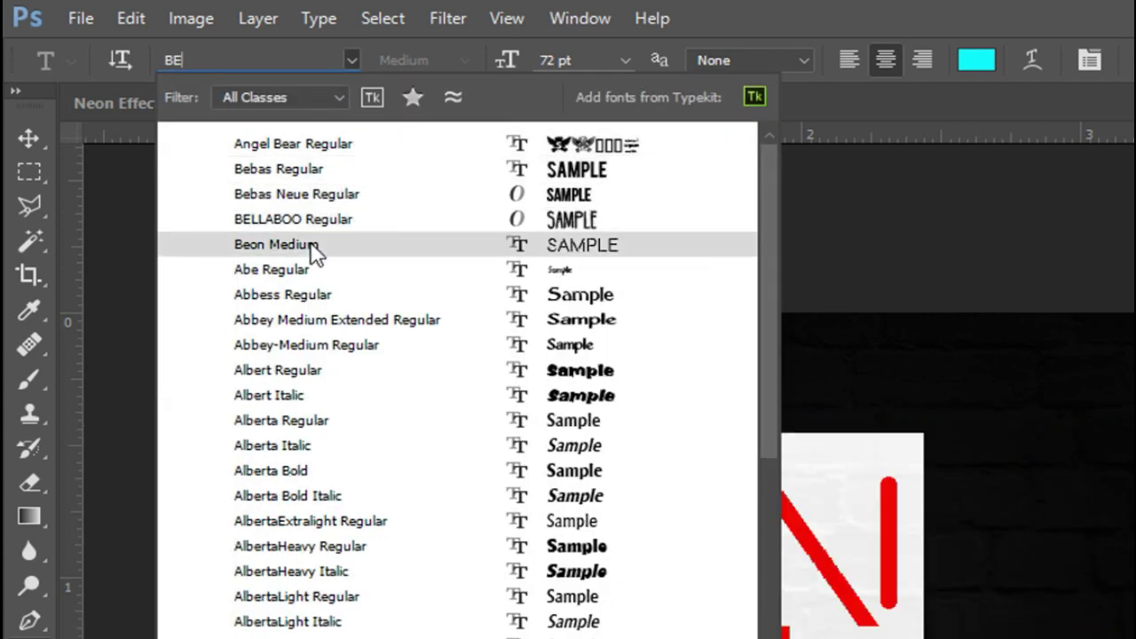
pyautogui.click(303, 255)
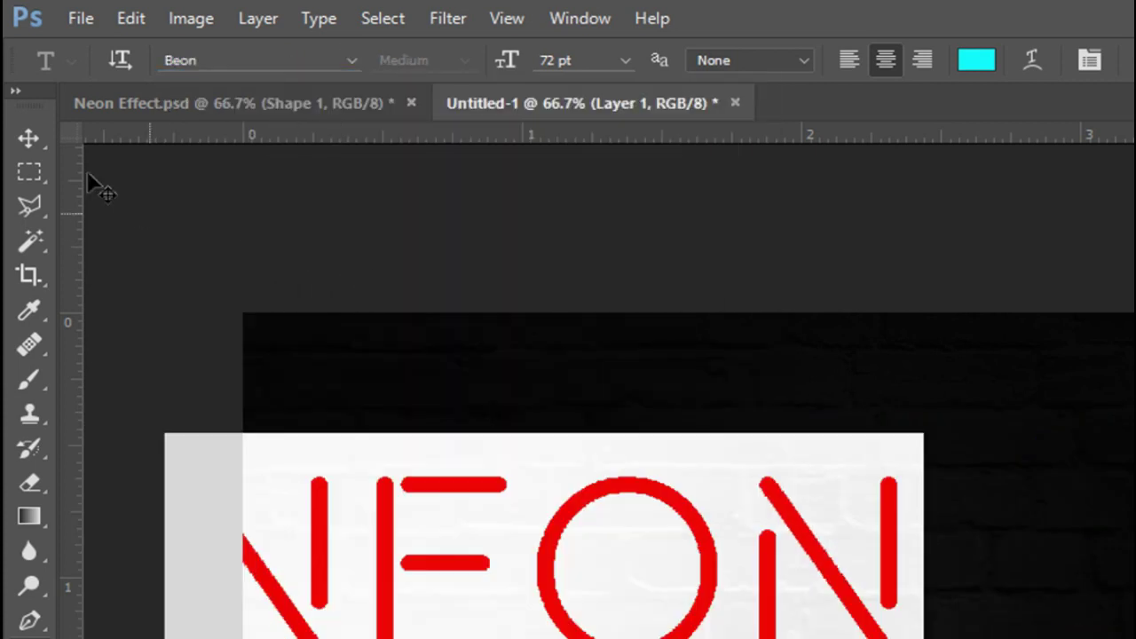
pyautogui.click(28, 133)
pyautogui.moveTo(422, 330)
pyautogui.mouseDown()
pyautogui.moveTo(563, 330)
pyautogui.moveTo(565, 353)
pyautogui.mouseUp()
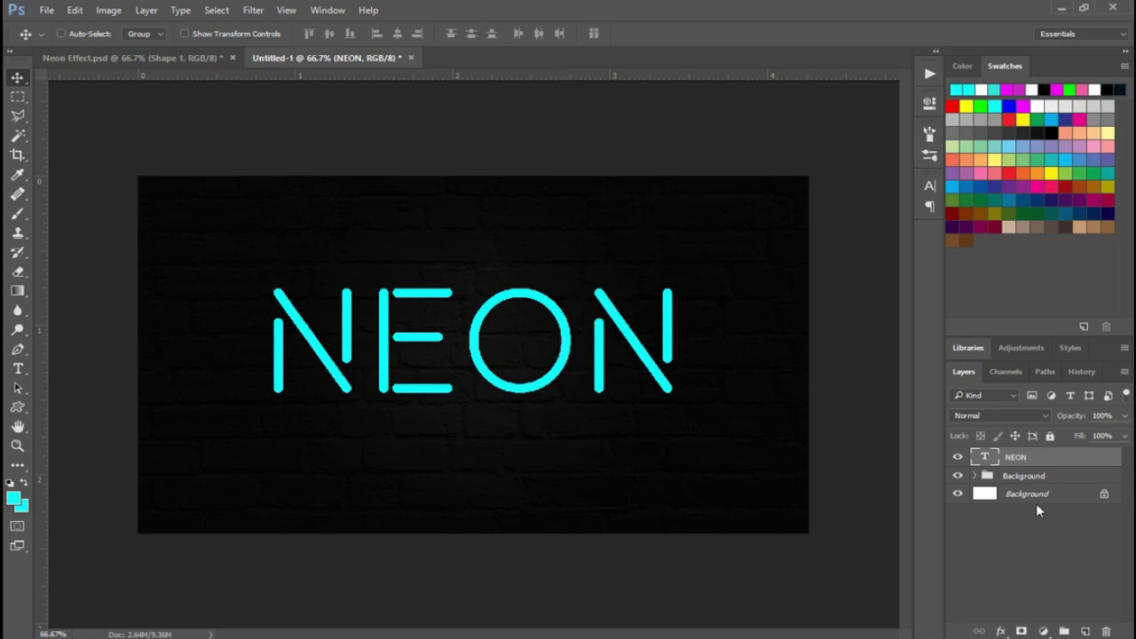
# Type magenta EFFECT on a new layer below NEON, set in the Las Enter script font
pyautogui.click(1085, 632)
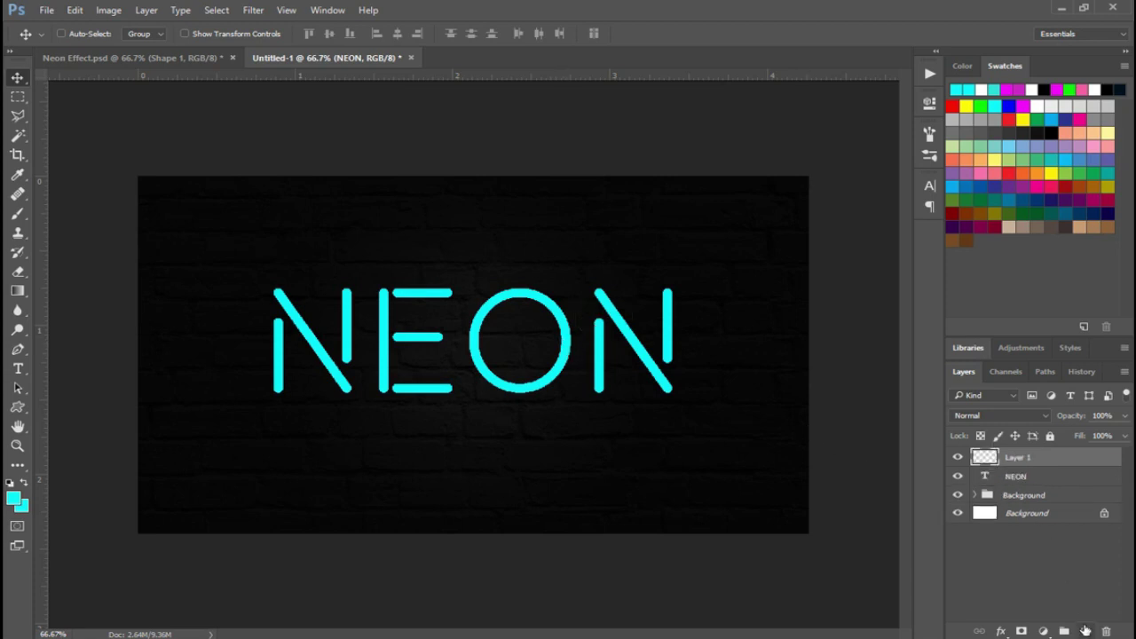
pyautogui.moveTo(1012, 458); pyautogui.dragTo(1016, 482)
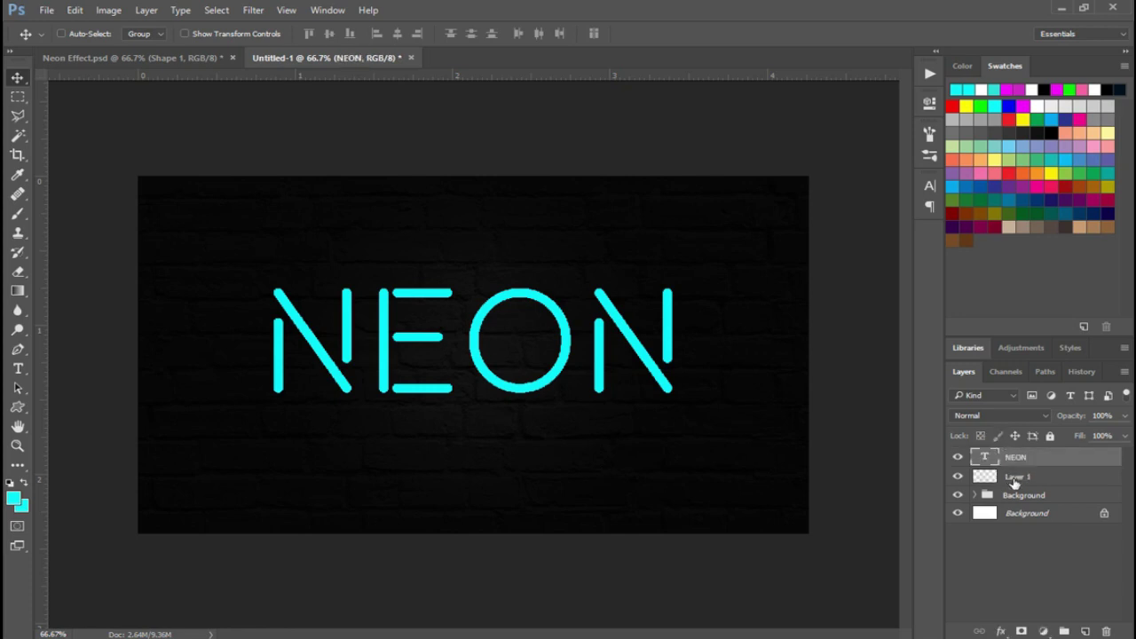
pyautogui.click(20, 368)
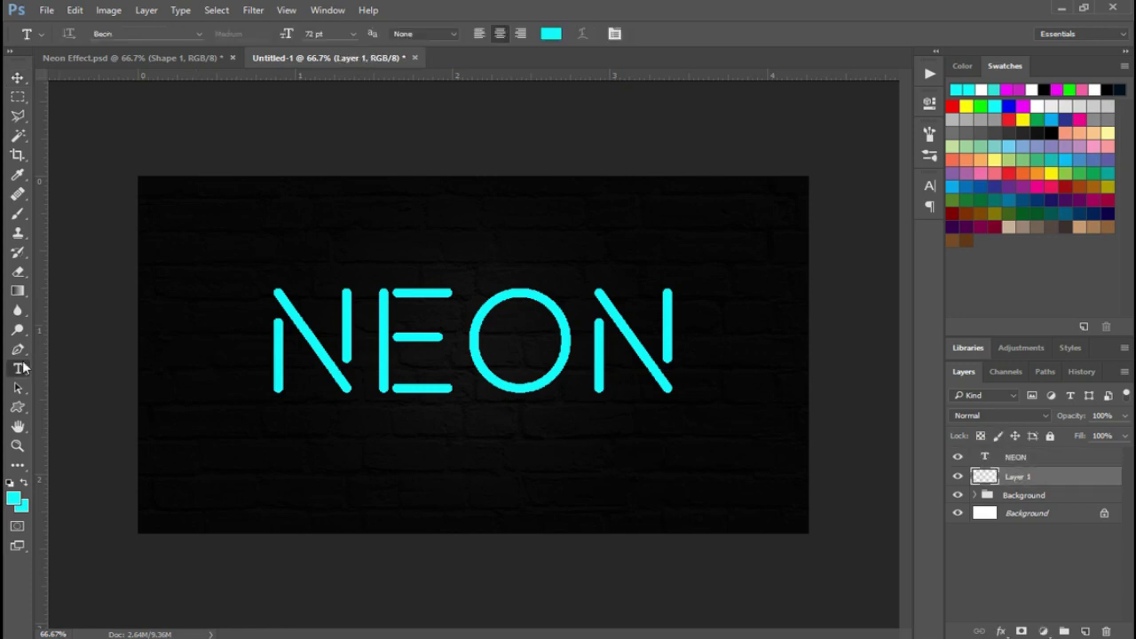
pyautogui.click(1010, 89)
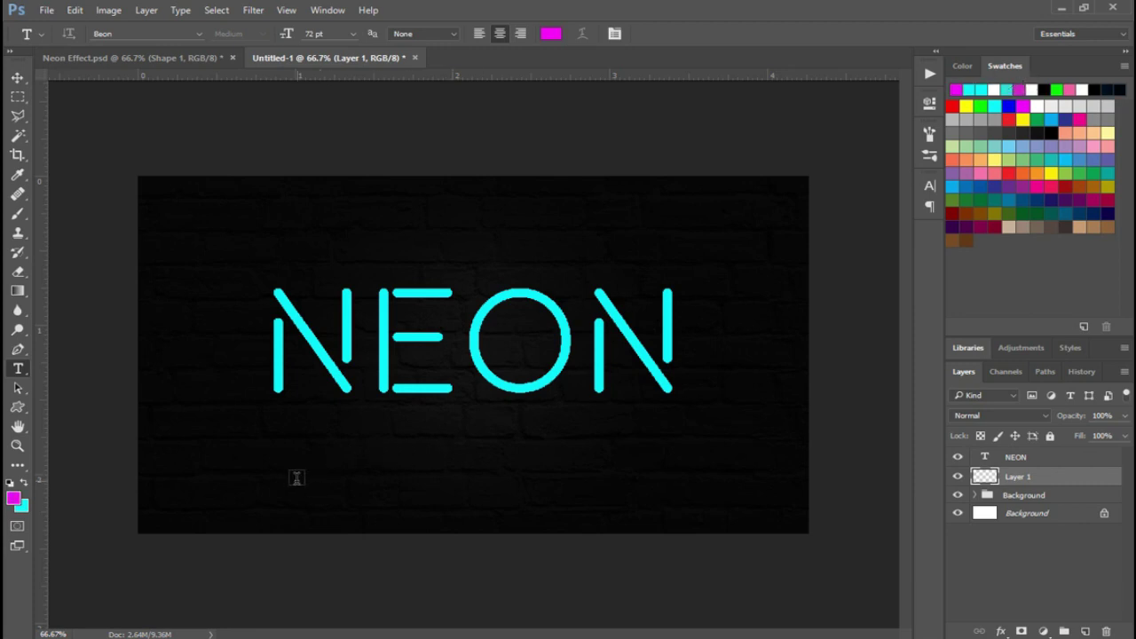
pyautogui.click(287, 480)
pyautogui.write('EFFECT')
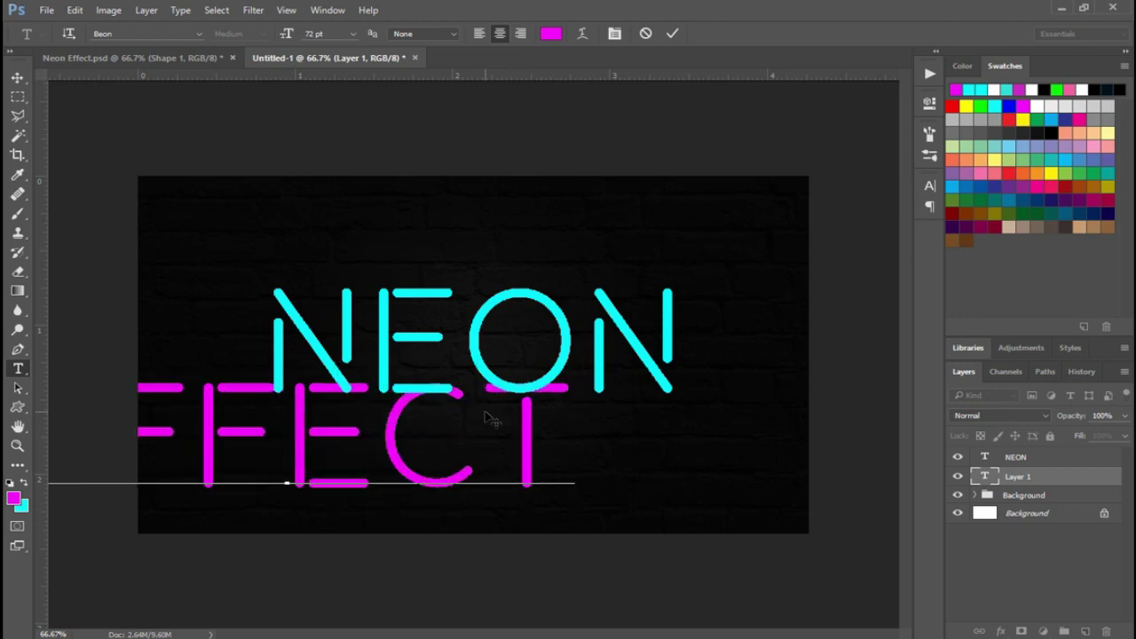
pyautogui.hotkey('ctrl', 'a')
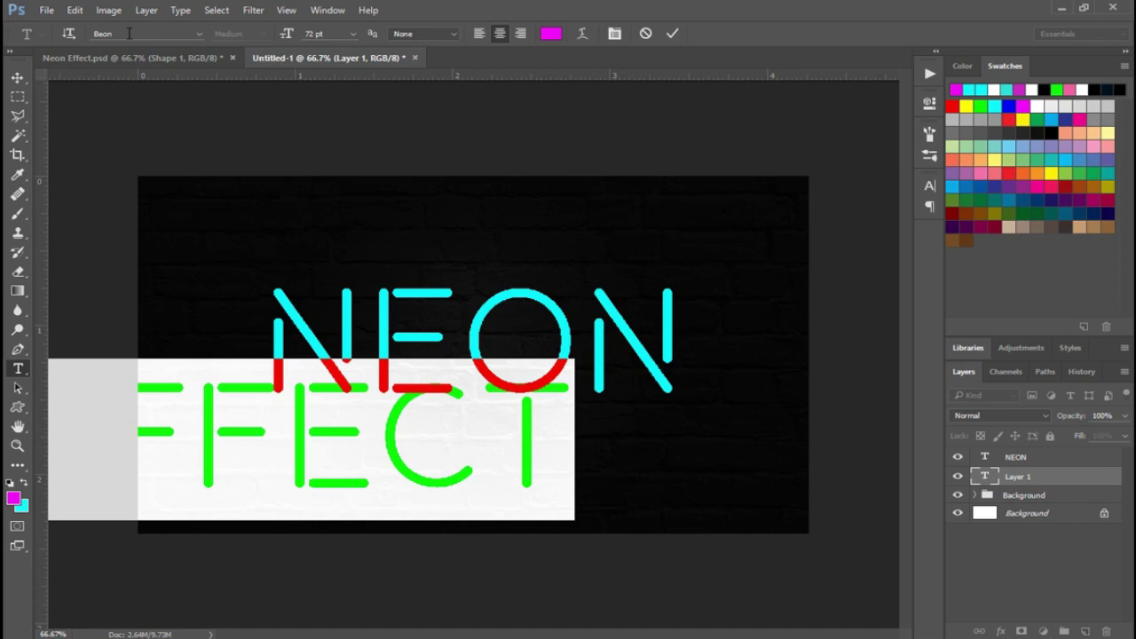
pyautogui.write('las')
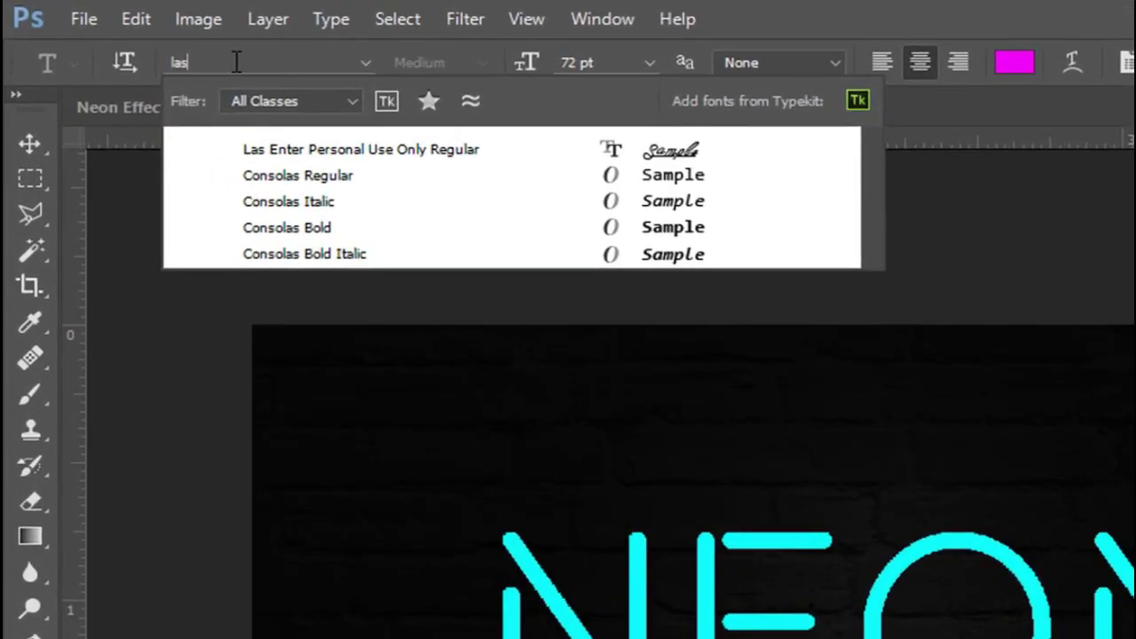
pyautogui.click(352, 149)
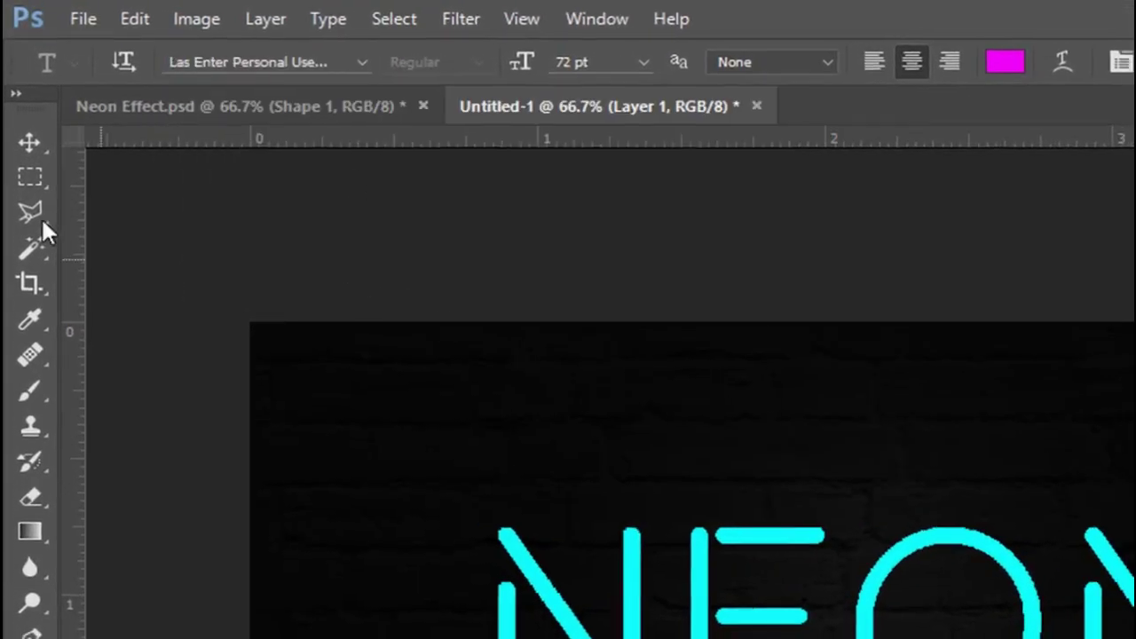
# Scale the Effect script to about 50% and centre it beneath NEON
pyautogui.click(22, 104)
pyautogui.moveTo(356, 452); pyautogui.dragTo(492, 448)
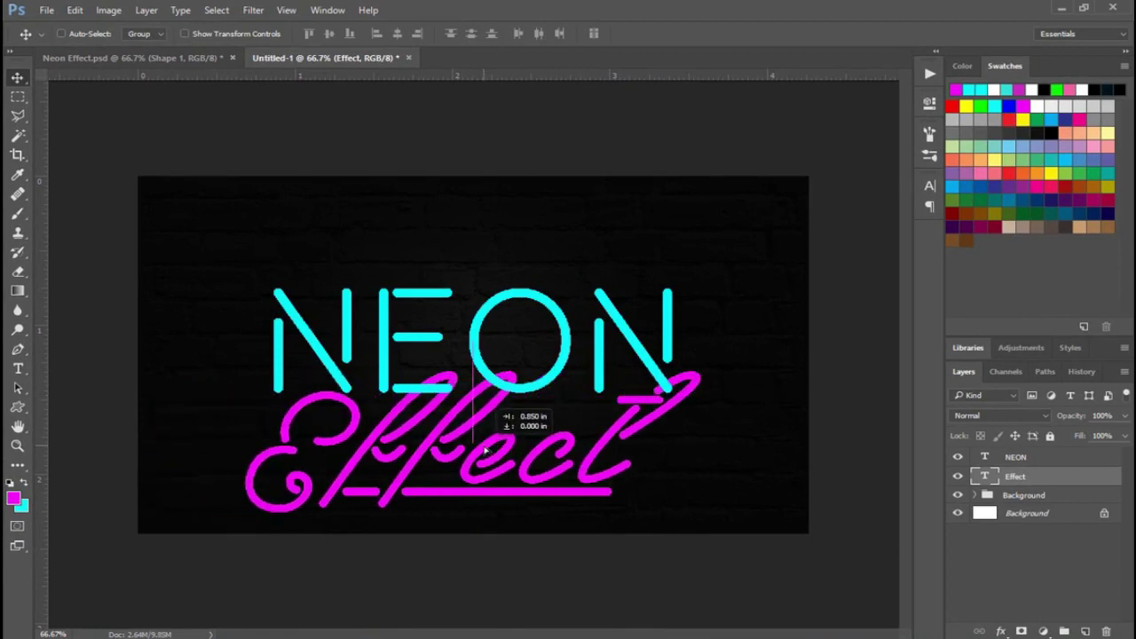
pyautogui.hotkey('ctrl', 't')
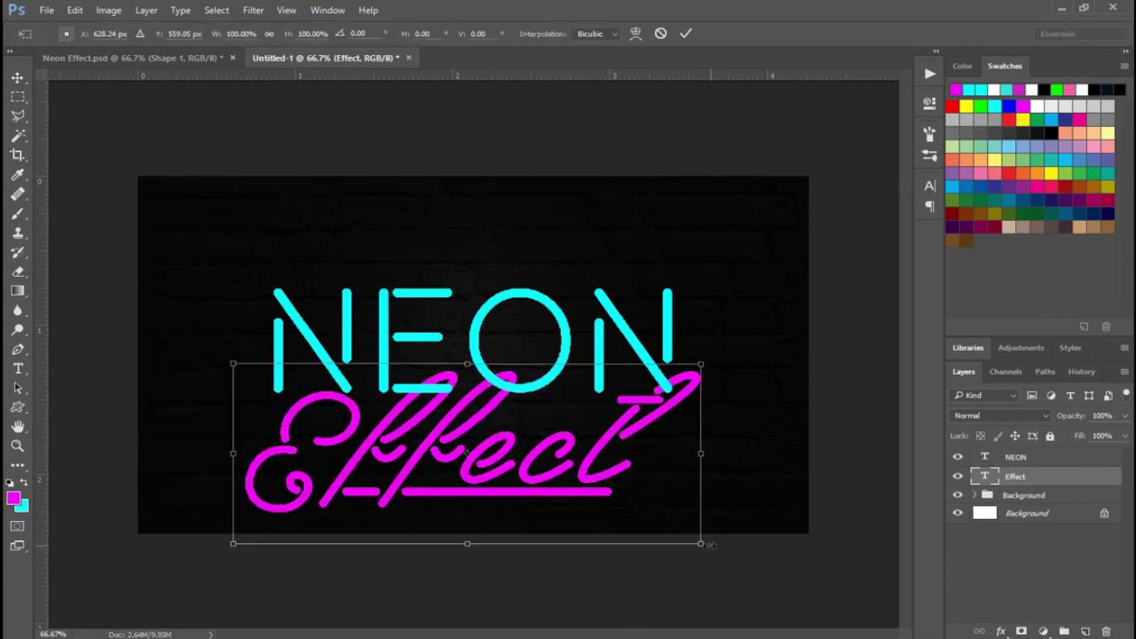
pyautogui.moveTo(701, 543); pyautogui.dragTo(579, 502)
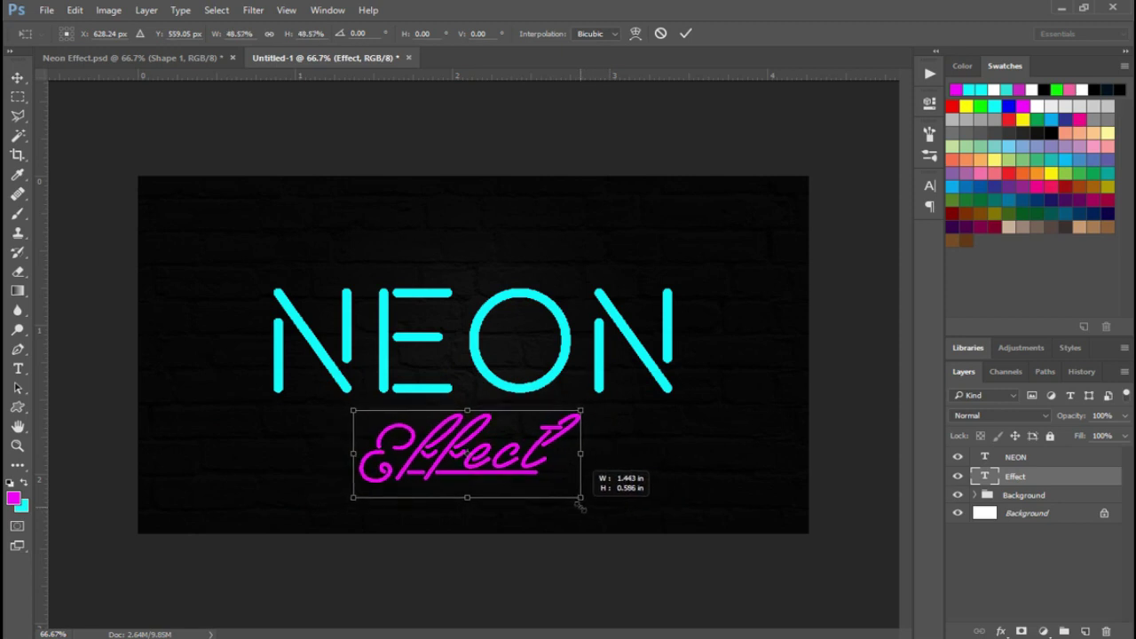
pyautogui.press('Return')
pyautogui.moveTo(537, 491); pyautogui.dragTo(539, 491)
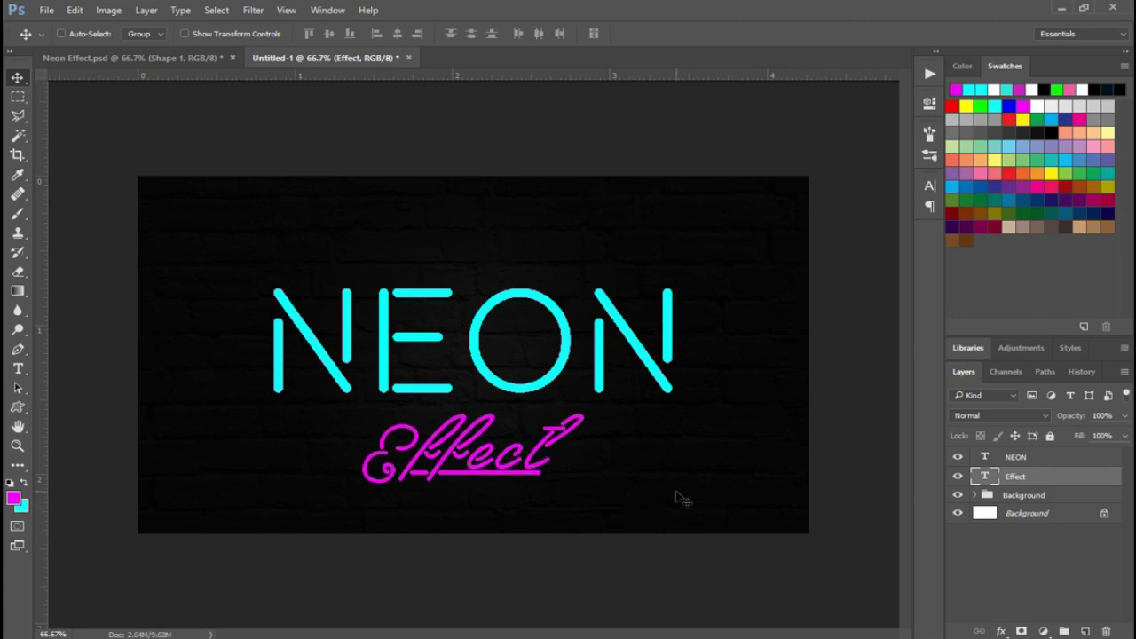
# Duplicate the NEON and Effect layers, then rasterize and Gaussian-blur the original NEON
pyautogui.keyDown('shift'); pyautogui.click(987, 459); pyautogui.keyUp('shift')
pyautogui.moveTo(912, 379); pyautogui.dragTo(1060, 611)
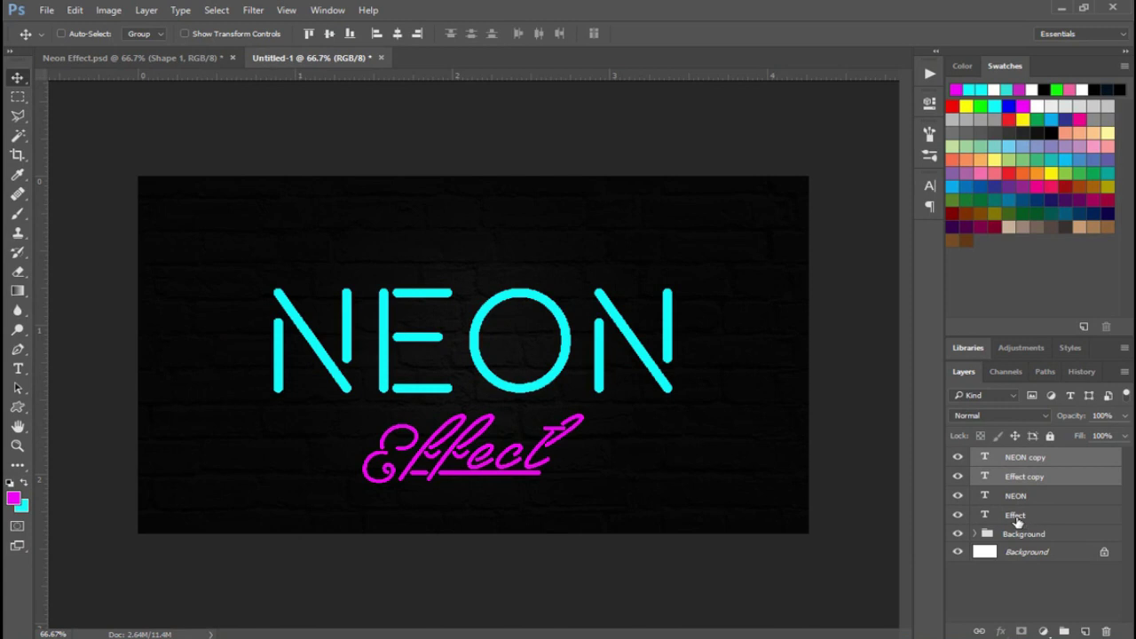
pyautogui.click(1017, 520)
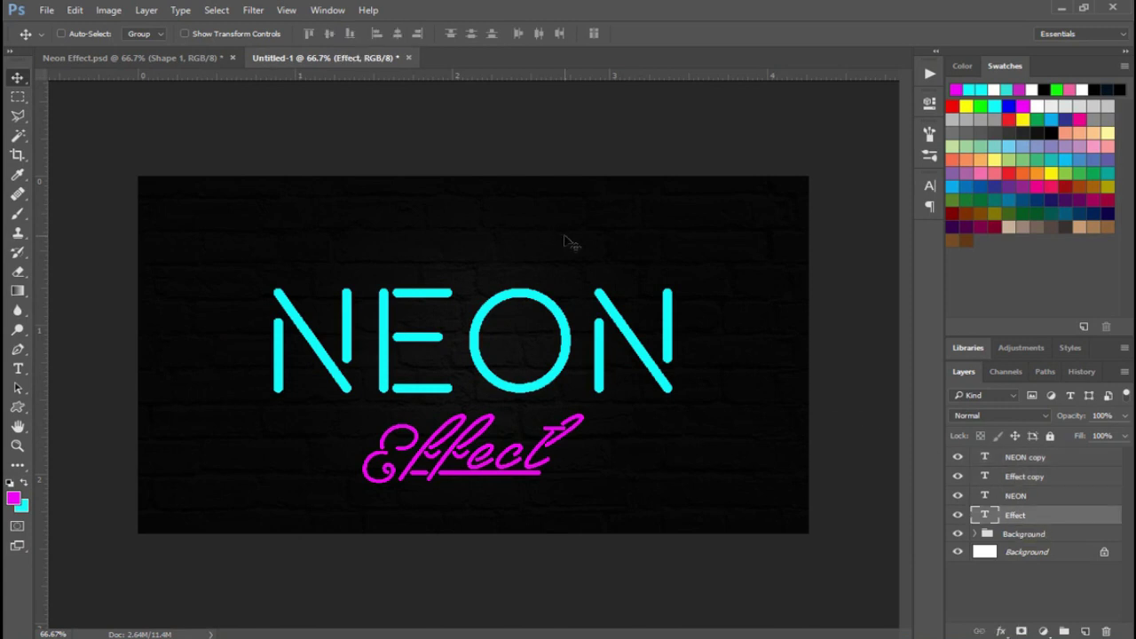
pyautogui.click(1013, 499)
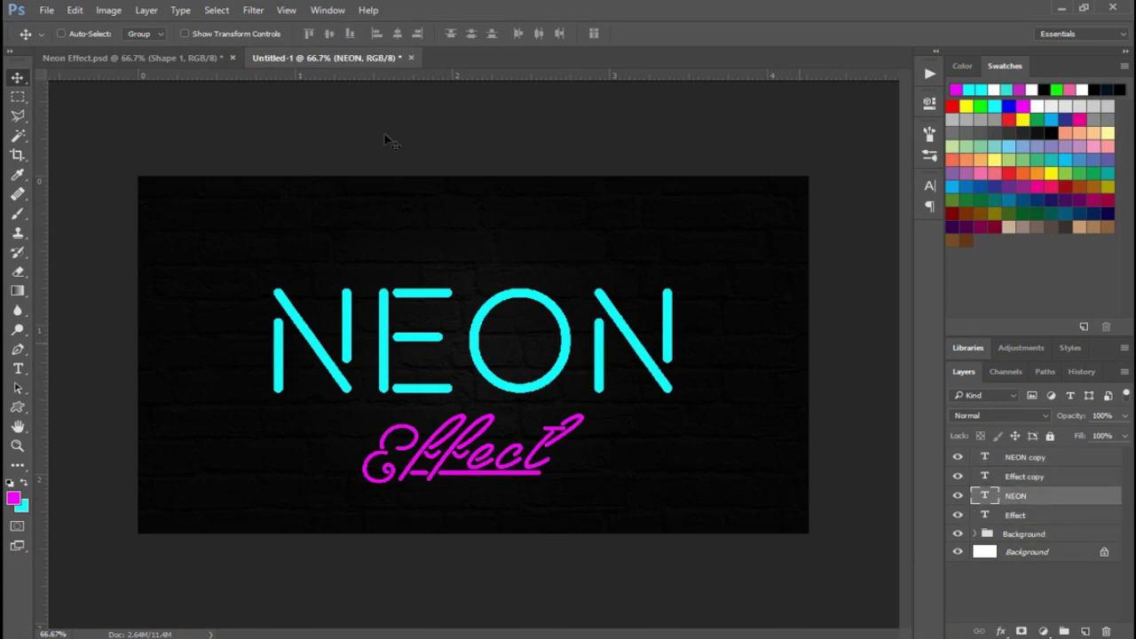
pyautogui.click(251, 10)
pyautogui.moveTo(112, 158)
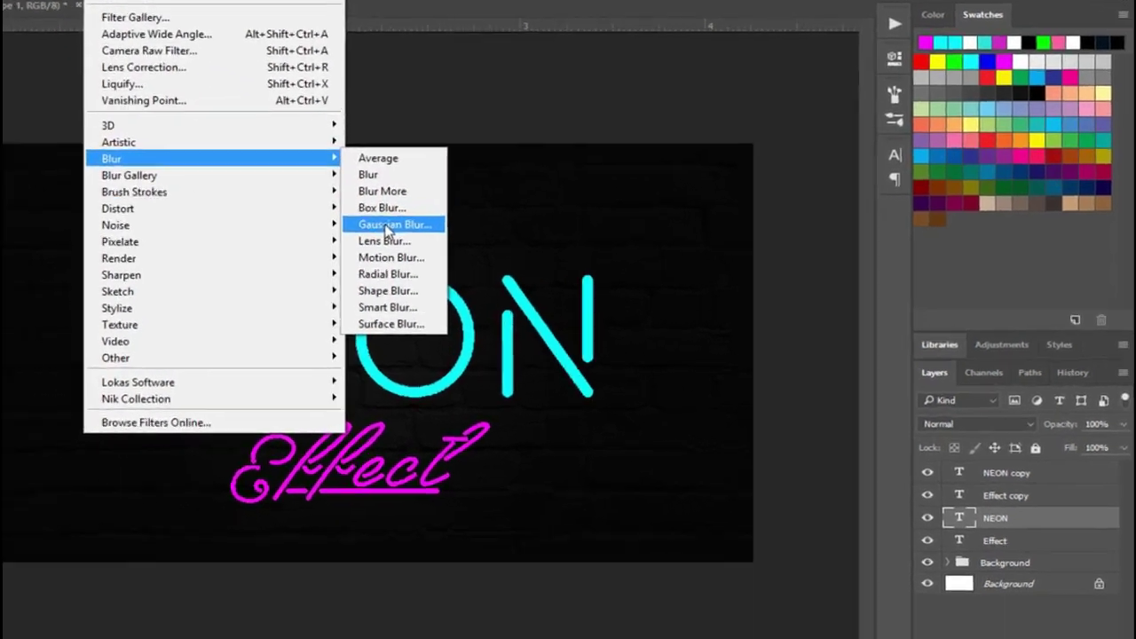
pyautogui.click(501, 245)
pyautogui.click(547, 225)
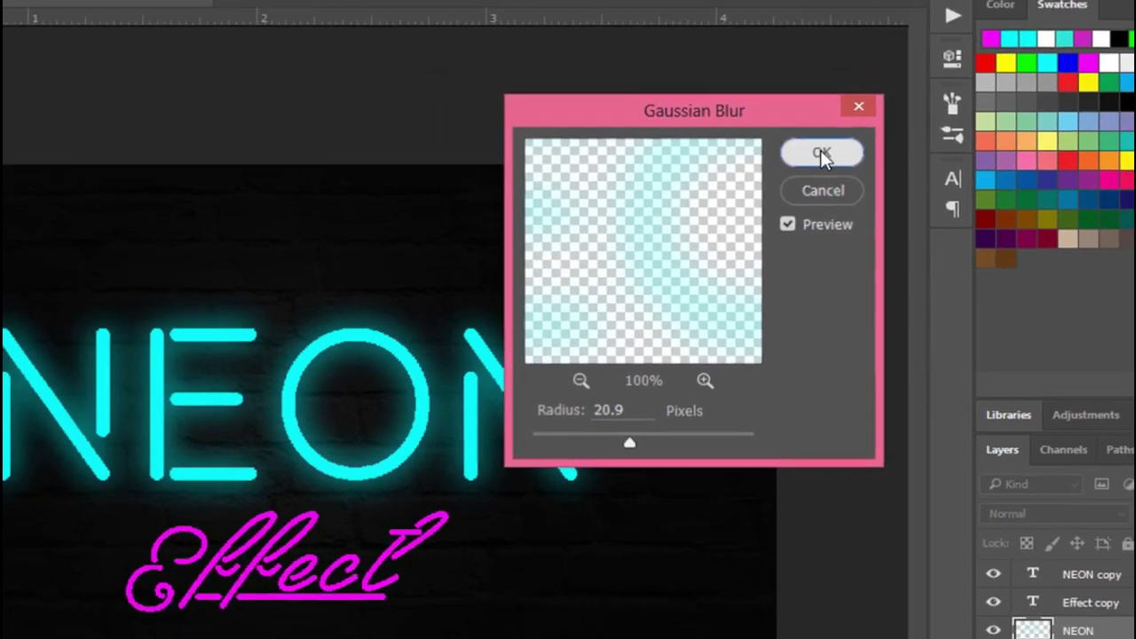
pyautogui.click(818, 151)
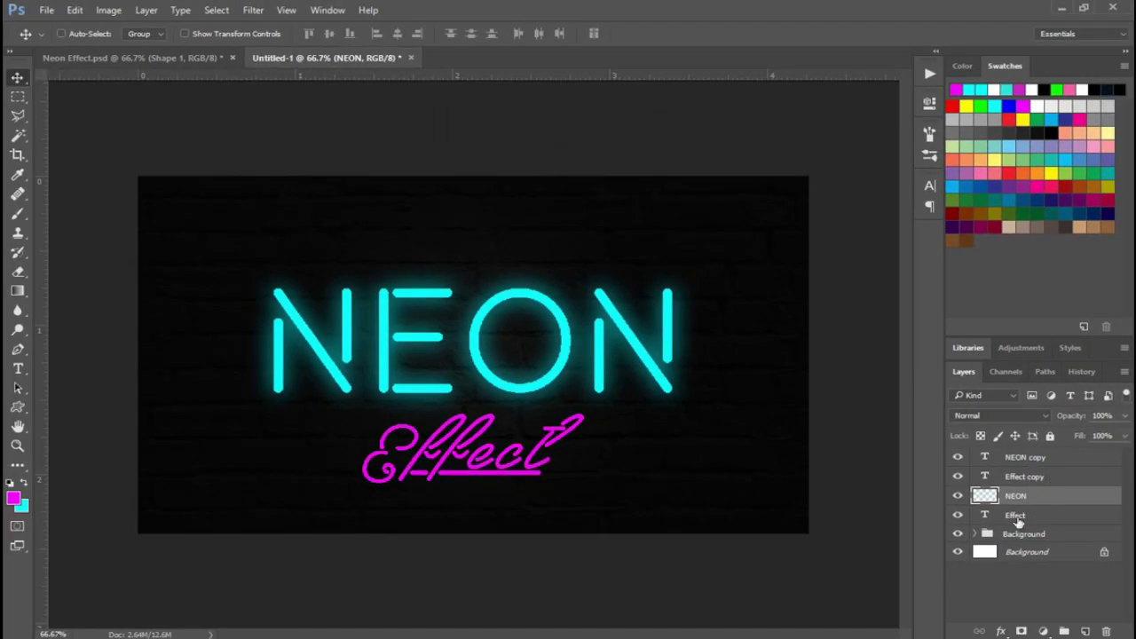
# Rasterize the original Effect layer and apply a 20.9 px Gaussian Blur
pyautogui.click(1016, 519)
pyautogui.click(259, 12)
pyautogui.moveTo(261, 189)
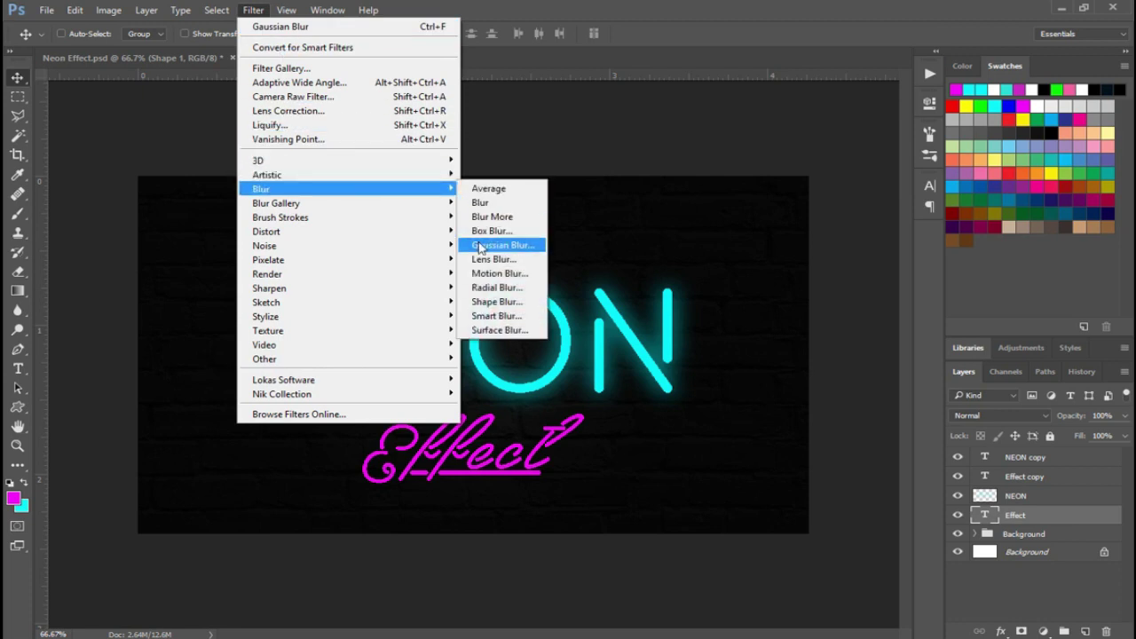
pyautogui.click(480, 247)
pyautogui.click(682, 255)
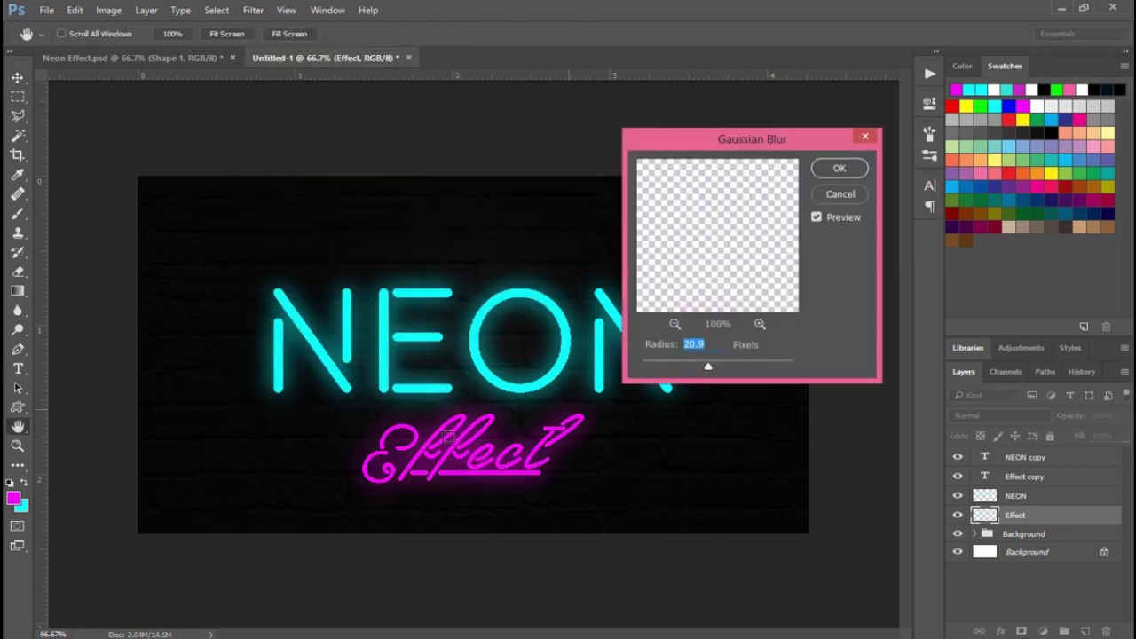
pyautogui.click(839, 171)
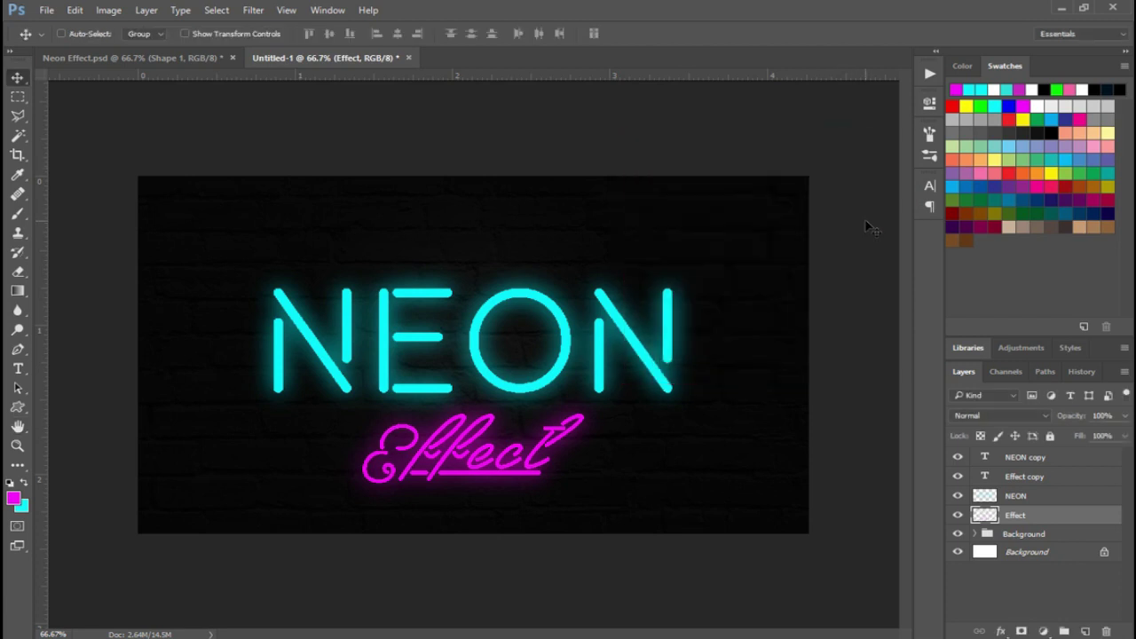
# Group NEON, Effect and their copies into a group named Text
pyautogui.click(1023, 459)
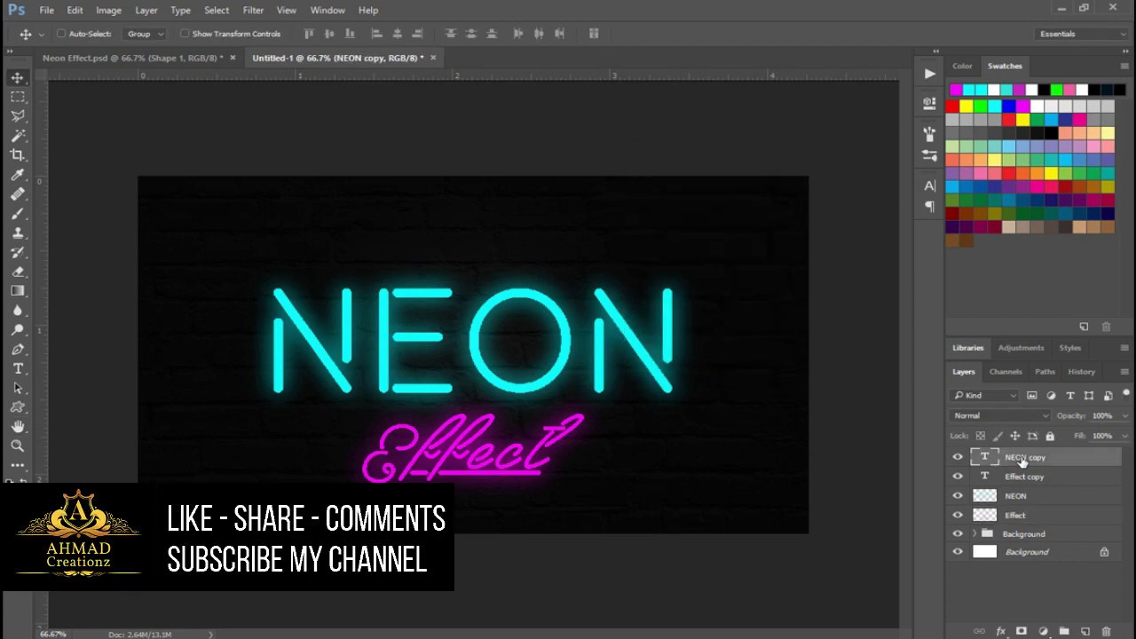
pyautogui.keyDown('shift'); pyautogui.click(1020, 517); pyautogui.keyUp('shift')
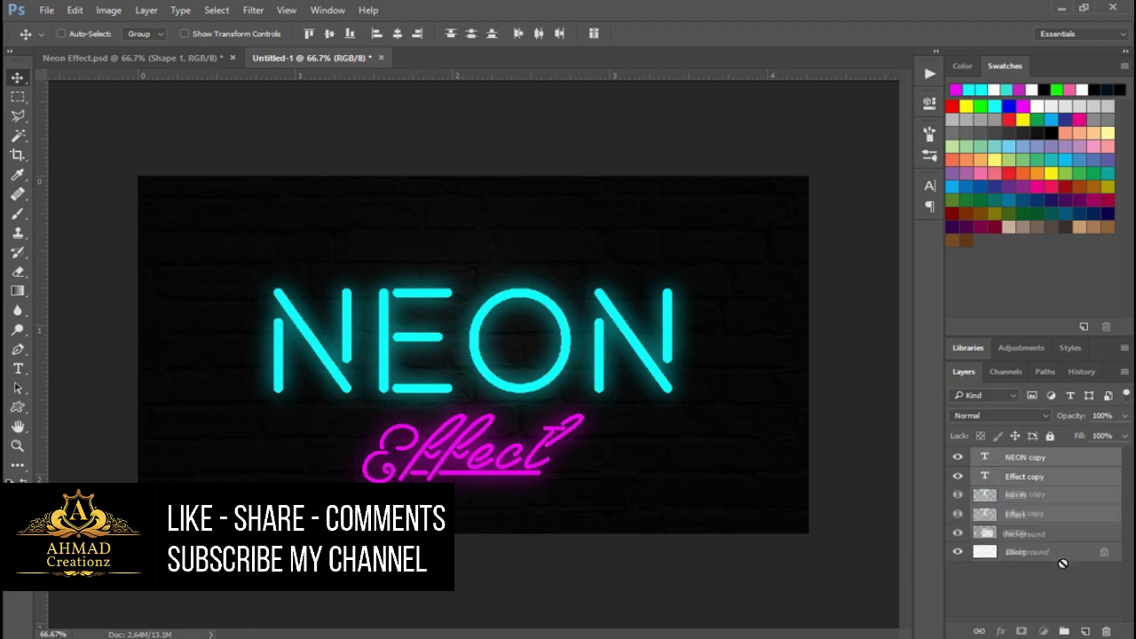
pyautogui.moveTo(1020, 518); pyautogui.dragTo(1064, 631)
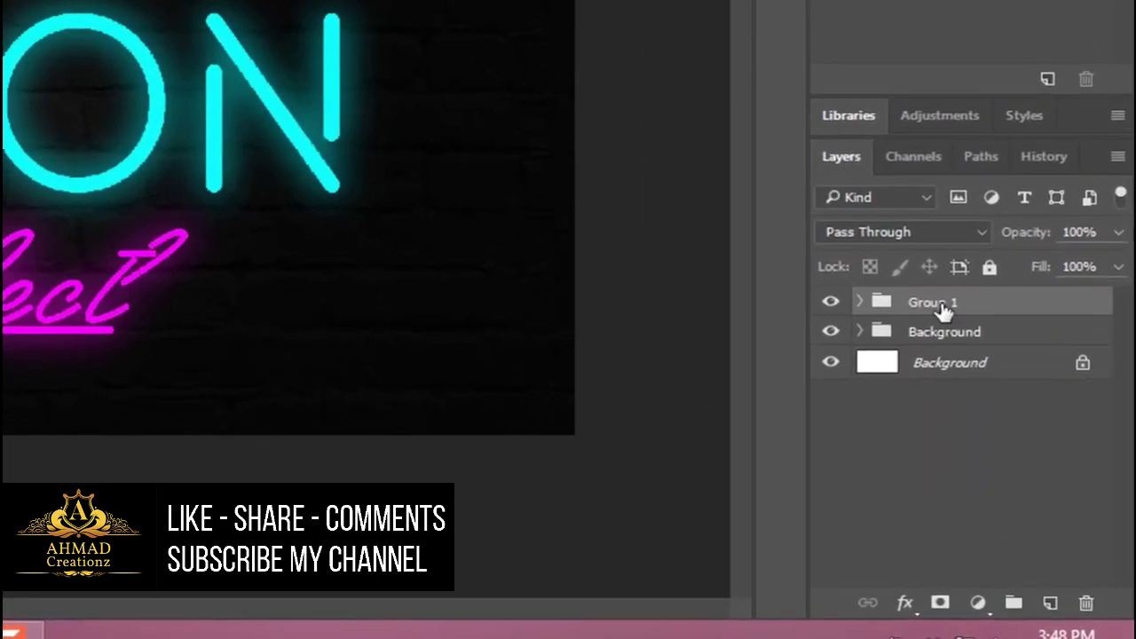
pyautogui.doubleClick(939, 304)
pyautogui.write('Text')
pyautogui.press('Return')
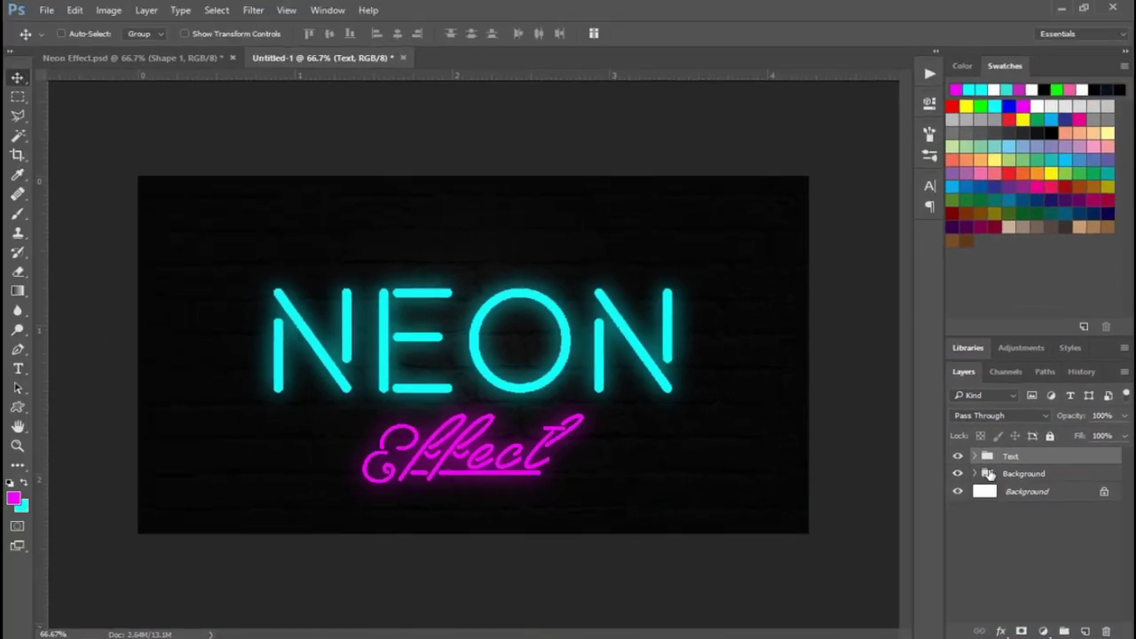
pyautogui.click(986, 473)
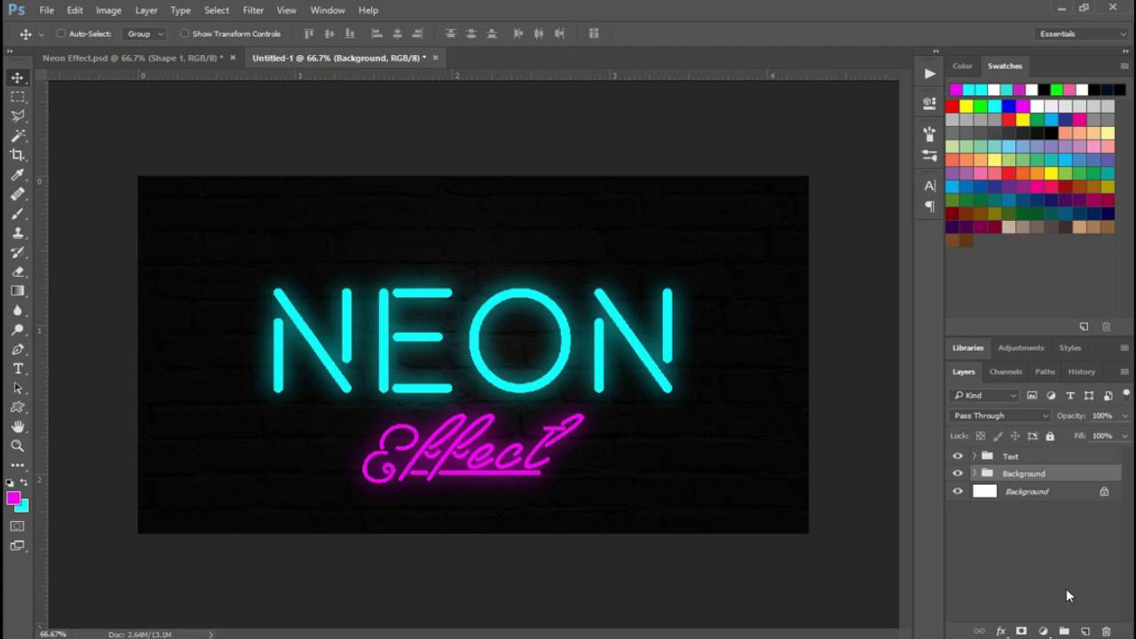
# Add a new layer above the Background group and set a 1 px Pen shape stroke
pyautogui.click(1084, 630)
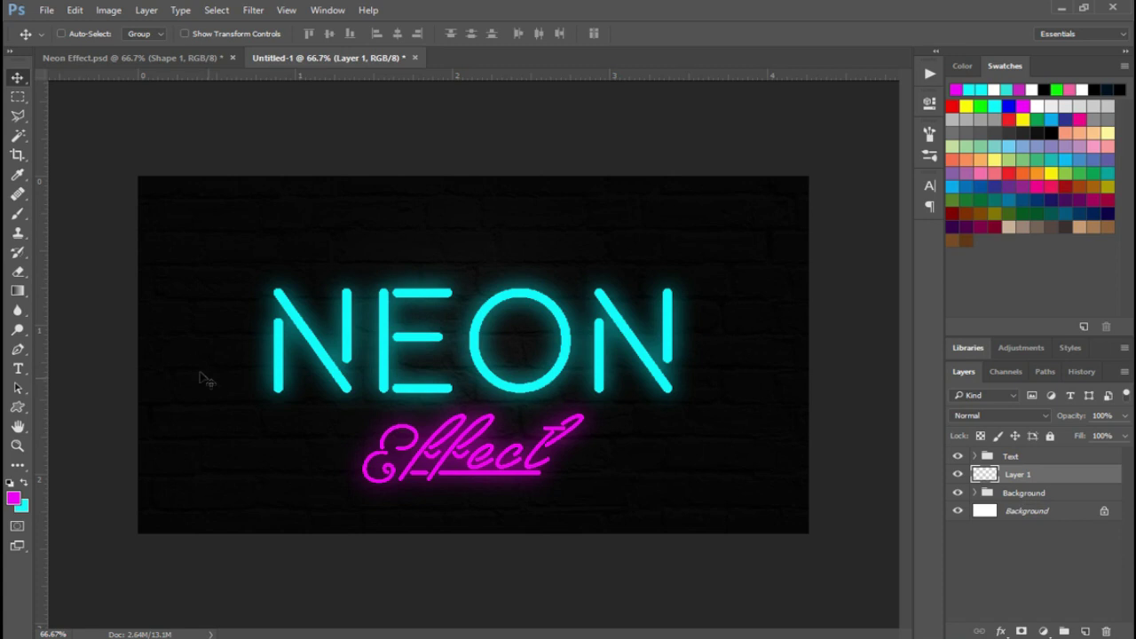
pyautogui.click(16, 349)
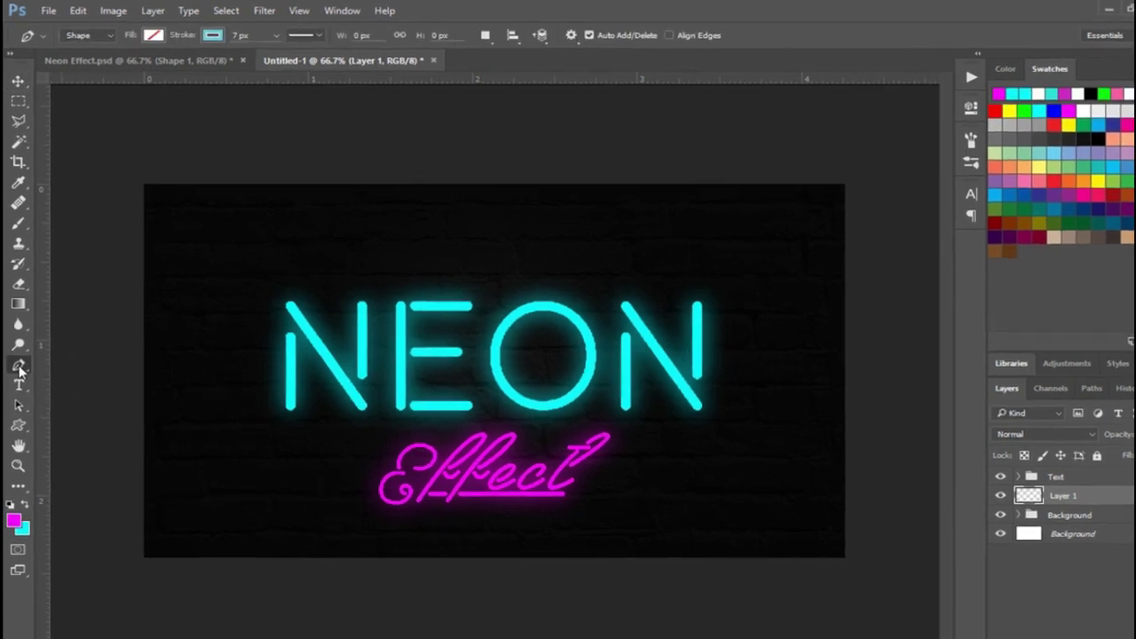
pyautogui.click(309, 44)
pyautogui.write('1')
pyautogui.press('Return')
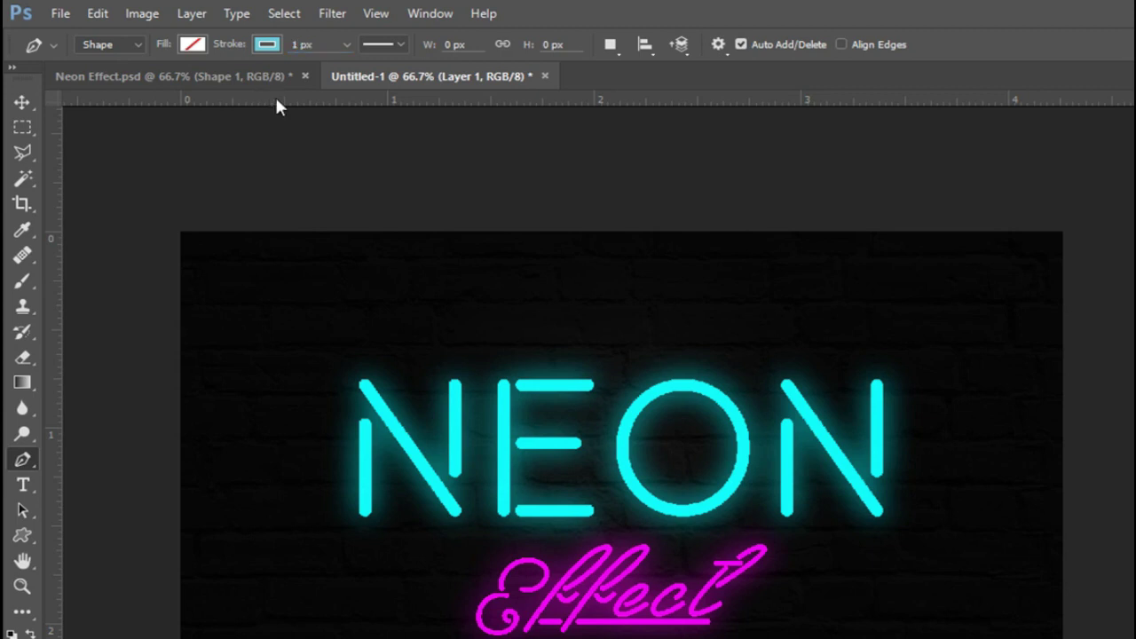
# Trial a curved wire path on the N, then discard it
pyautogui.click(365, 441)
pyautogui.moveTo(385, 416); pyautogui.dragTo(416, 445)
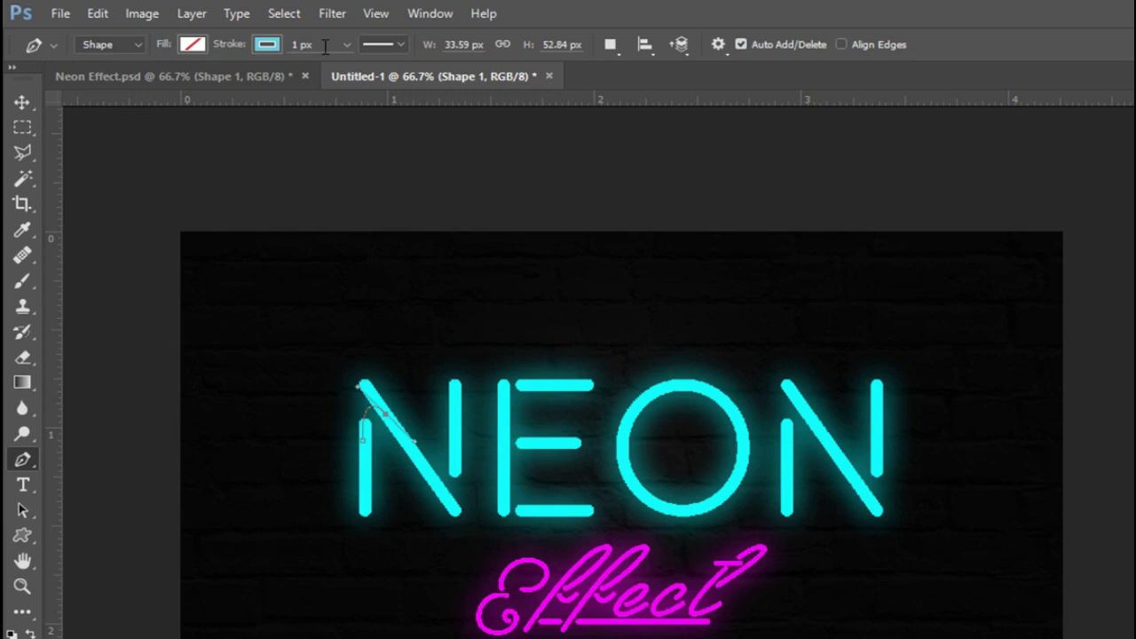
pyautogui.click(23, 103)
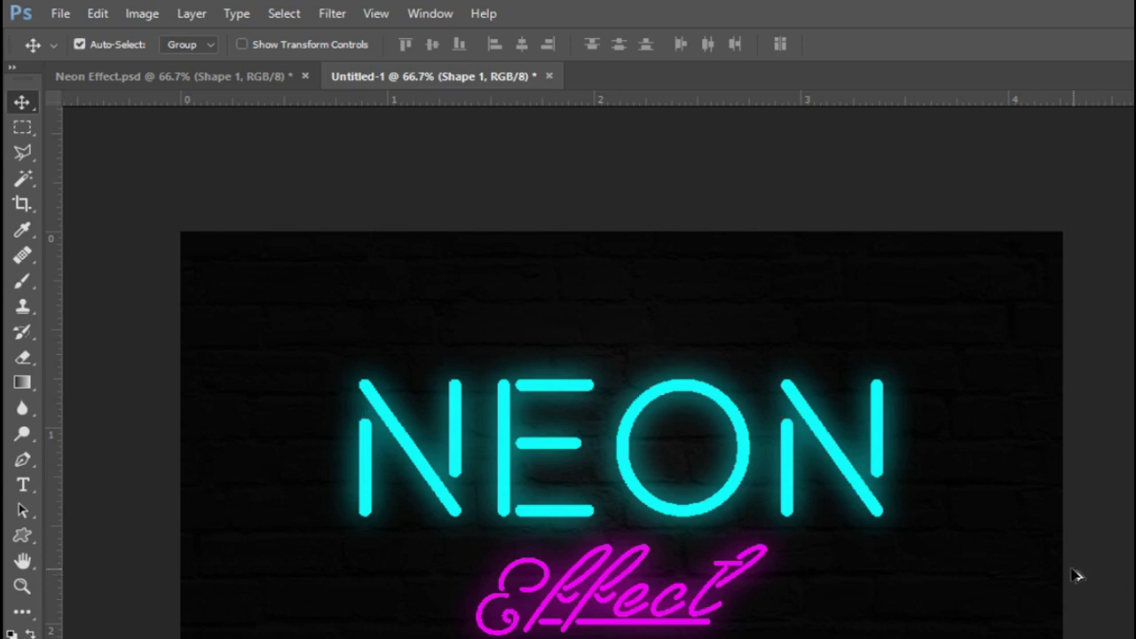
pyautogui.press('ctrl')
pyautogui.keyDown('ctrl'); pyautogui.click(365, 443); pyautogui.keyUp('ctrl')
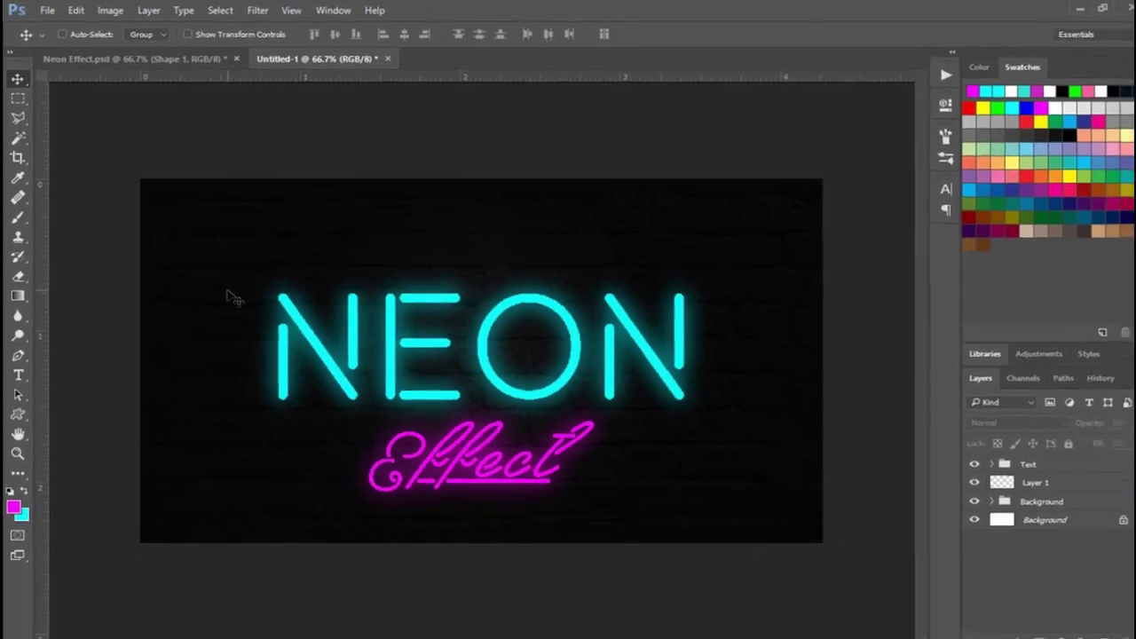
# Start a 4 px Pen shape wire curving down from the top-left of the N
pyautogui.click(15, 350)
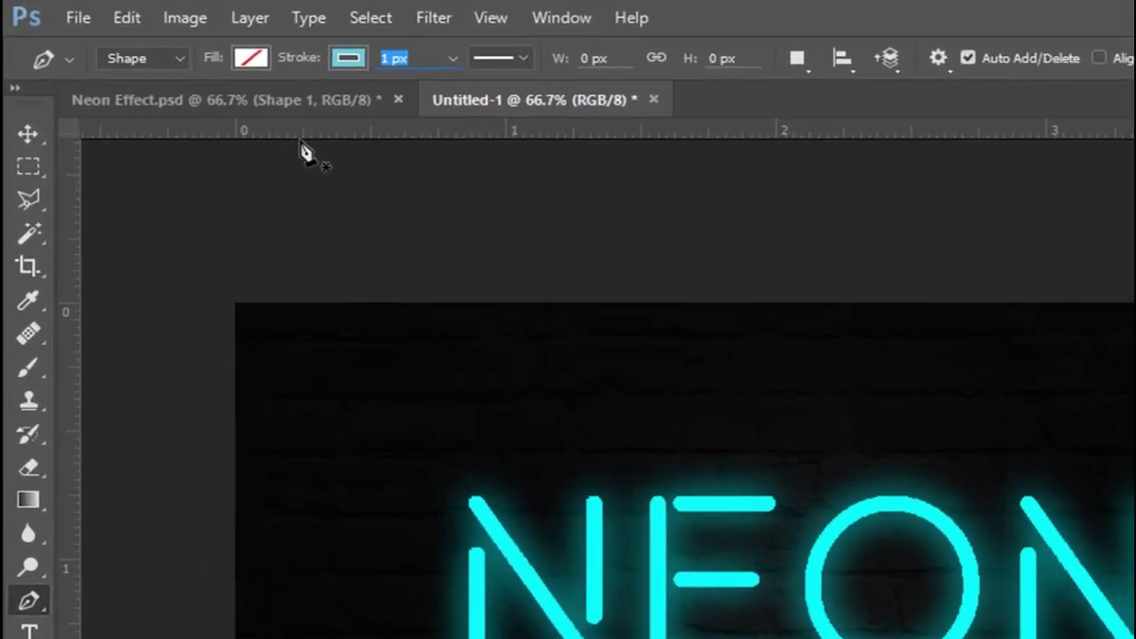
pyautogui.write('2')
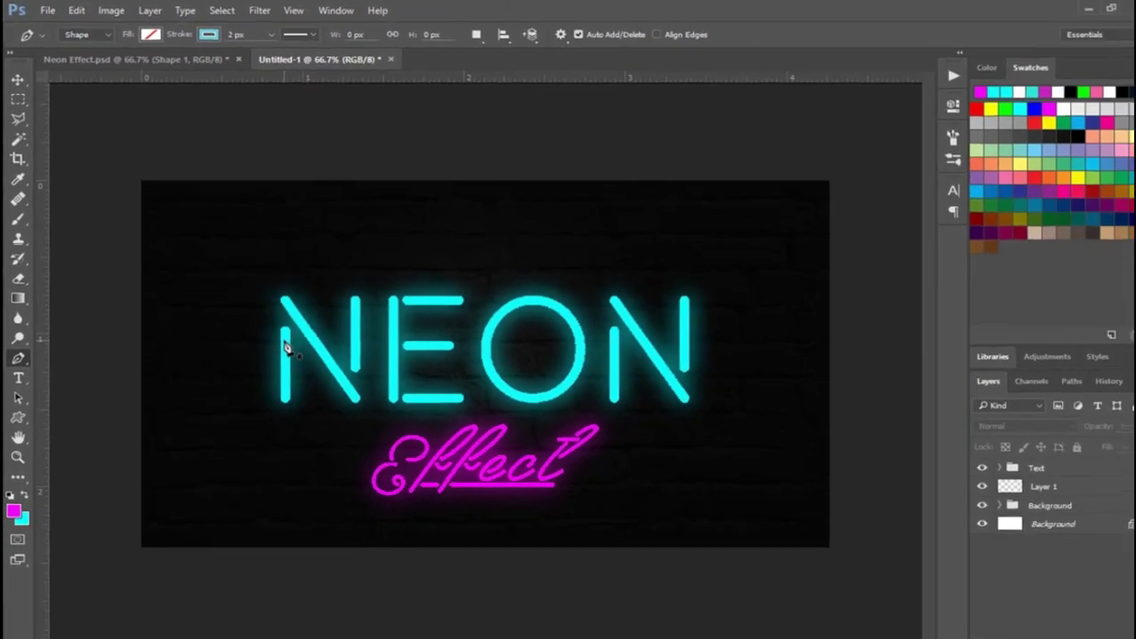
pyautogui.click(293, 326)
pyautogui.moveTo(295, 320); pyautogui.dragTo(321, 335)
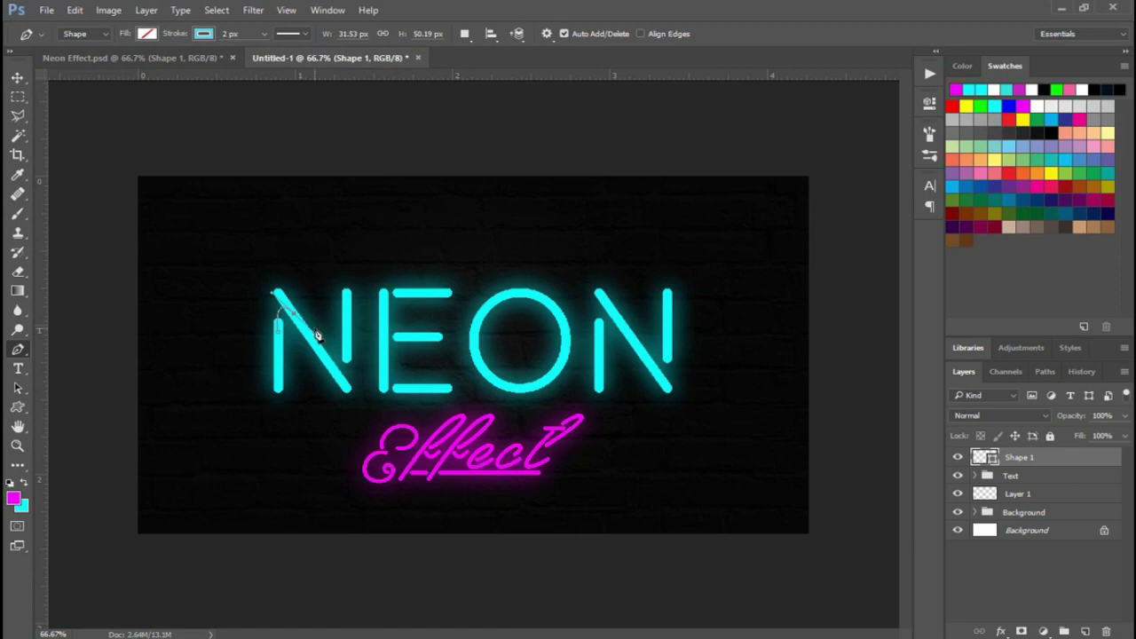
pyautogui.write('4')
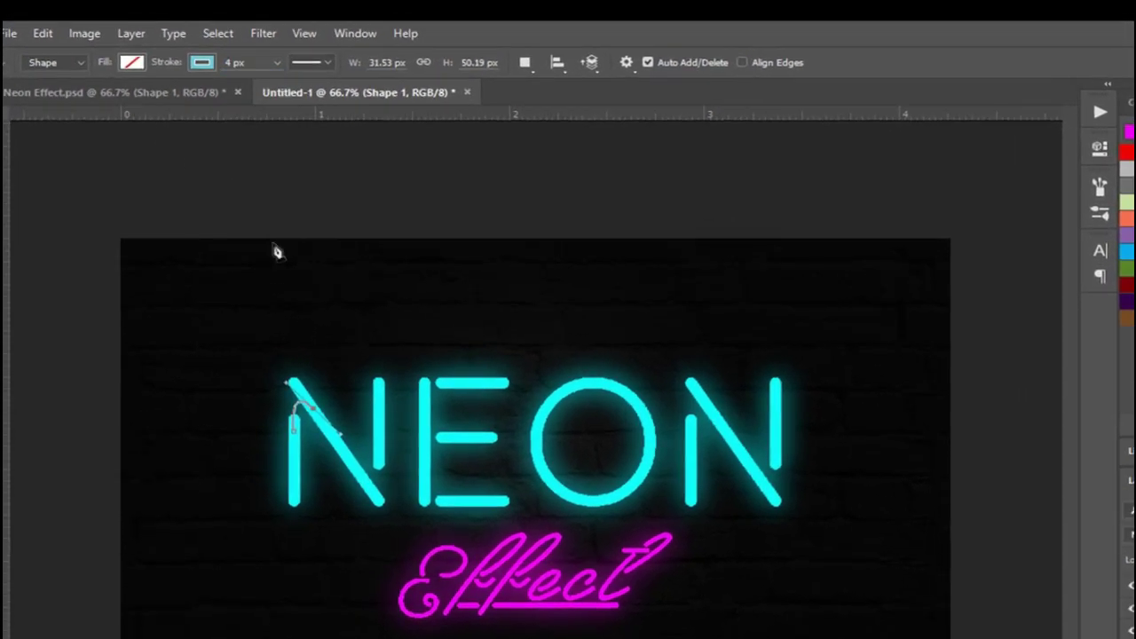
# Curve the wire along the N's diagonal and over its right stroke, and delete empty Layer 1
pyautogui.click(339, 446)
pyautogui.moveTo(377, 435); pyautogui.dragTo(389, 396)
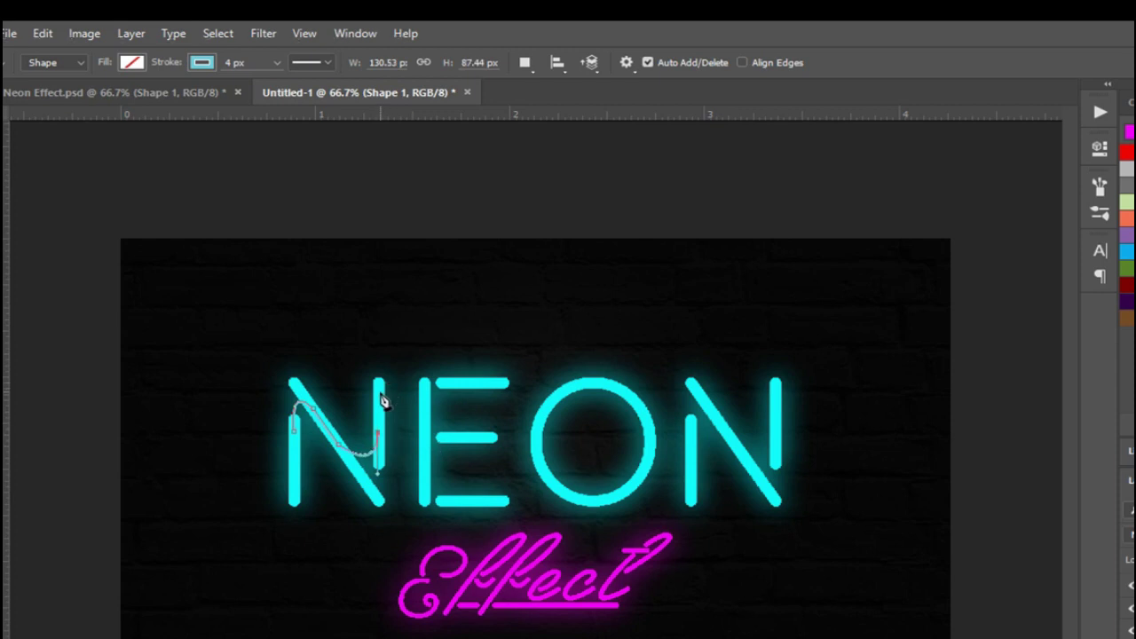
pyautogui.click(379, 402)
pyautogui.moveTo(425, 411); pyautogui.dragTo(441, 436)
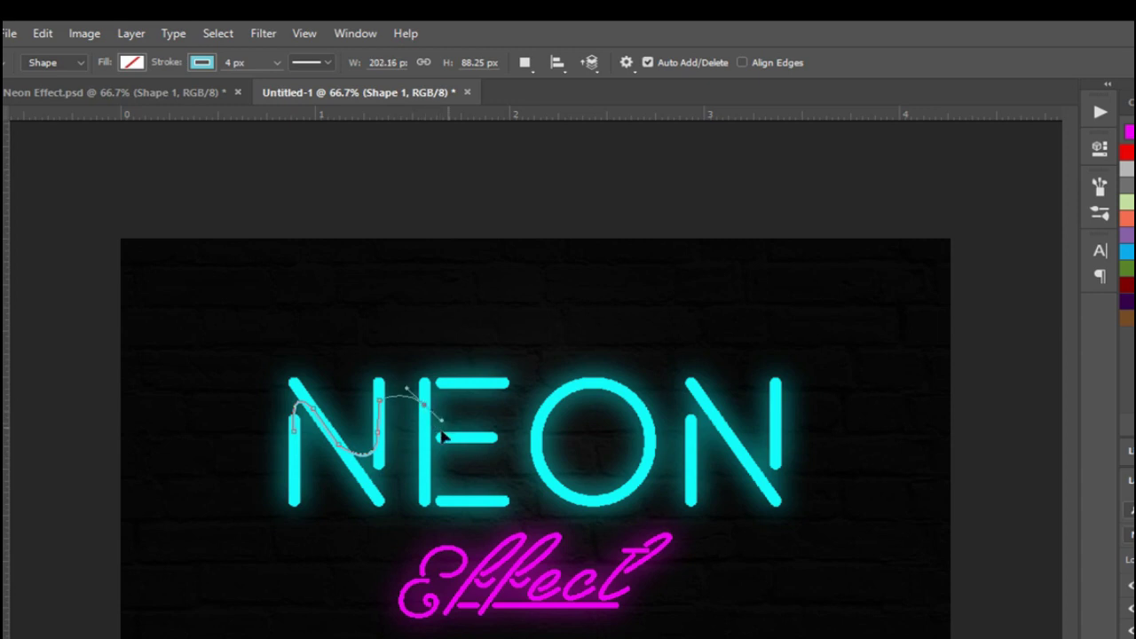
pyautogui.moveTo(444, 438); pyautogui.dragTo(444, 436)
pyautogui.keyDown('alt'); pyautogui.click(425, 403); pyautogui.keyUp('alt')
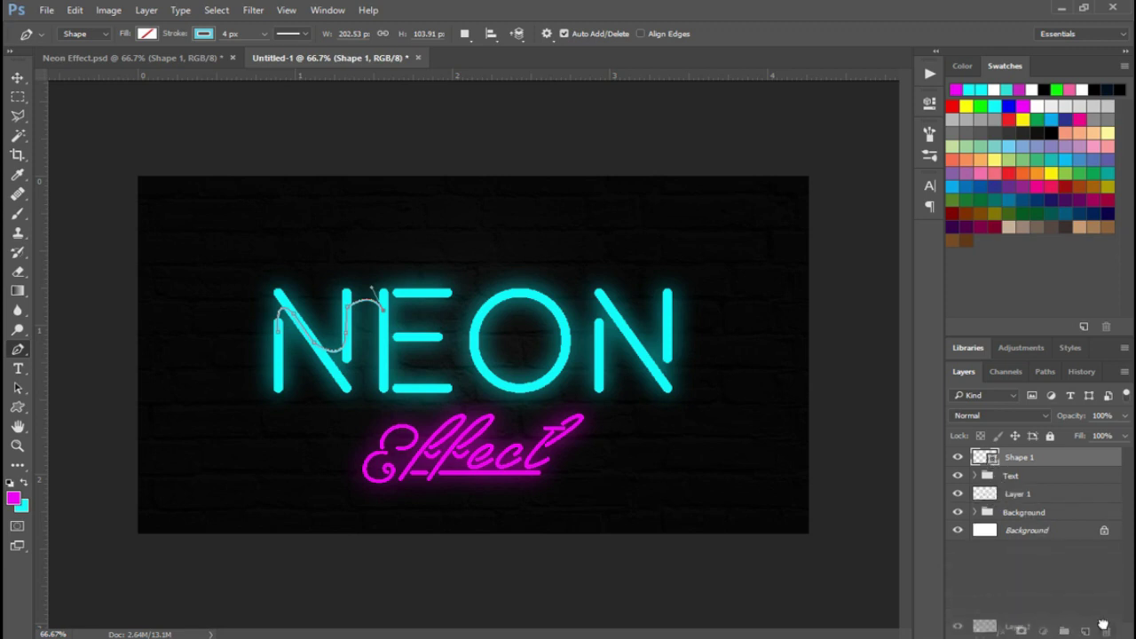
pyautogui.moveTo(1012, 493); pyautogui.dragTo(1105, 630)
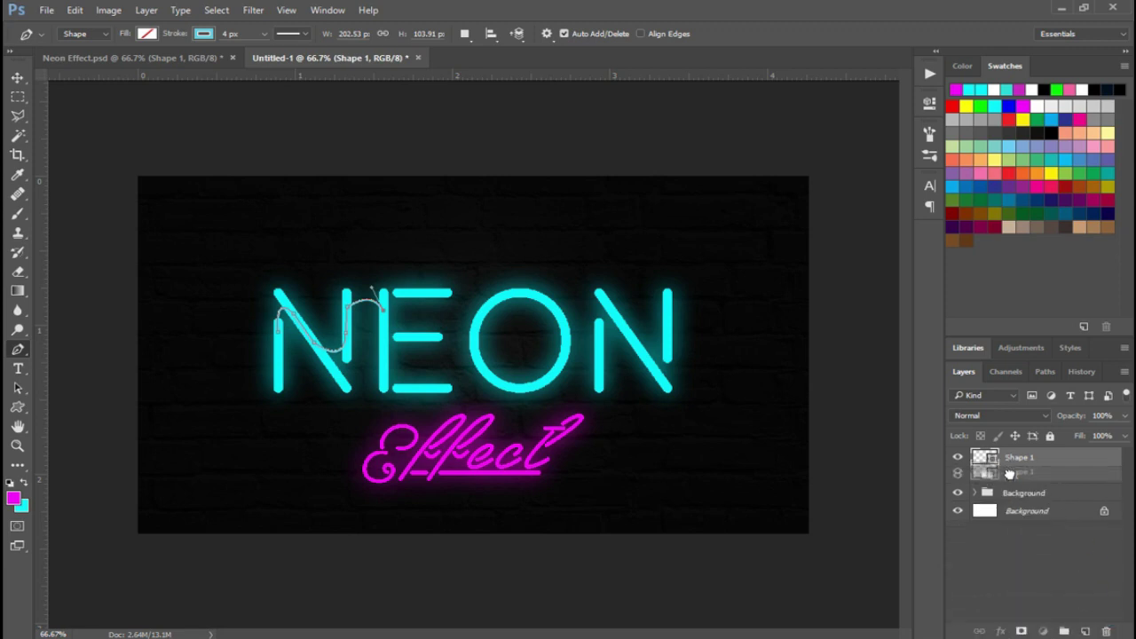
# Move the first wire below the NEON and Effect layers and add an empty layer
pyautogui.press('Delete')
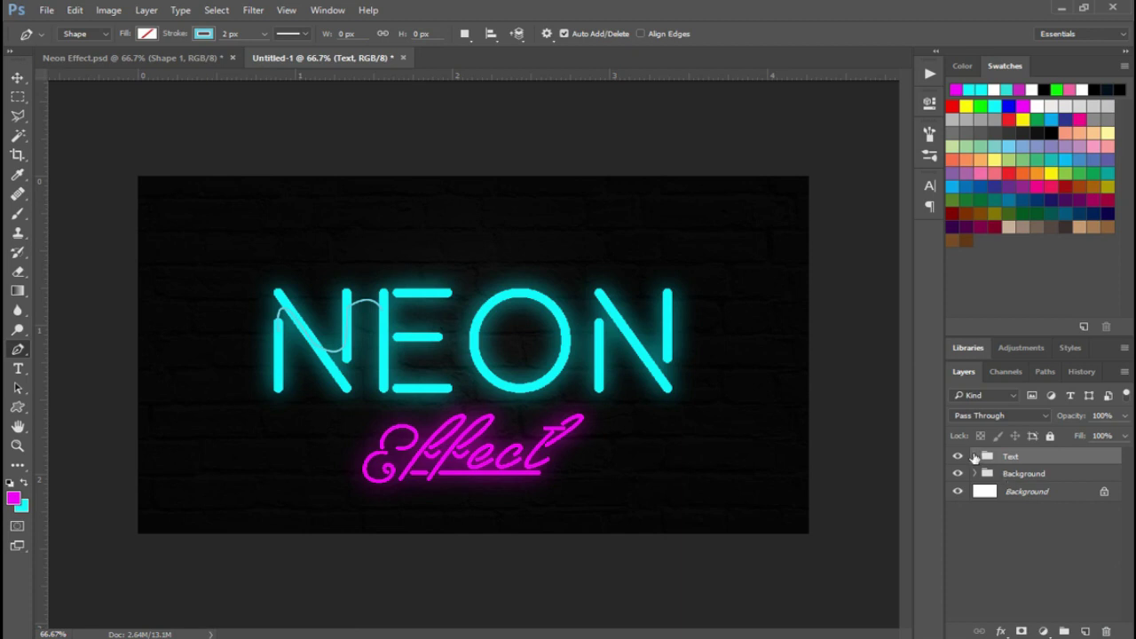
pyautogui.click(975, 456)
pyautogui.moveTo(1023, 488); pyautogui.dragTo(1043, 555)
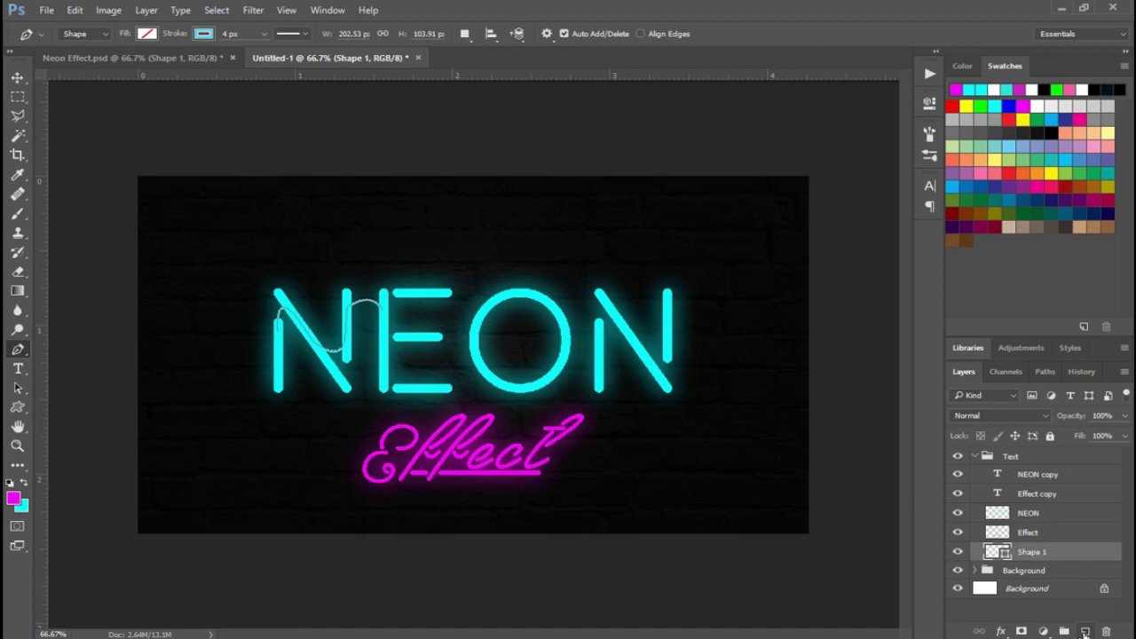
pyautogui.click(1084, 631)
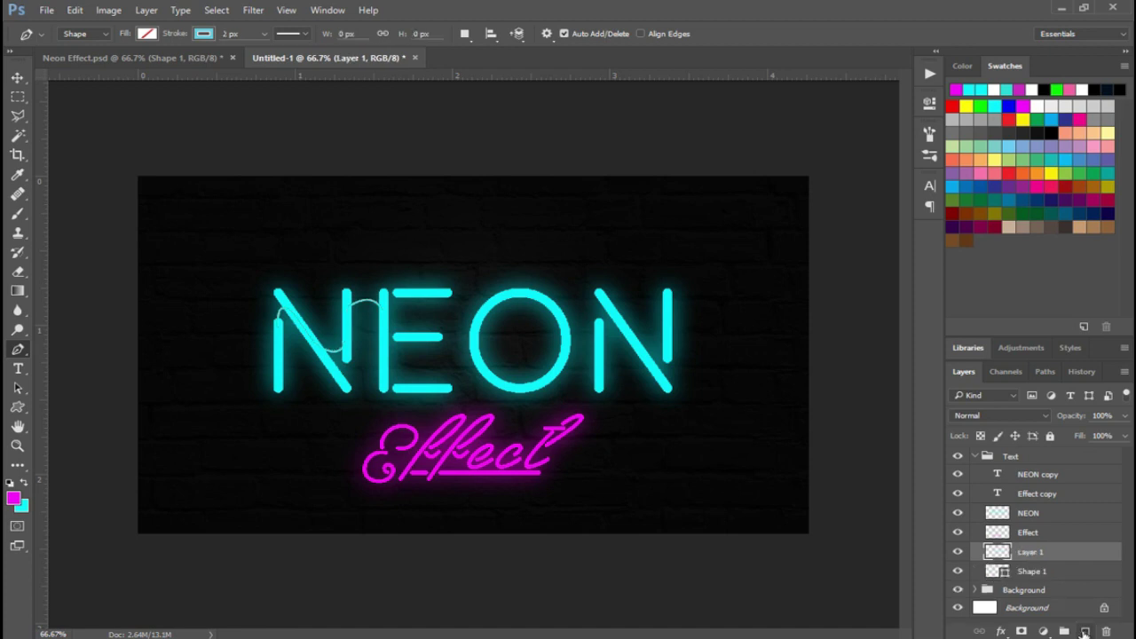
# Draw the second wire from the E's bottom stroke, around the O, down the last N's diagonal
pyautogui.click(443, 389)
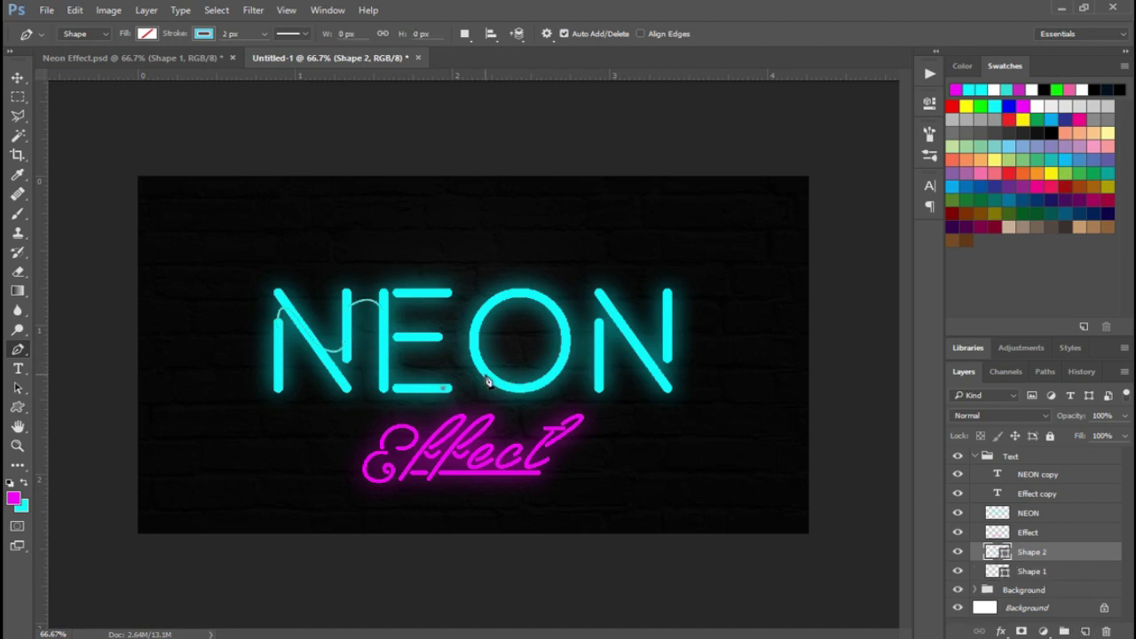
pyautogui.moveTo(480, 374); pyautogui.dragTo(474, 339)
pyautogui.moveTo(527, 295); pyautogui.dragTo(594, 287)
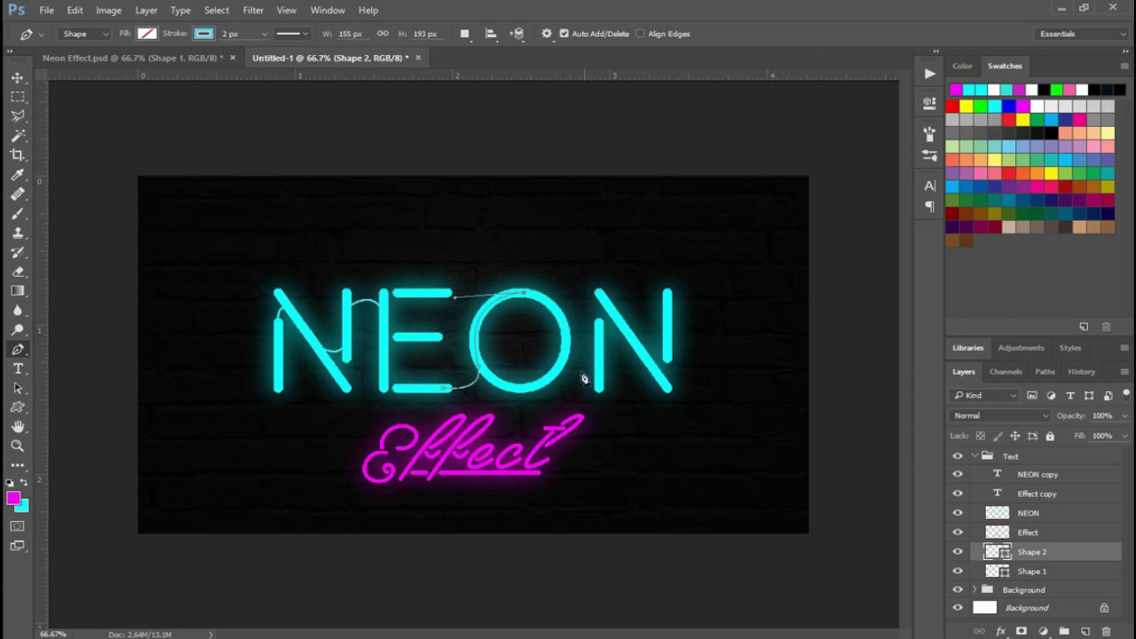
pyautogui.moveTo(566, 357); pyautogui.dragTo(562, 410)
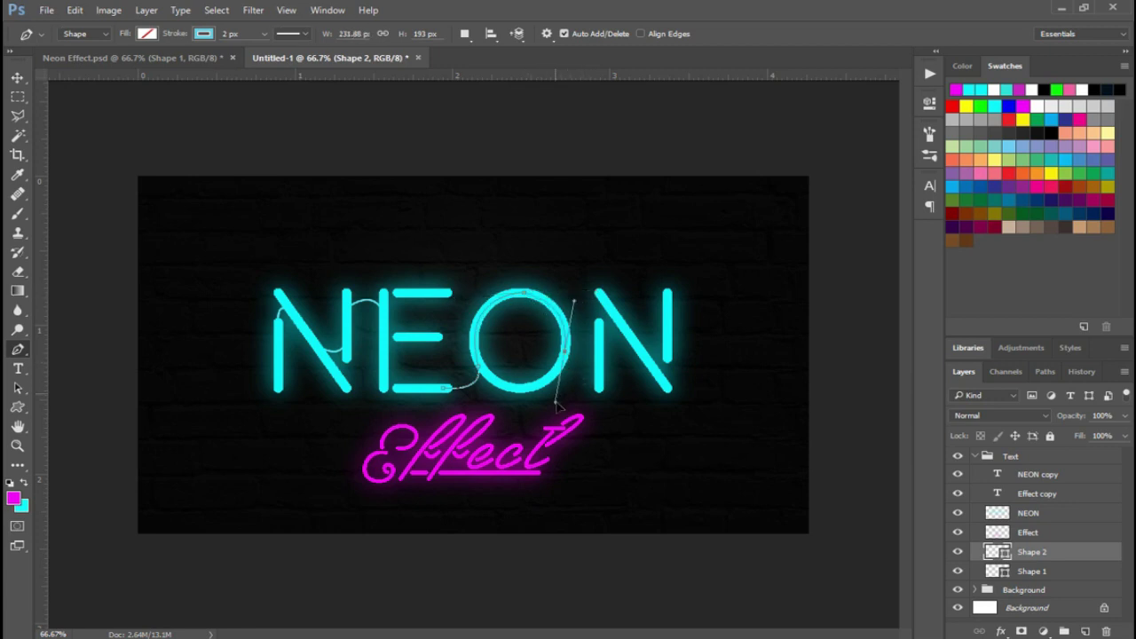
pyautogui.keyDown('alt'); pyautogui.click(566, 358); pyautogui.keyUp('alt')
pyautogui.moveTo(600, 354)
pyautogui.mouseDown()
pyautogui.moveTo(614, 317)
pyautogui.moveTo(604, 329)
pyautogui.mouseUp()
pyautogui.moveTo(596, 304)
pyautogui.mouseDown()
pyautogui.moveTo(641, 339)
pyautogui.moveTo(621, 322)
pyautogui.mouseUp()
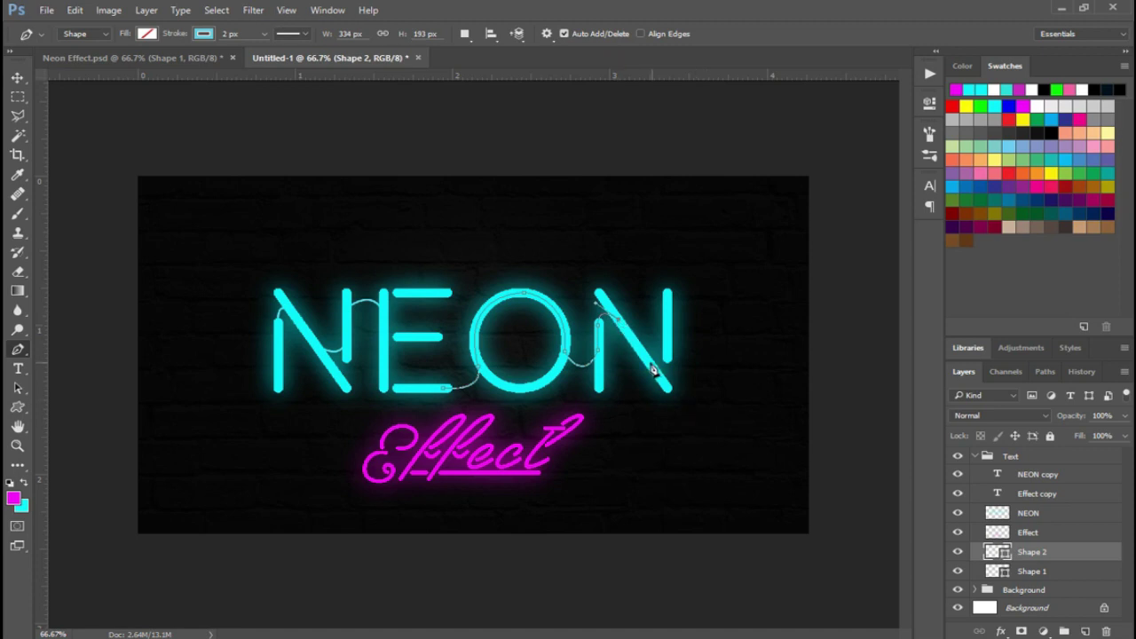
pyautogui.moveTo(663, 360); pyautogui.dragTo(662, 336)
# Start new wire shape layers on the E's top and middle bars
pyautogui.click(1086, 631)
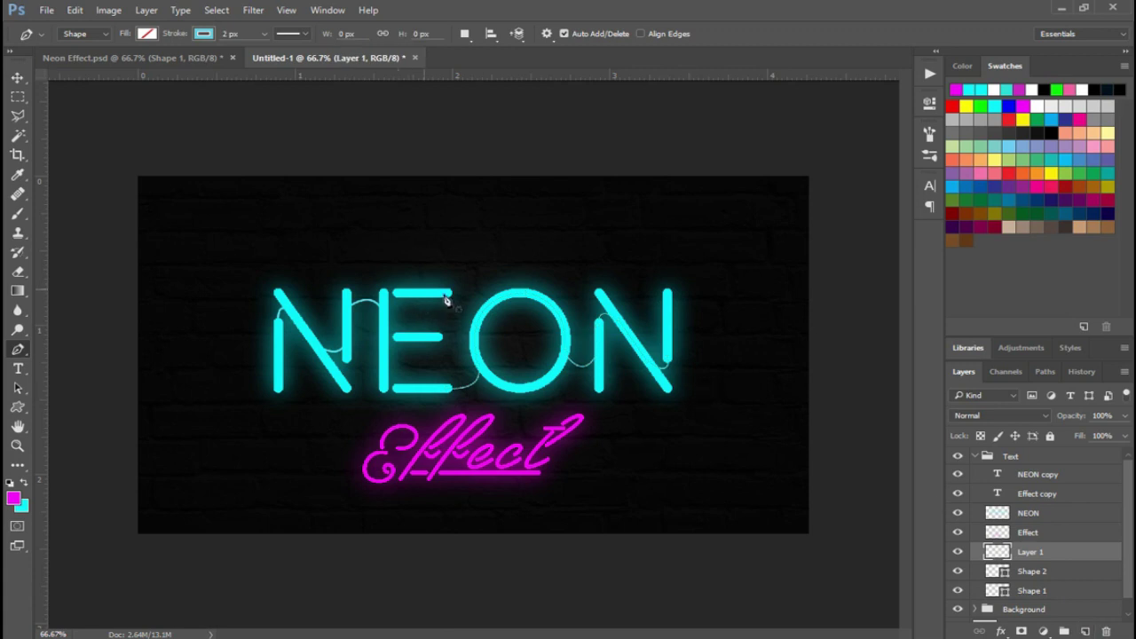
pyautogui.click(384, 293)
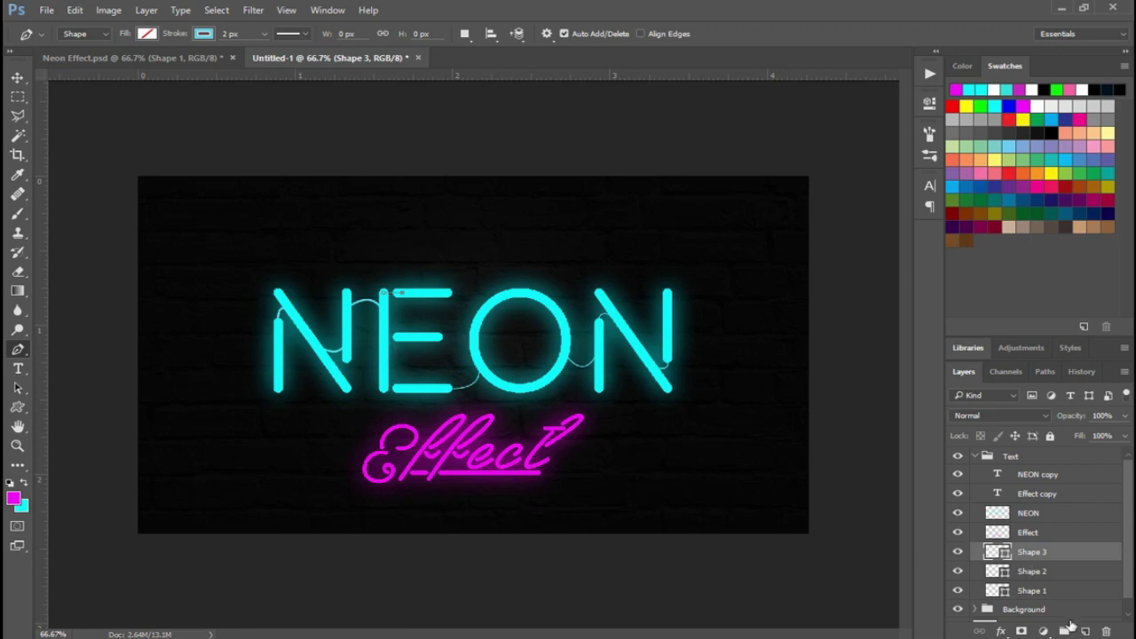
pyautogui.click(1085, 631)
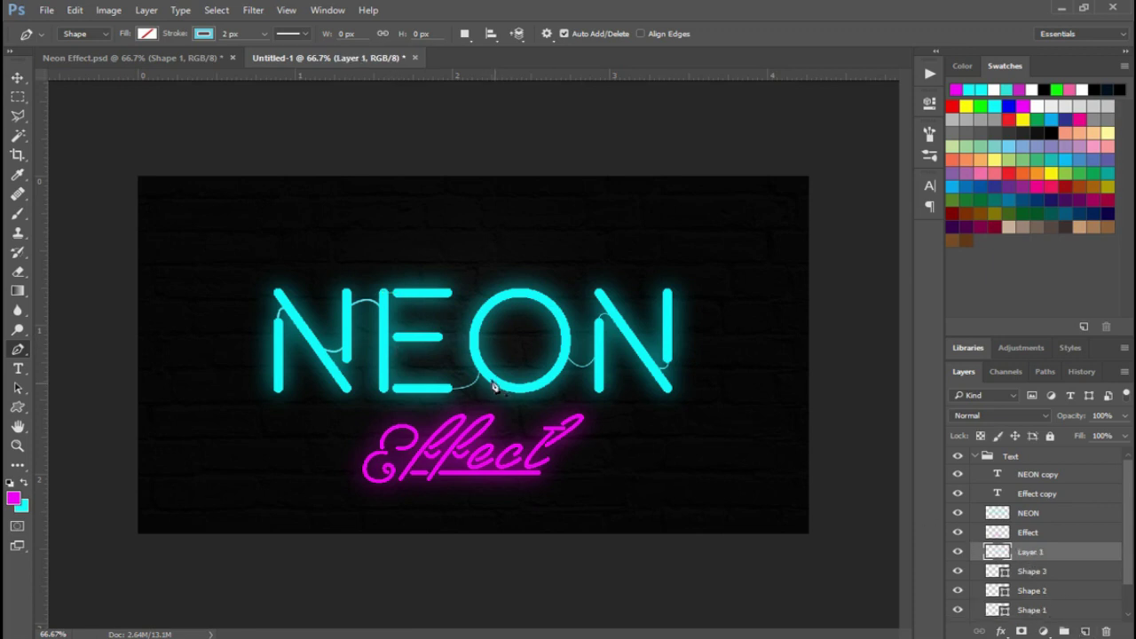
pyautogui.click(383, 338)
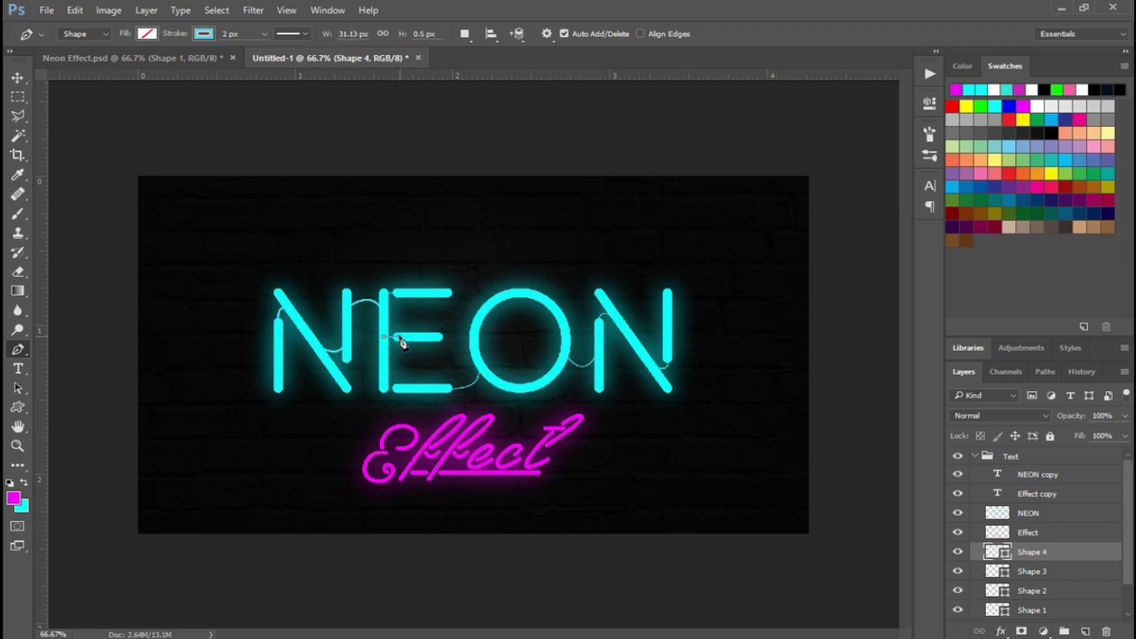
# Set the wire shapes' stroke width to 4 px
pyautogui.click(243, 33)
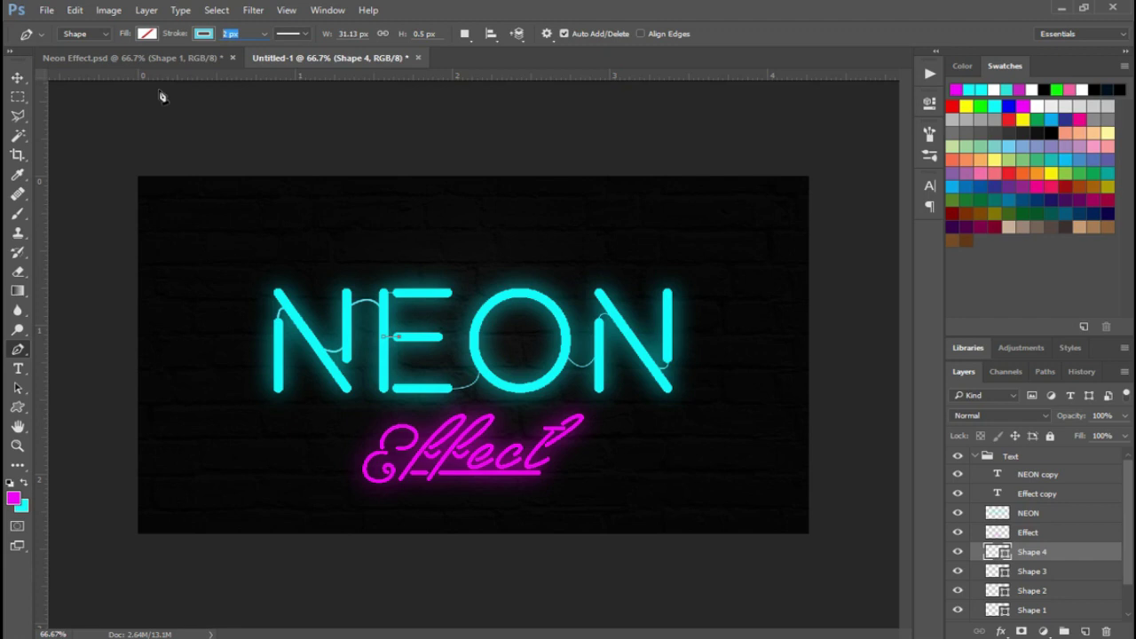
pyautogui.click(1050, 573)
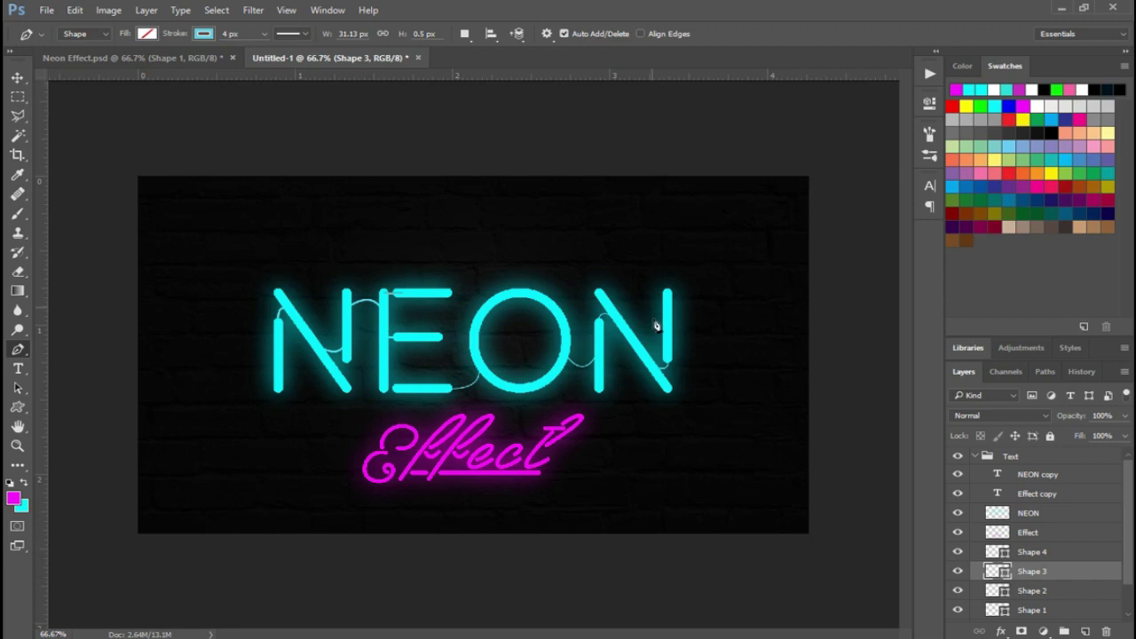
pyautogui.click(1038, 593)
pyautogui.write('4')
pyautogui.press('Return')
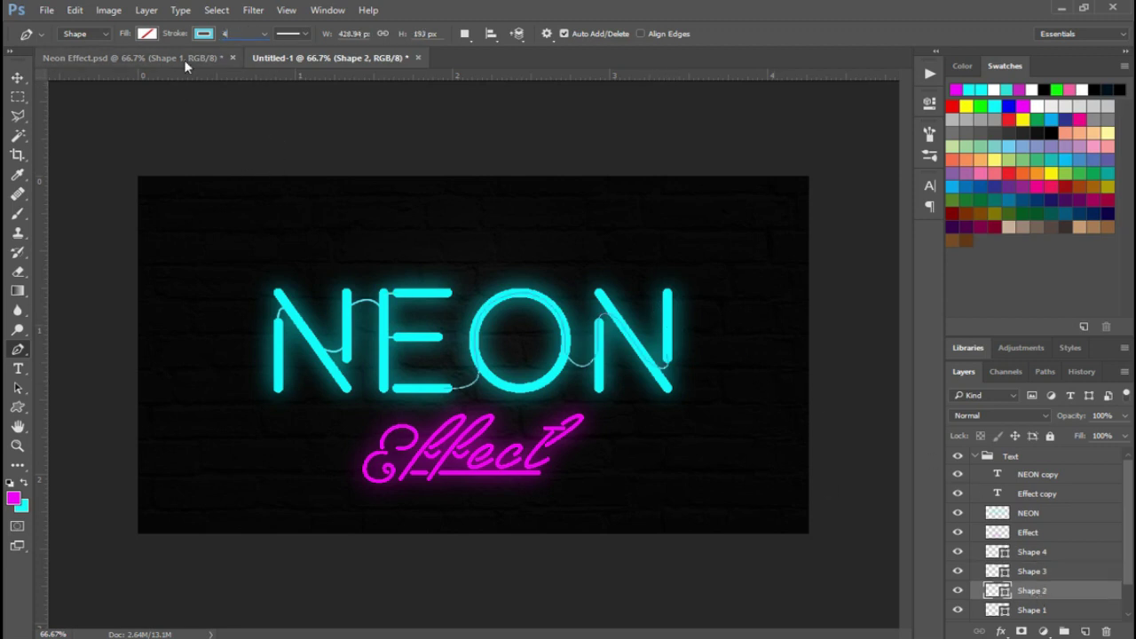
pyautogui.click(1034, 611)
pyautogui.click(1032, 554)
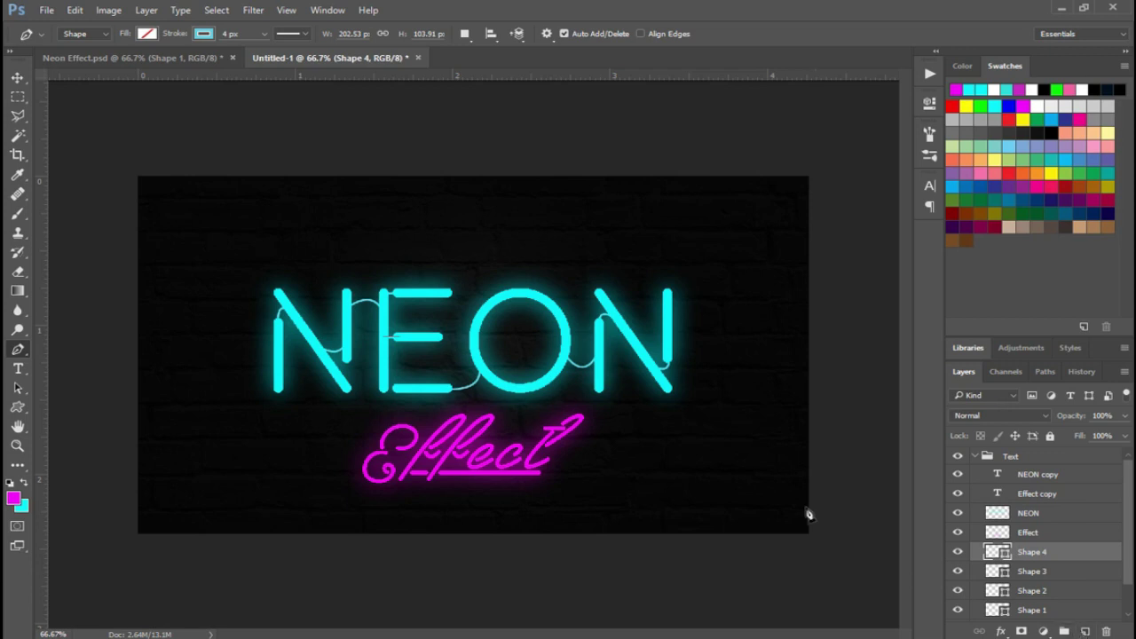
# Draw a short 4 px wire segment along the E's base
pyautogui.click(1085, 631)
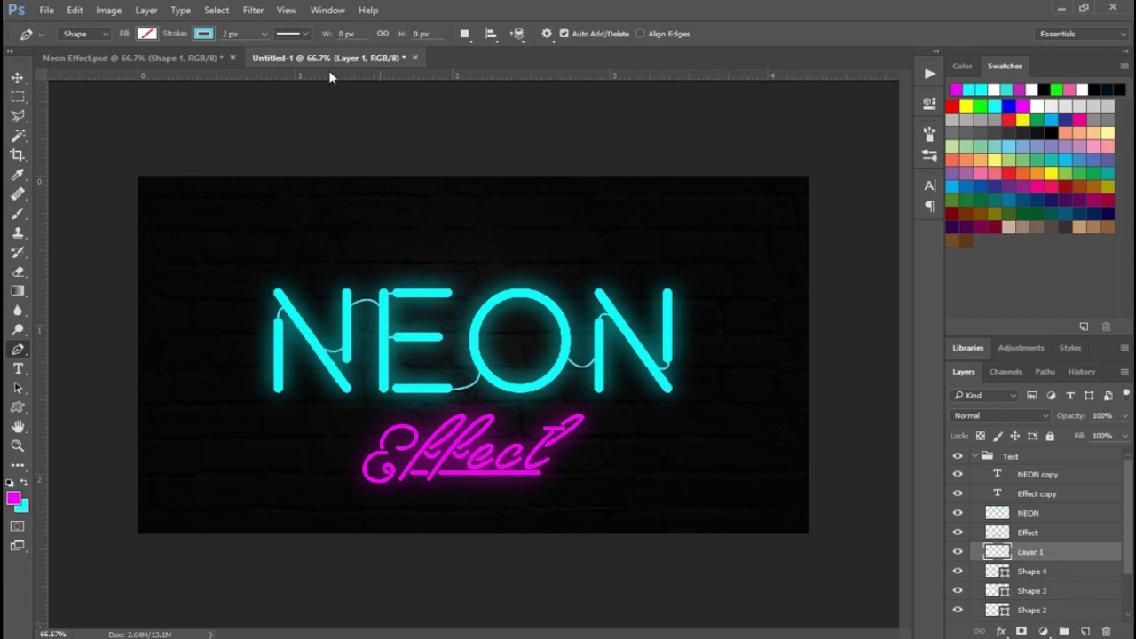
pyautogui.write('4')
pyautogui.press('Return')
pyautogui.click(386, 390)
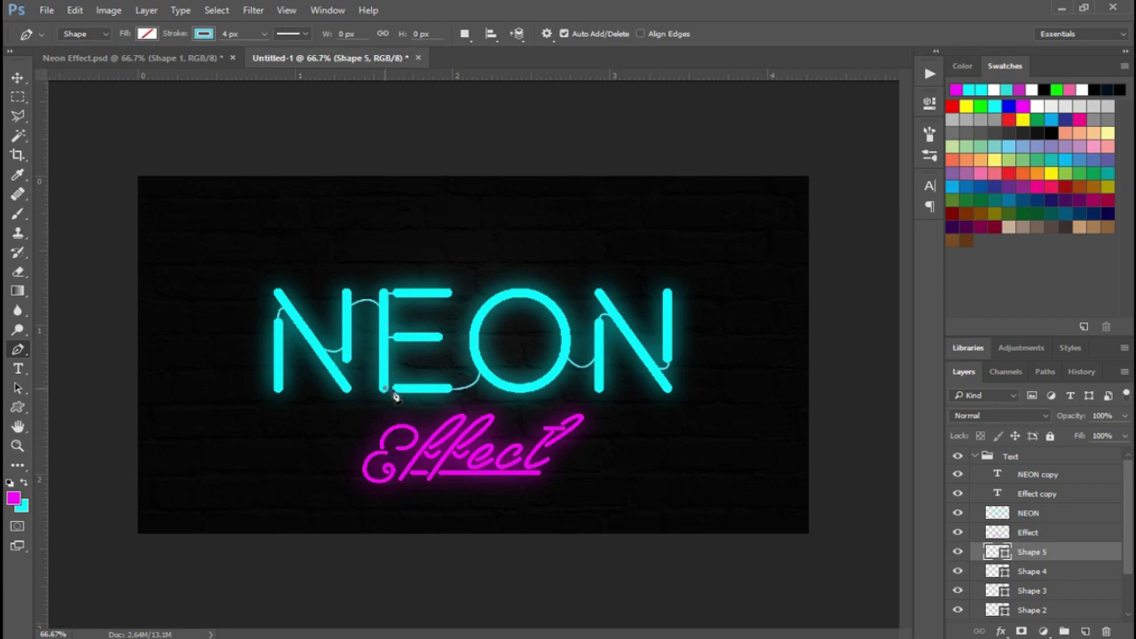
pyautogui.click(400, 392)
pyautogui.click(16, 79)
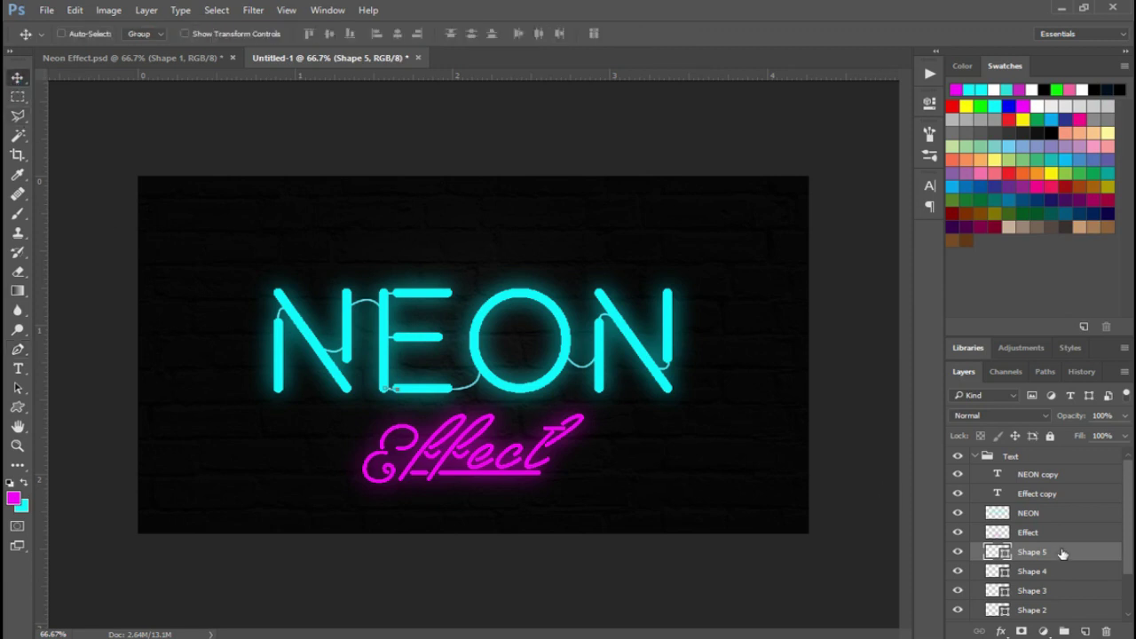
# On a new layer under the text, paint a 400 px soft round cyan glow across NEON
pyautogui.click(976, 455)
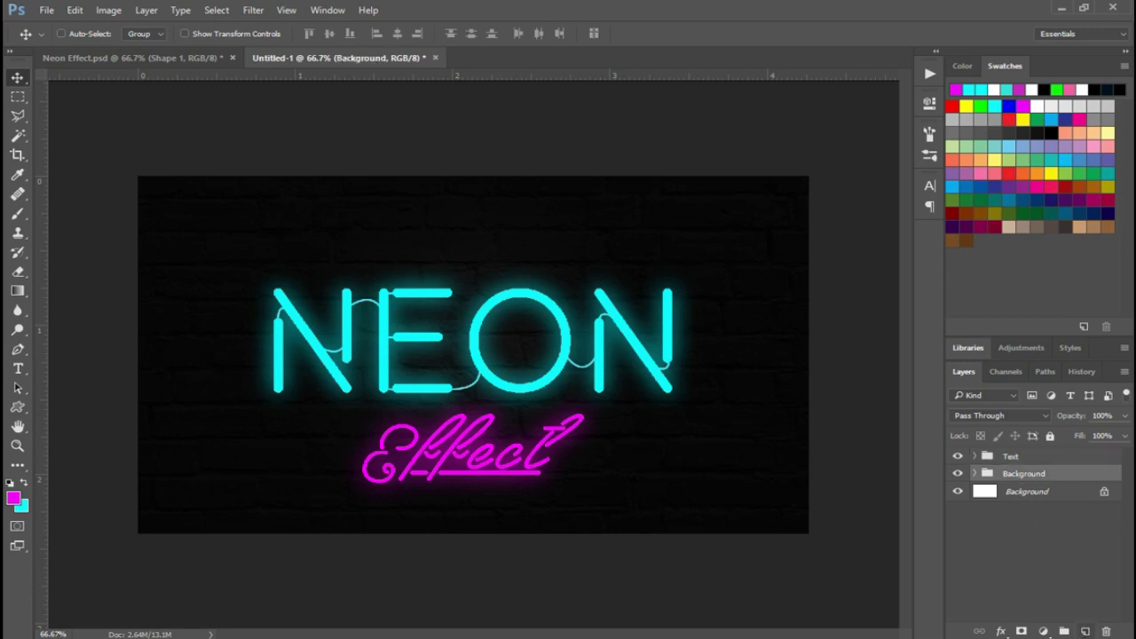
pyautogui.click(1085, 631)
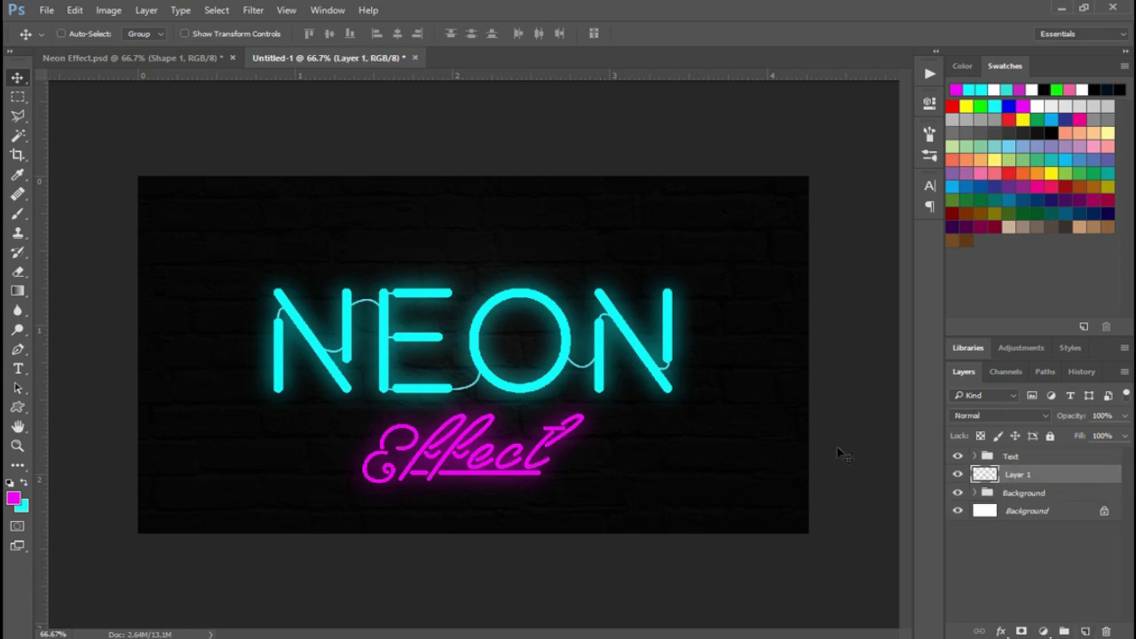
pyautogui.click(18, 214)
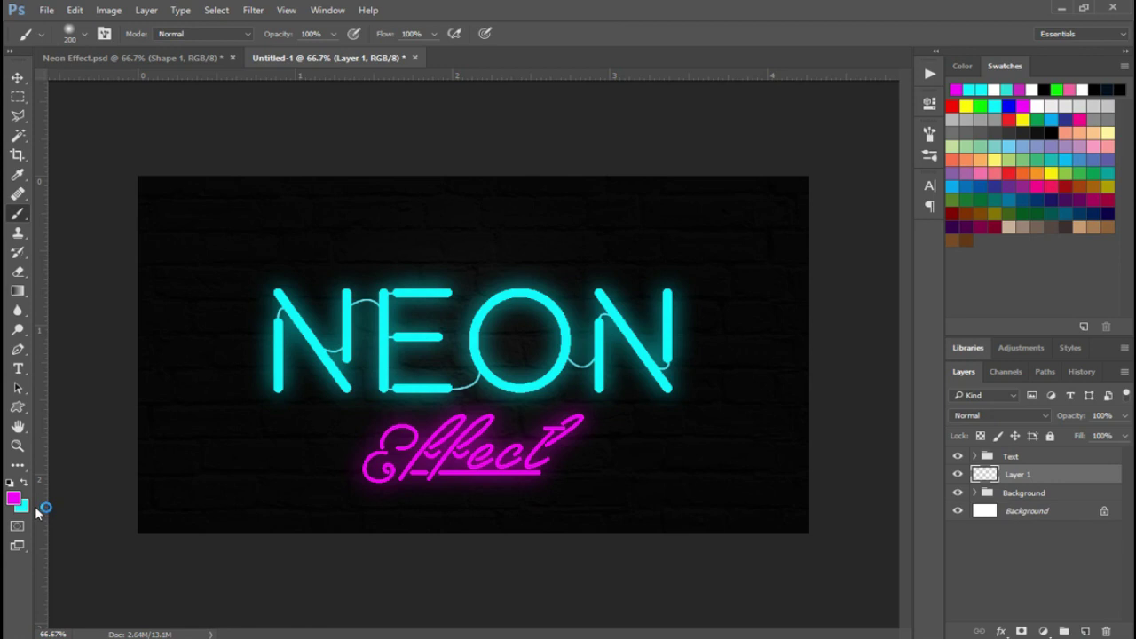
pyautogui.click(24, 483)
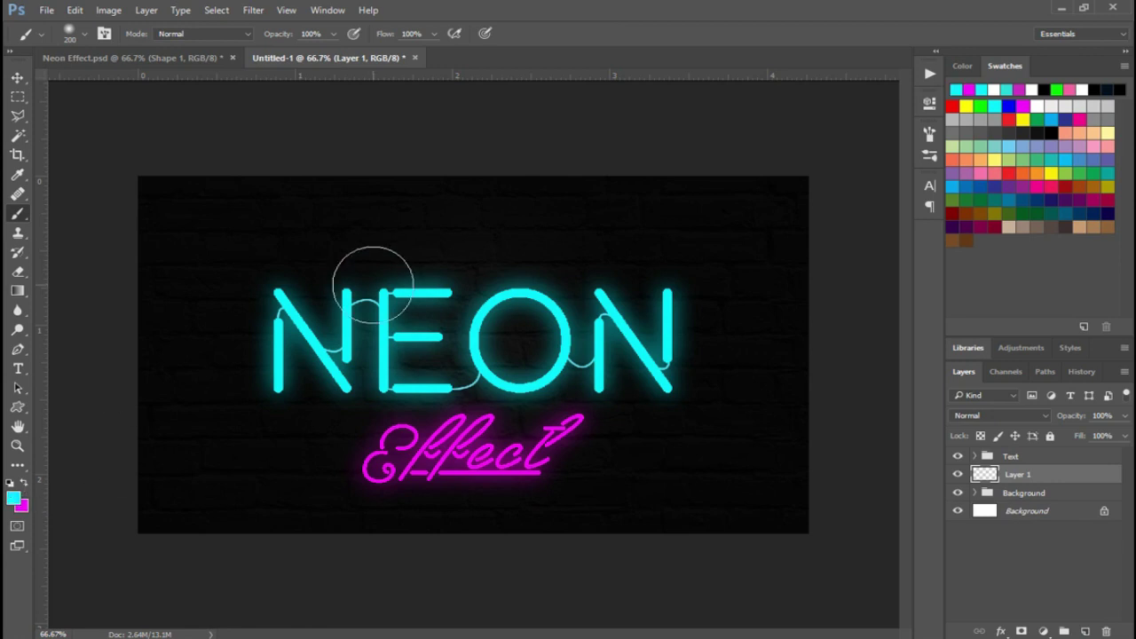
pyautogui.rightClick(278, 262)
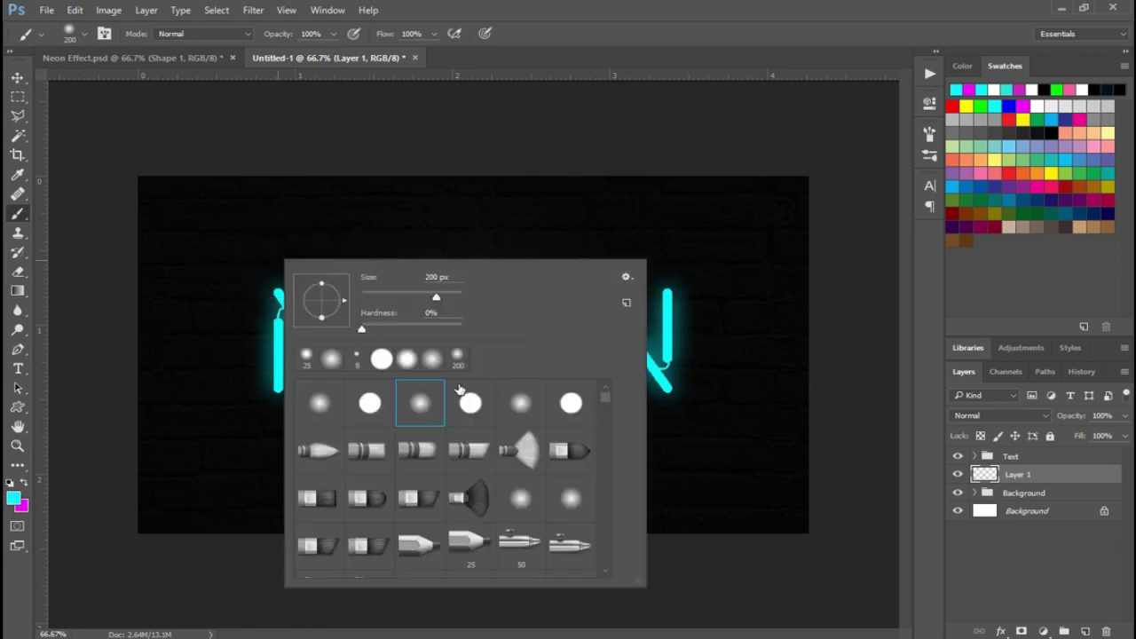
pyautogui.click(321, 405)
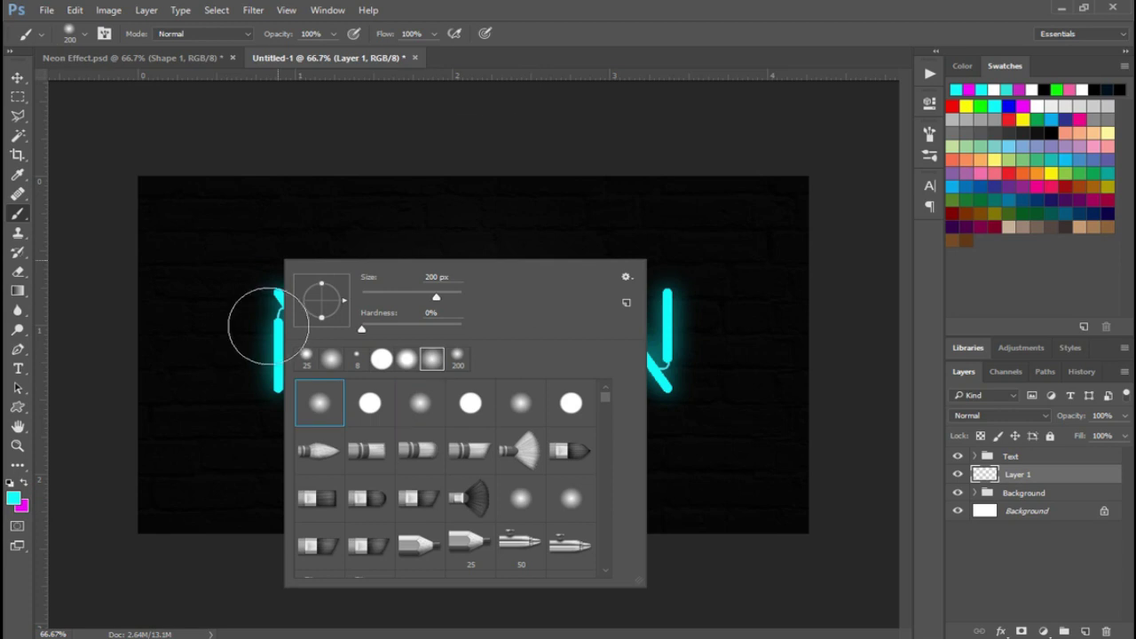
pyautogui.press('Return')
pyautogui.press(']')
pyautogui.press(']')
pyautogui.press(']')
pyautogui.moveTo(266, 333)
pyautogui.mouseDown()
pyautogui.moveTo(672, 342)
pyautogui.moveTo(689, 355)
pyautogui.mouseUp()
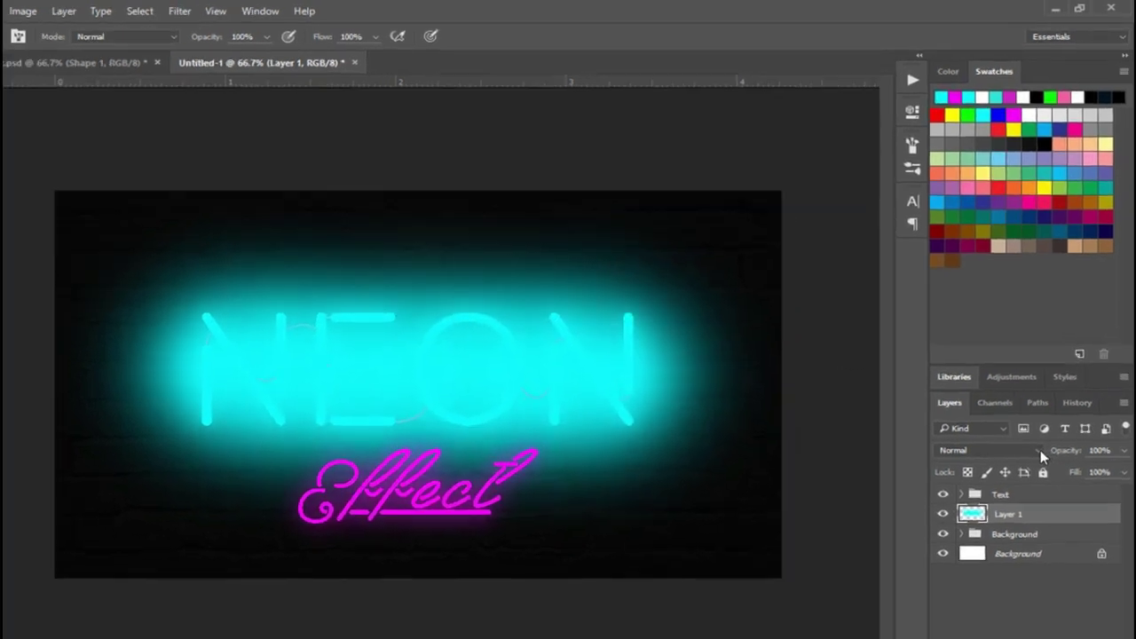
# Set the cyan glow layer to Soft Light and toggle its visibility to compare
pyautogui.click(1040, 450)
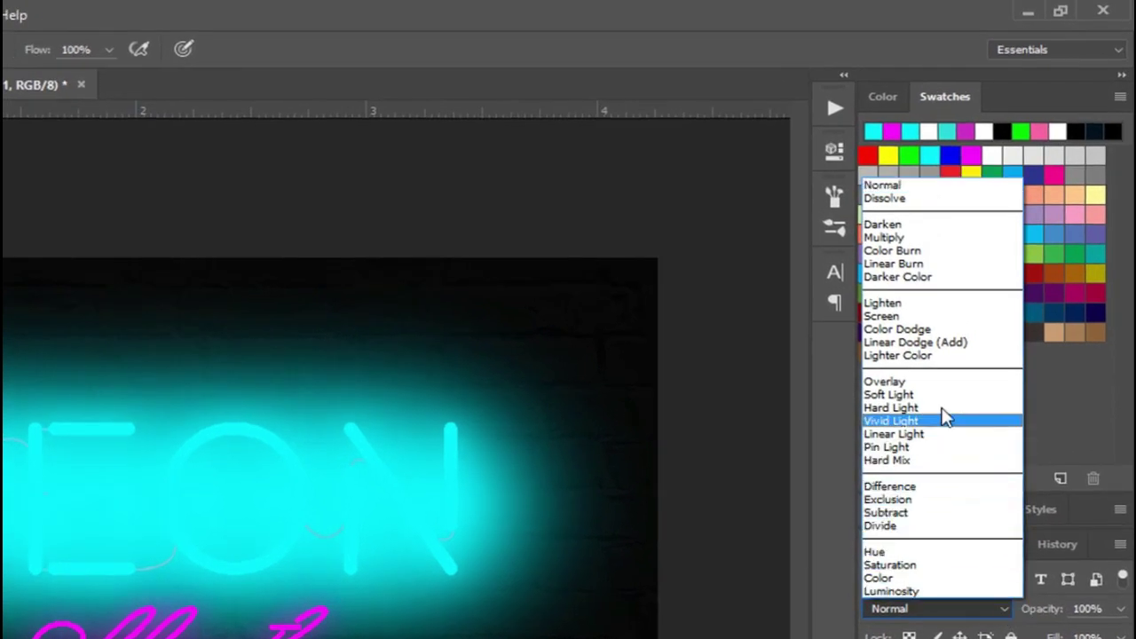
pyautogui.click(941, 394)
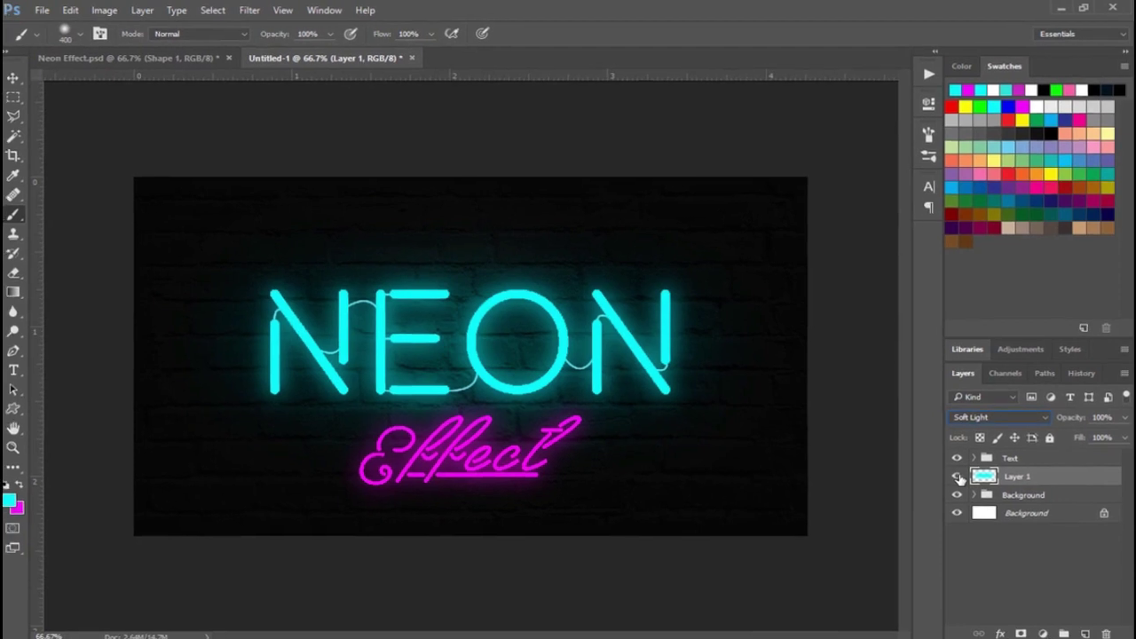
pyautogui.click(958, 474)
pyautogui.click(957, 475)
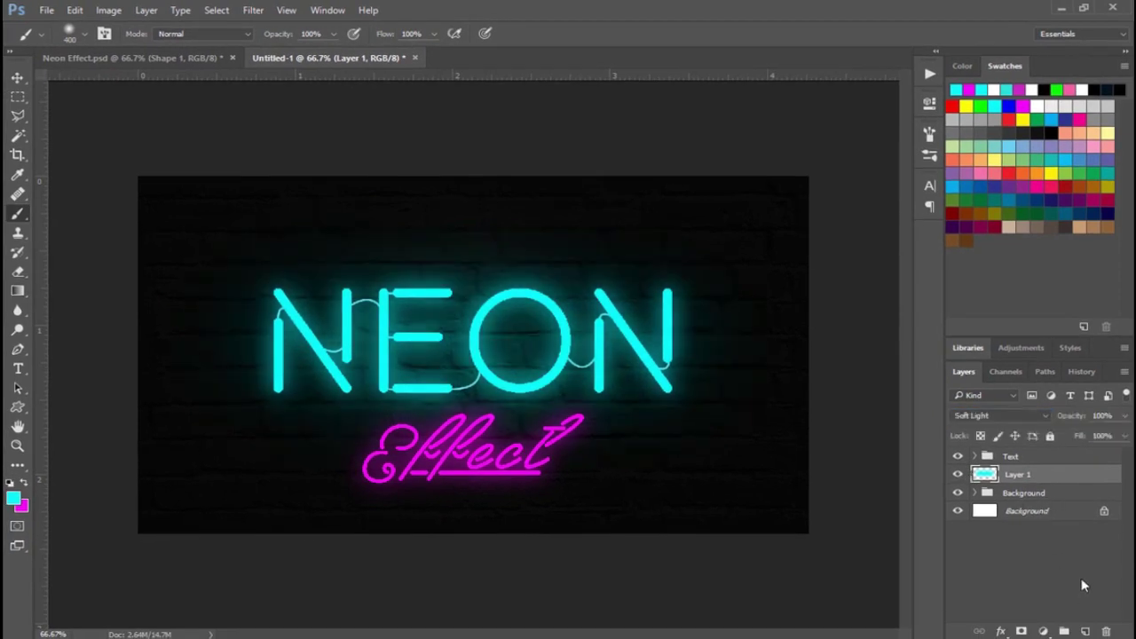
# On a new layer above the Background group, paint a smaller magenta glow across Effect
pyautogui.click(1021, 495)
pyautogui.click(1084, 631)
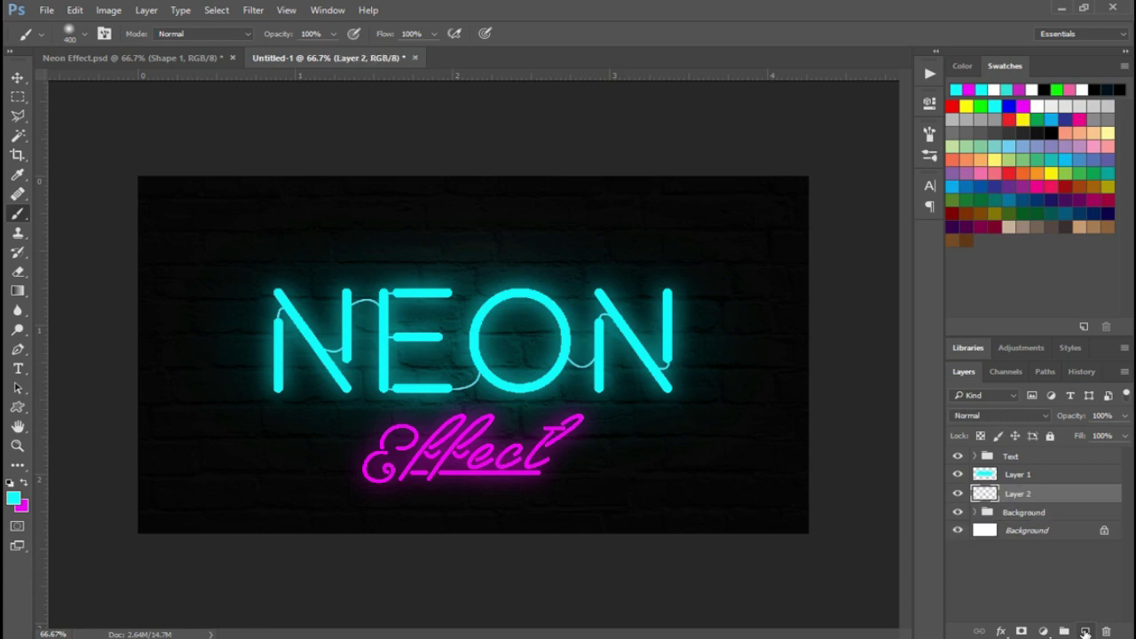
pyautogui.click(23, 483)
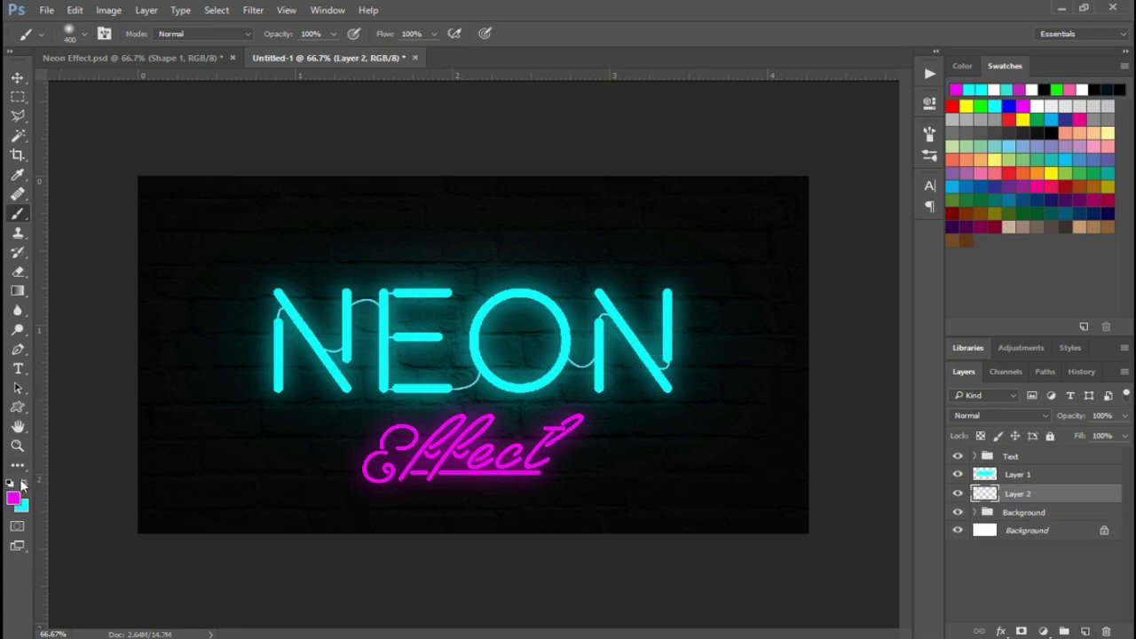
pyautogui.press('[')
pyautogui.press('[')
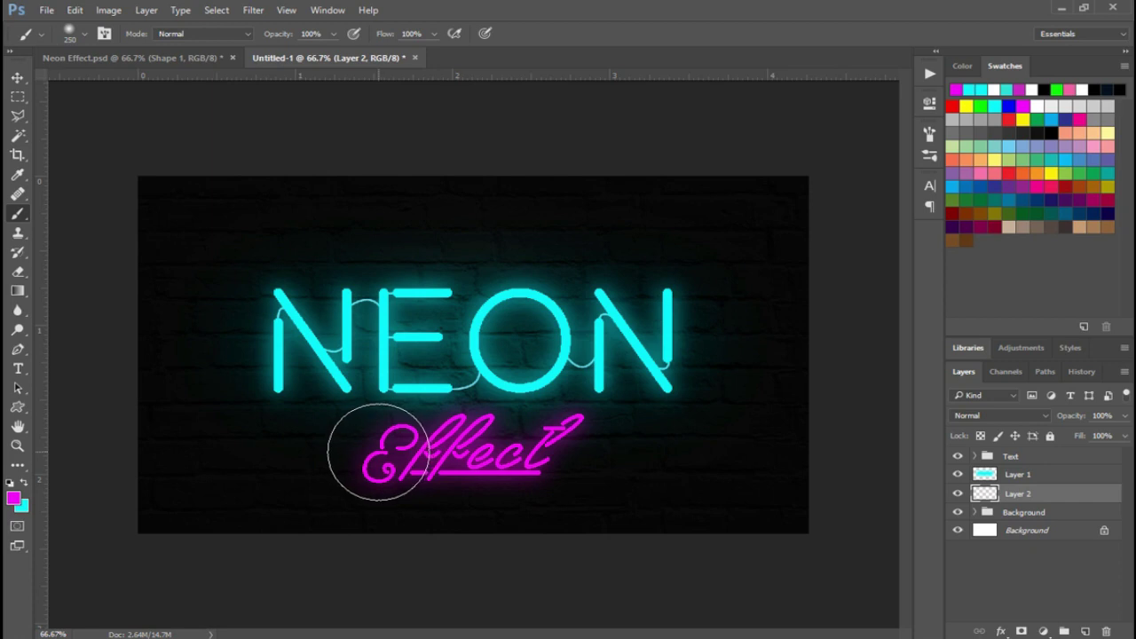
pyautogui.click(382, 451)
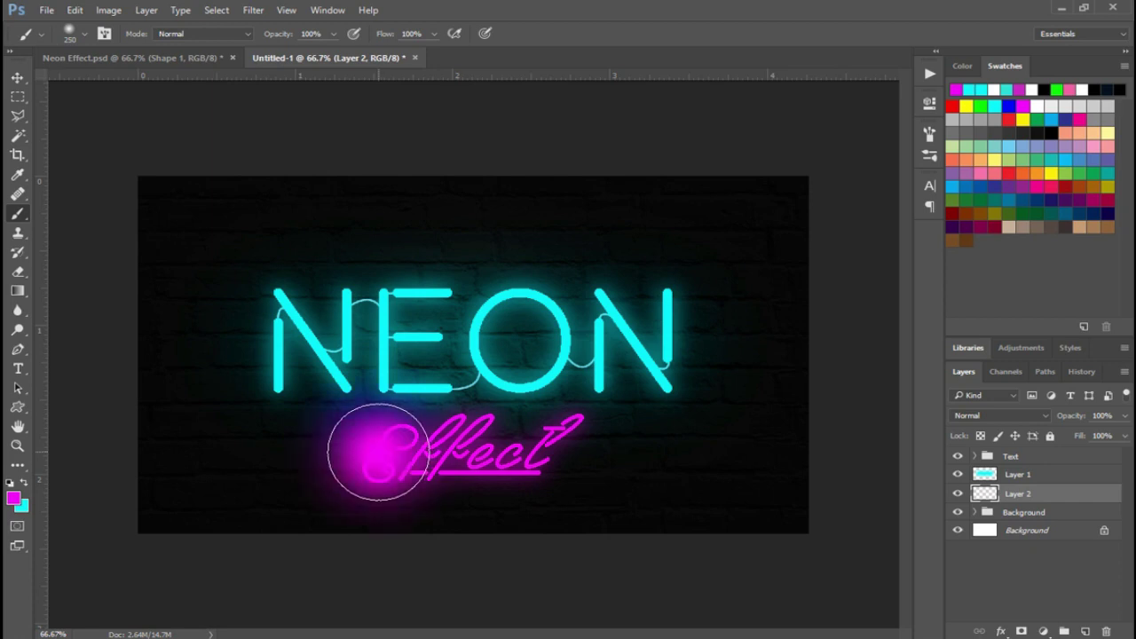
pyautogui.keyDown('shift'); pyautogui.click(568, 449); pyautogui.keyUp('shift')
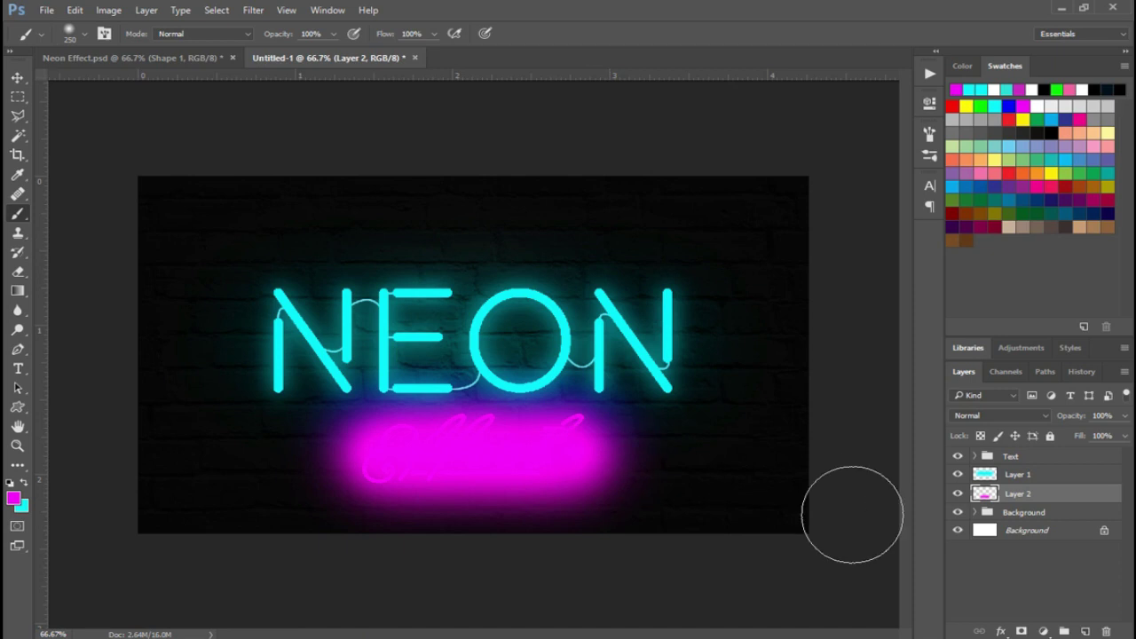
# Blend the magenta glow layer as Soft Light and toggle it on and off to compare
pyautogui.click(1021, 415)
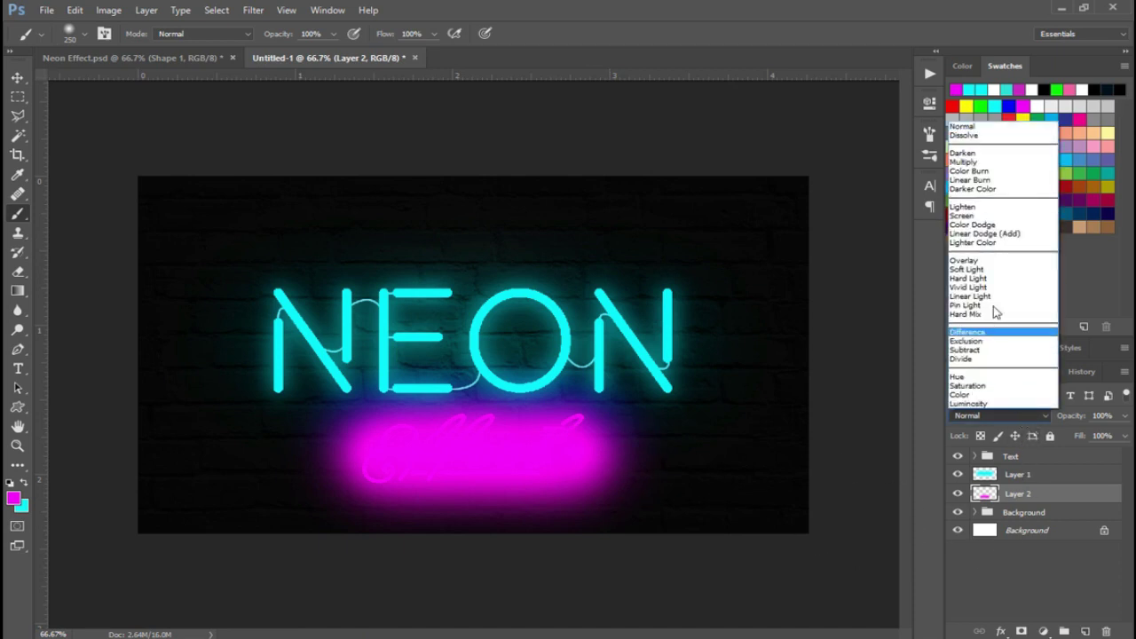
pyautogui.click(1004, 277)
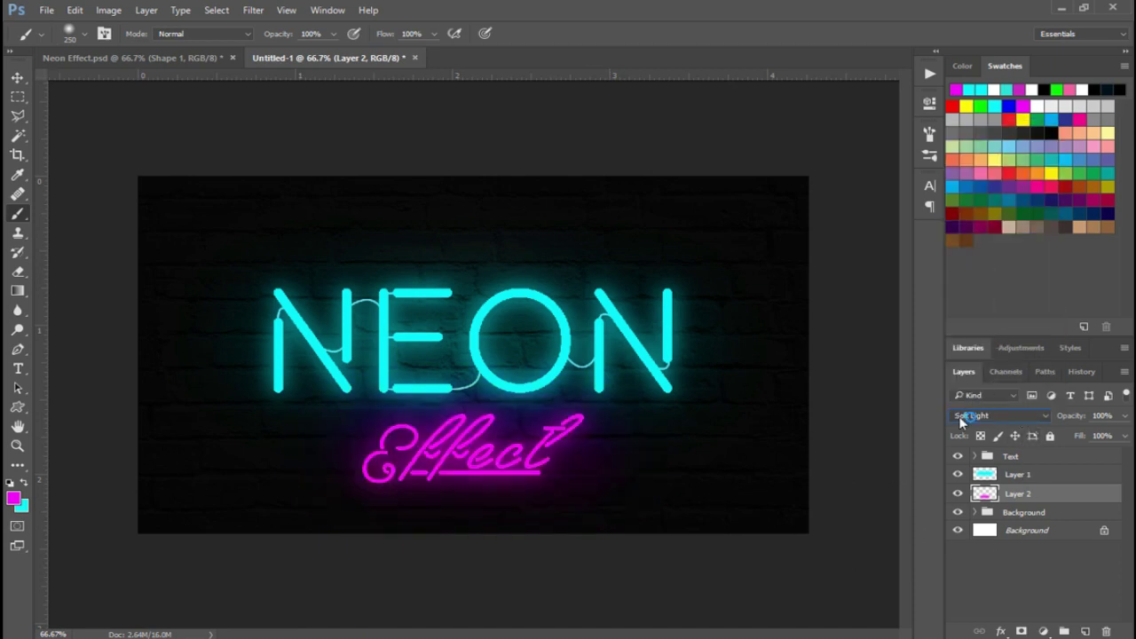
pyautogui.click(957, 493)
pyautogui.click(974, 456)
# Give NEON copy a Drop Shadow and Bevel & Emboss with Depth 185, Size 3, Soften 16
pyautogui.click(1045, 478)
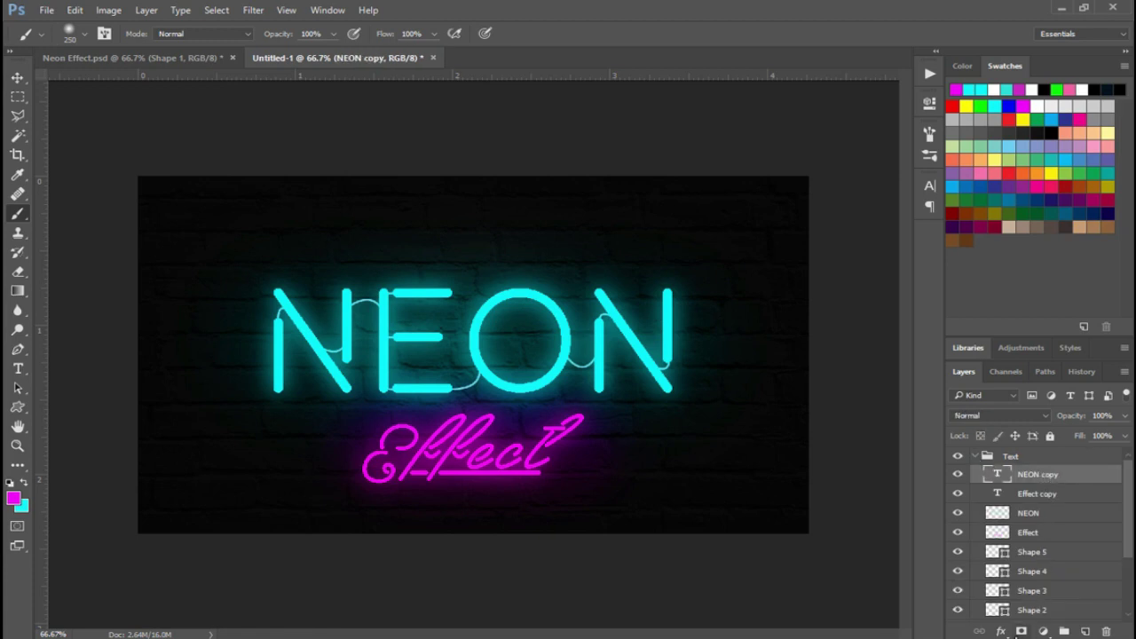
pyautogui.click(1001, 632)
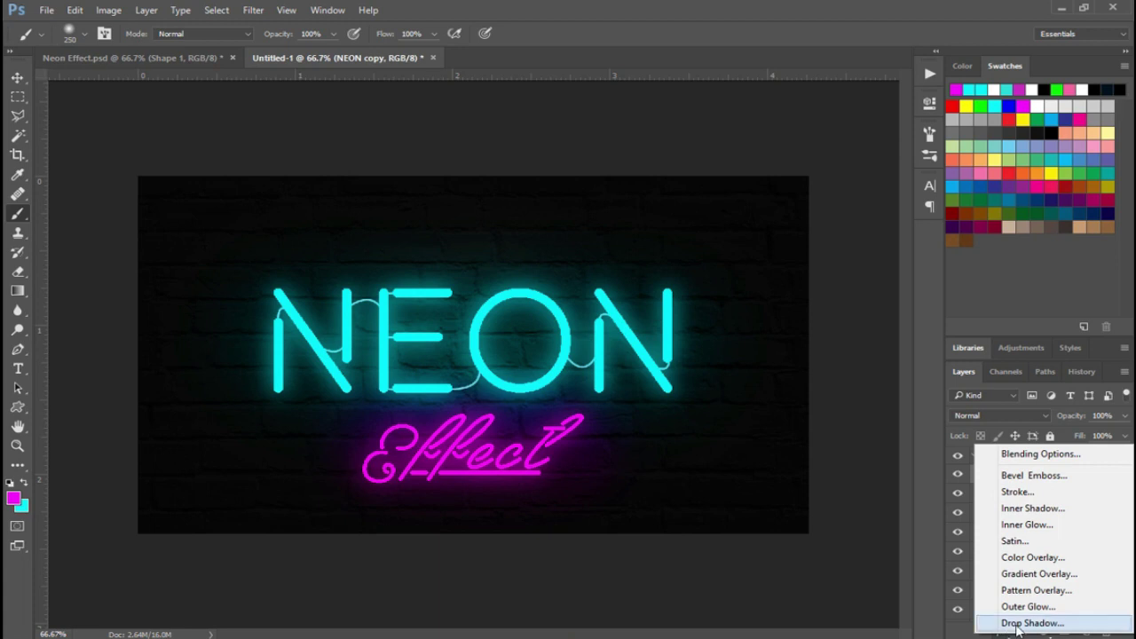
pyautogui.click(1020, 623)
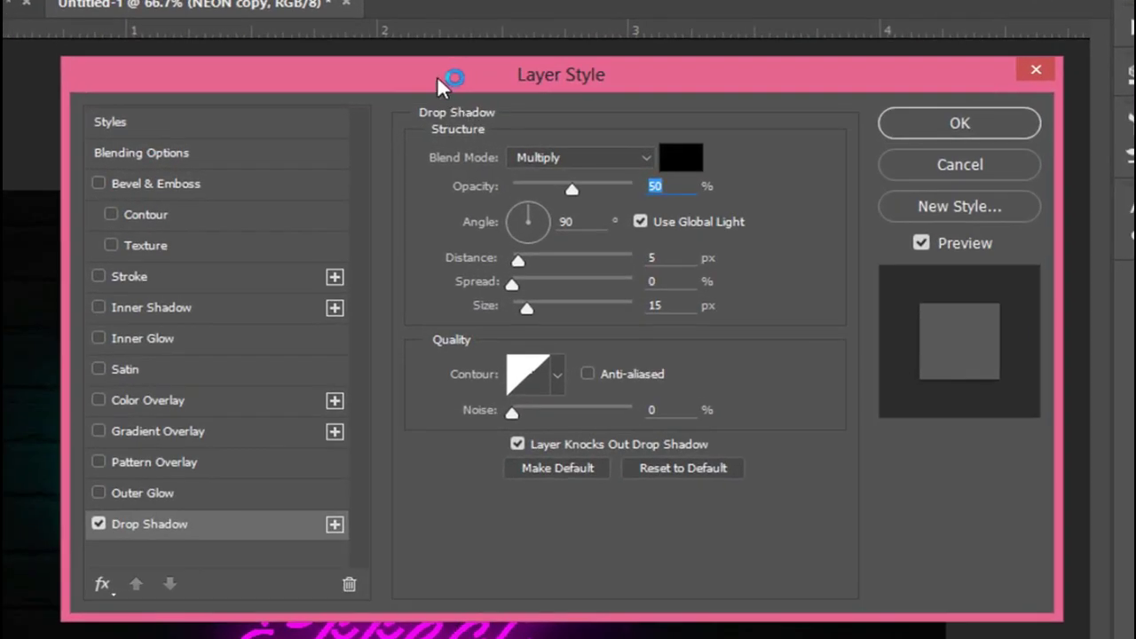
pyautogui.moveTo(437, 75); pyautogui.dragTo(690, 11)
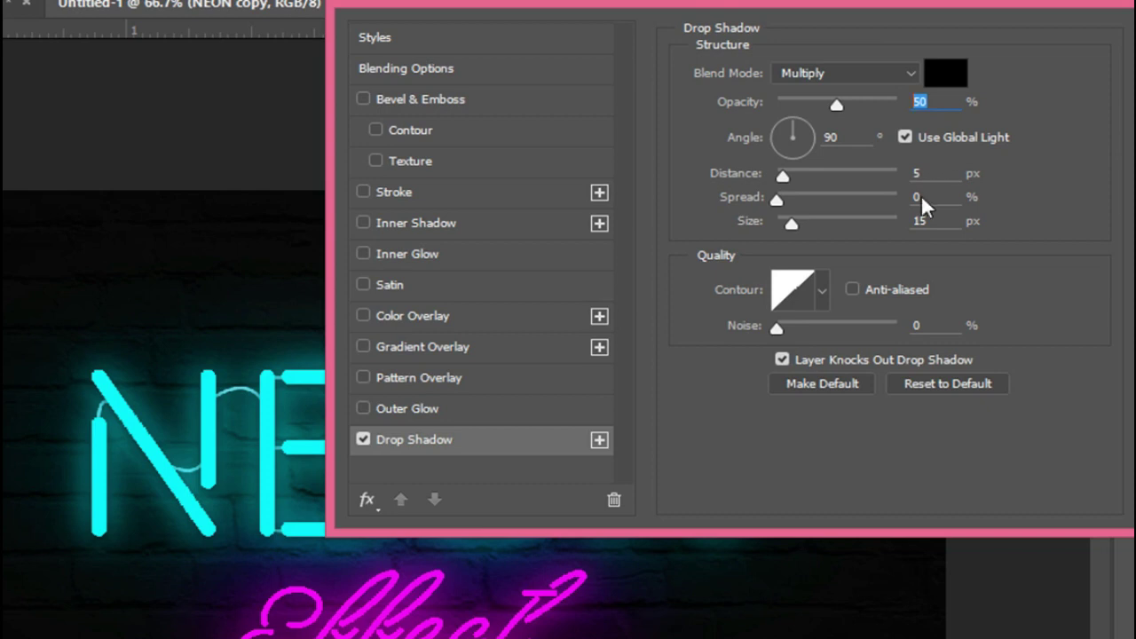
pyautogui.click(412, 97)
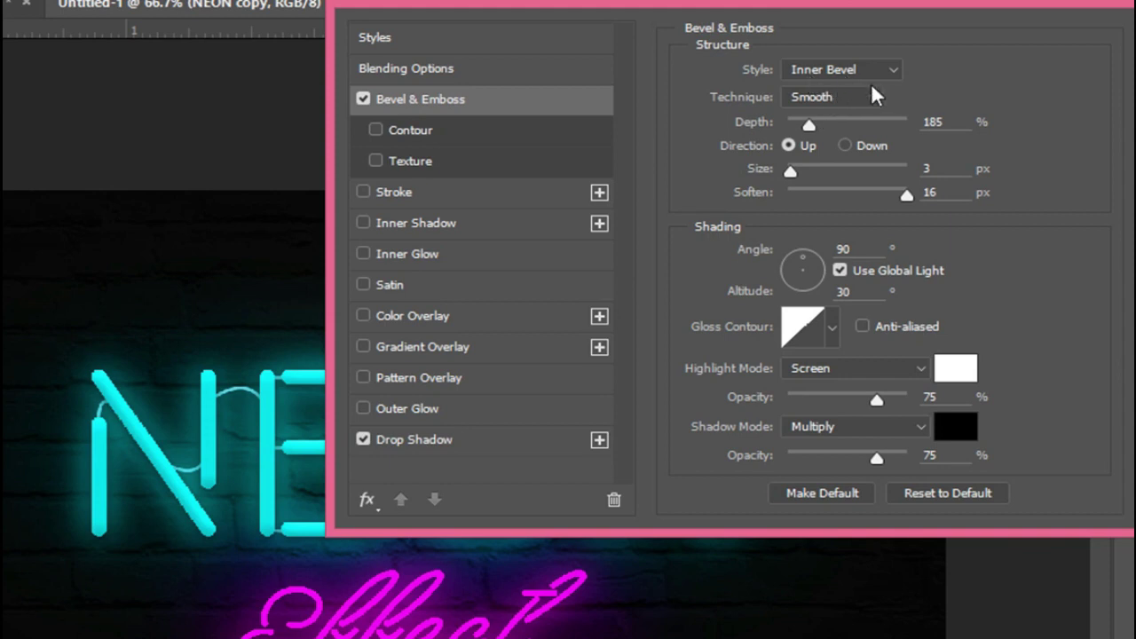
pyautogui.doubleClick(936, 122)
pyautogui.doubleClick(932, 169)
pyautogui.doubleClick(932, 193)
# Add Inner Glow and Inner Shadow to NEON copy and apply the style
pyautogui.moveTo(438, 3); pyautogui.dragTo(616, 17)
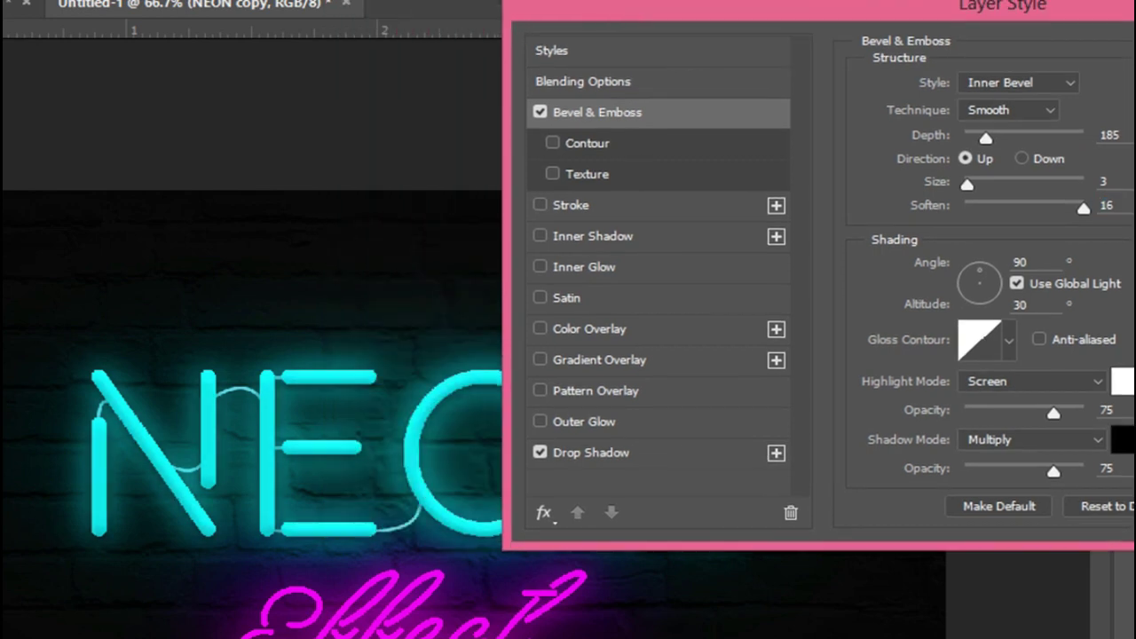
pyautogui.click(595, 269)
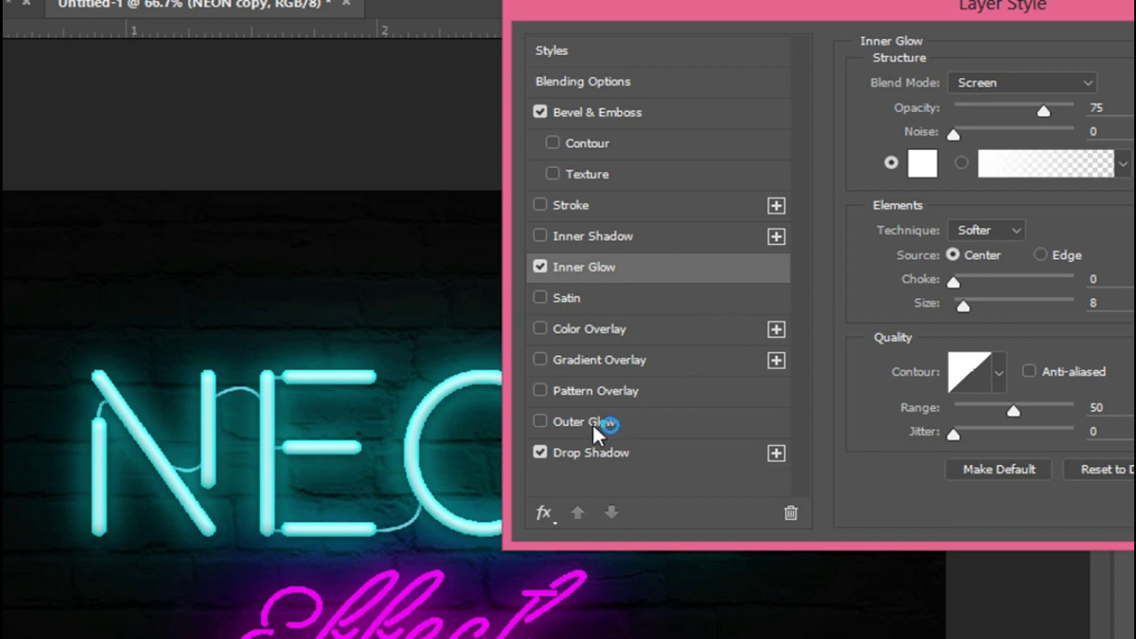
pyautogui.click(591, 236)
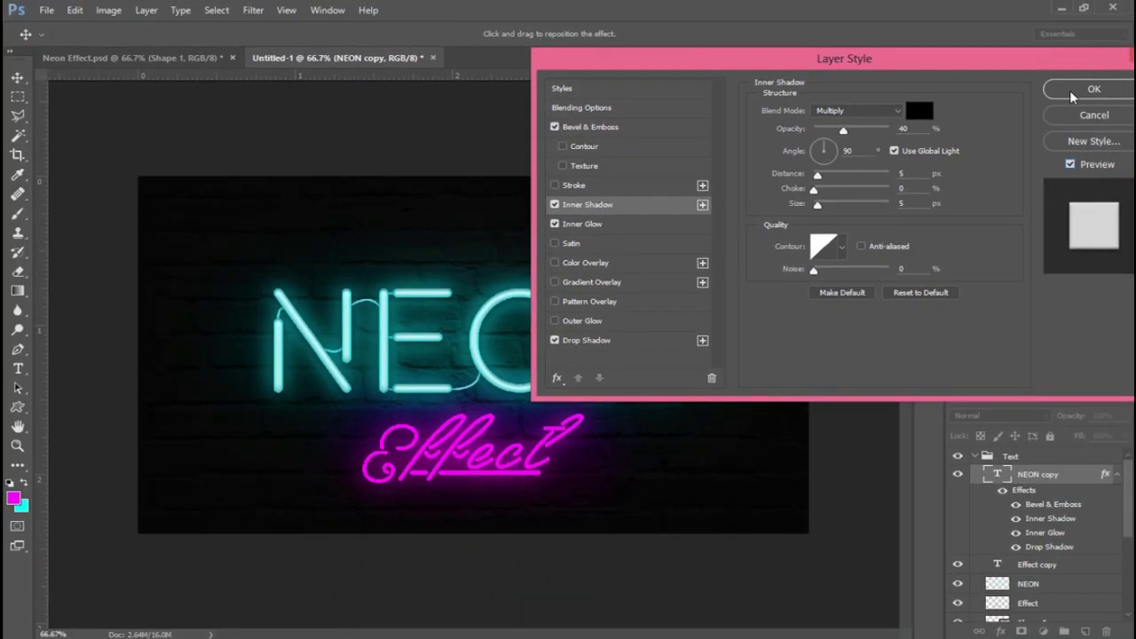
pyautogui.click(1074, 93)
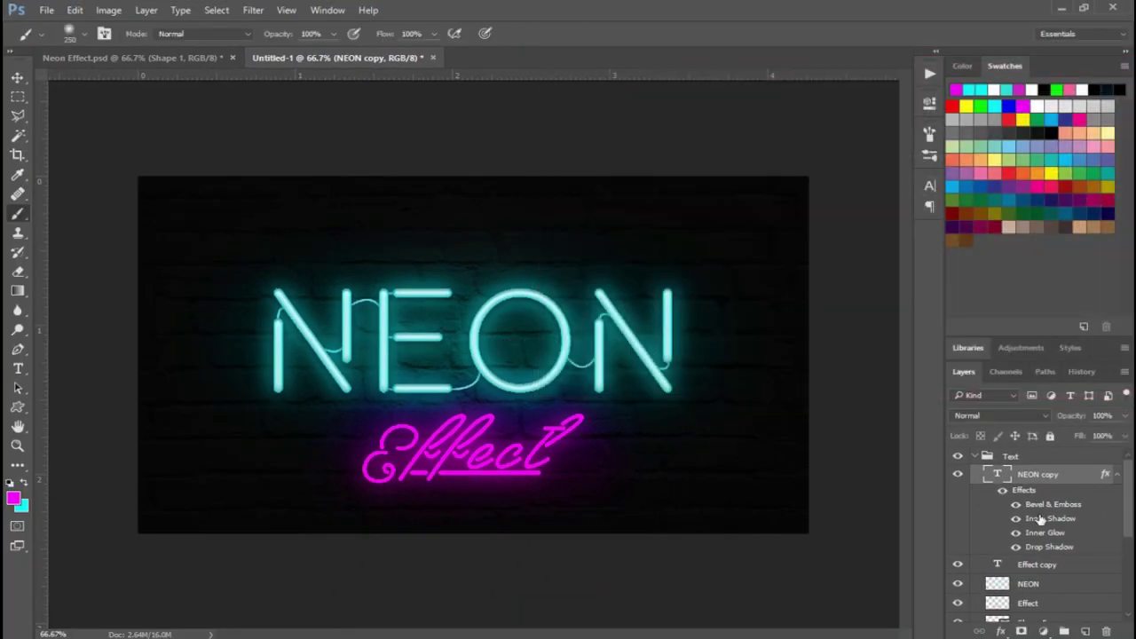
# Copy NEON copy's layer style and paste it onto the Effect copy script
pyautogui.rightClick(1022, 493)
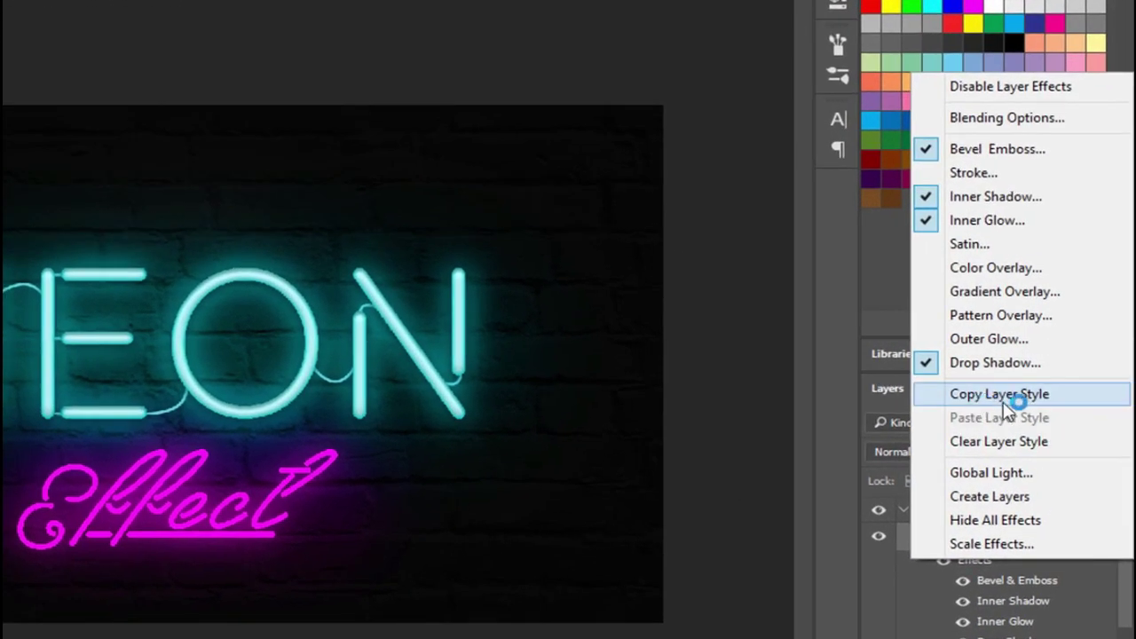
pyautogui.click(1004, 404)
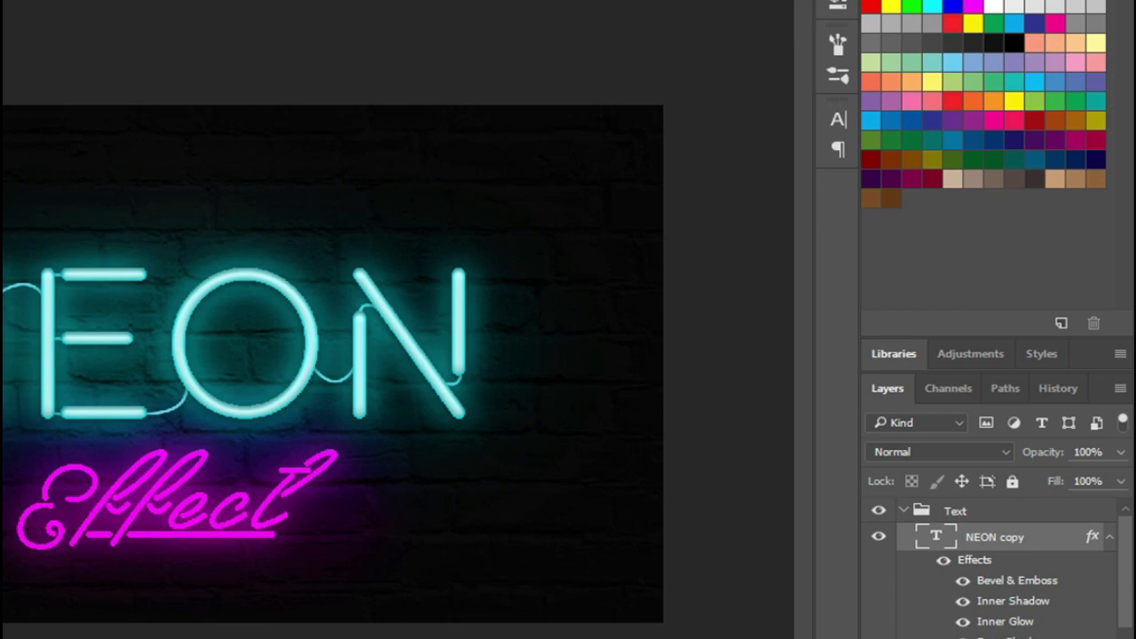
pyautogui.rightClick(1034, 537)
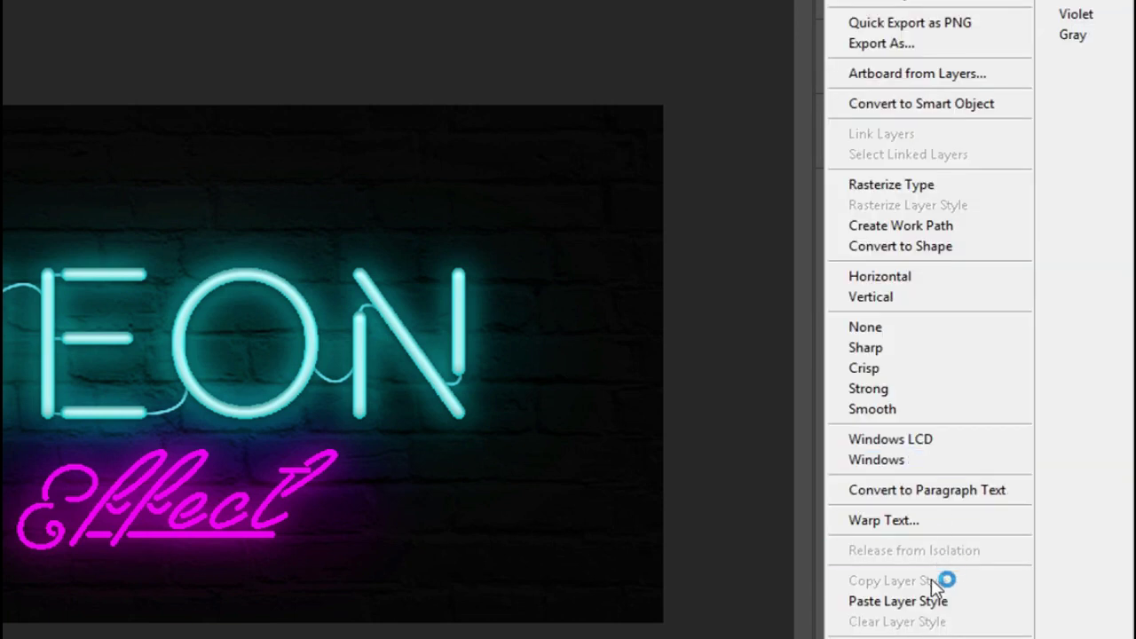
pyautogui.click(887, 611)
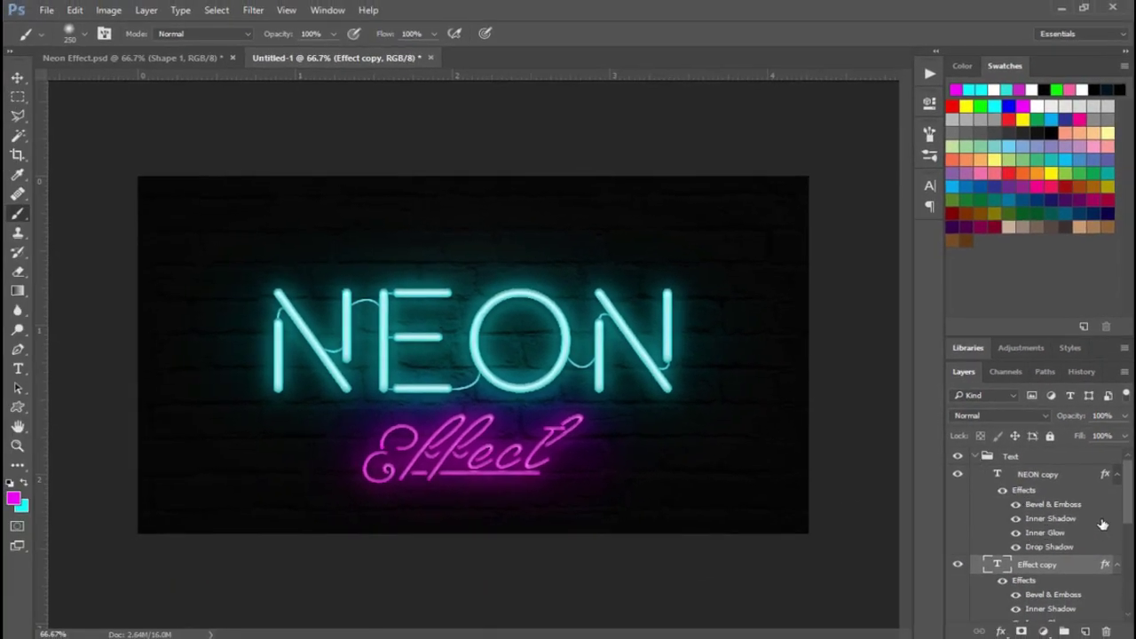
# Paste the same tube style onto the five wire shape layers, Shape 1 to Shape 5
pyautogui.moveTo(1127, 511); pyautogui.dragTo(1121, 592)
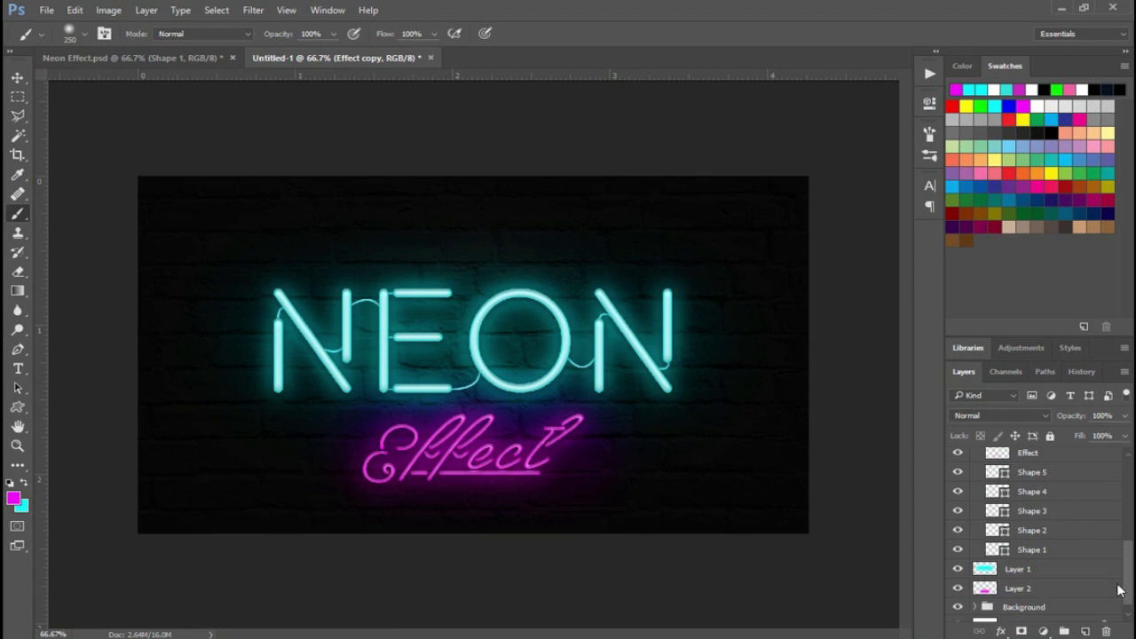
pyautogui.click(1032, 472)
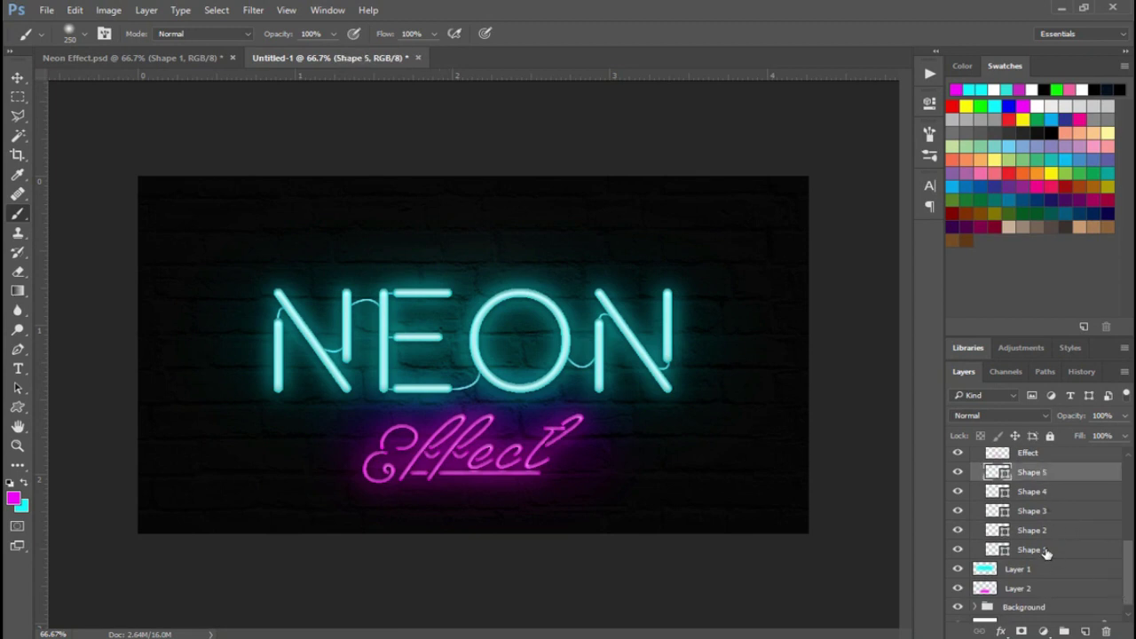
pyautogui.keyDown('shift'); pyautogui.click(1045, 553); pyautogui.keyUp('shift')
pyautogui.hotkey('ctrl', 'e')
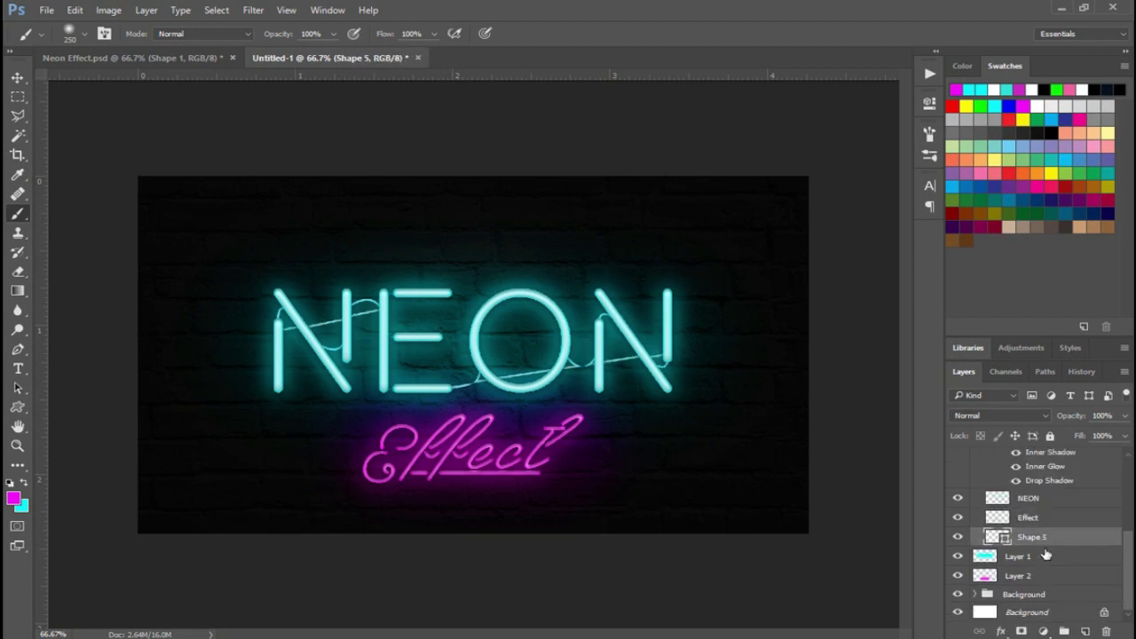
pyautogui.hotkey('ctrl', 'z')
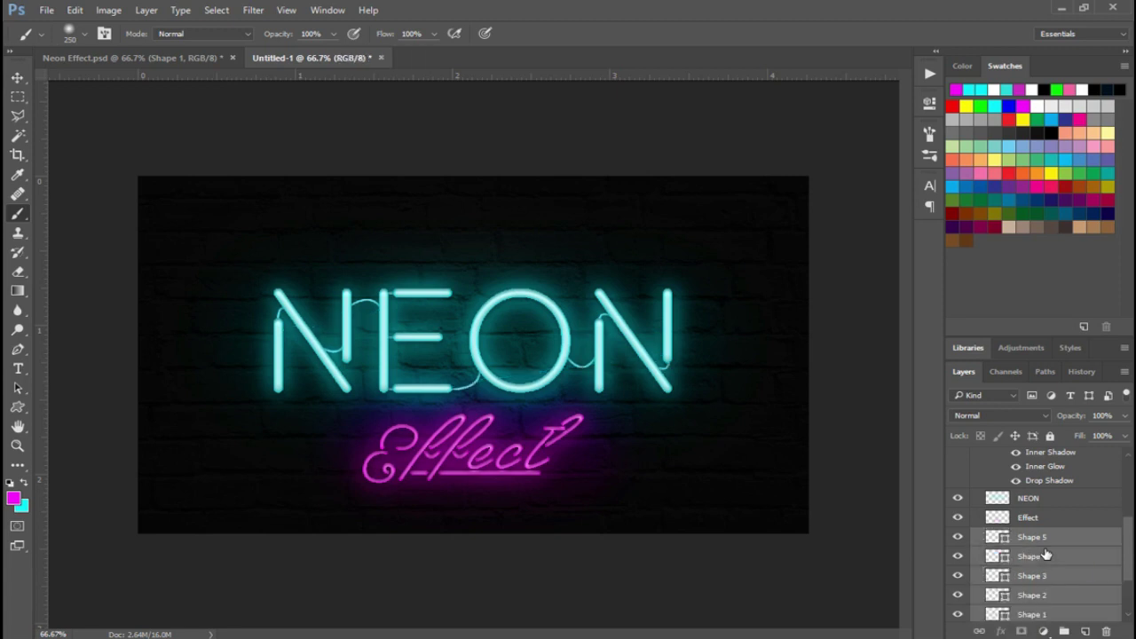
pyautogui.scroll(-2, 1092, 510)
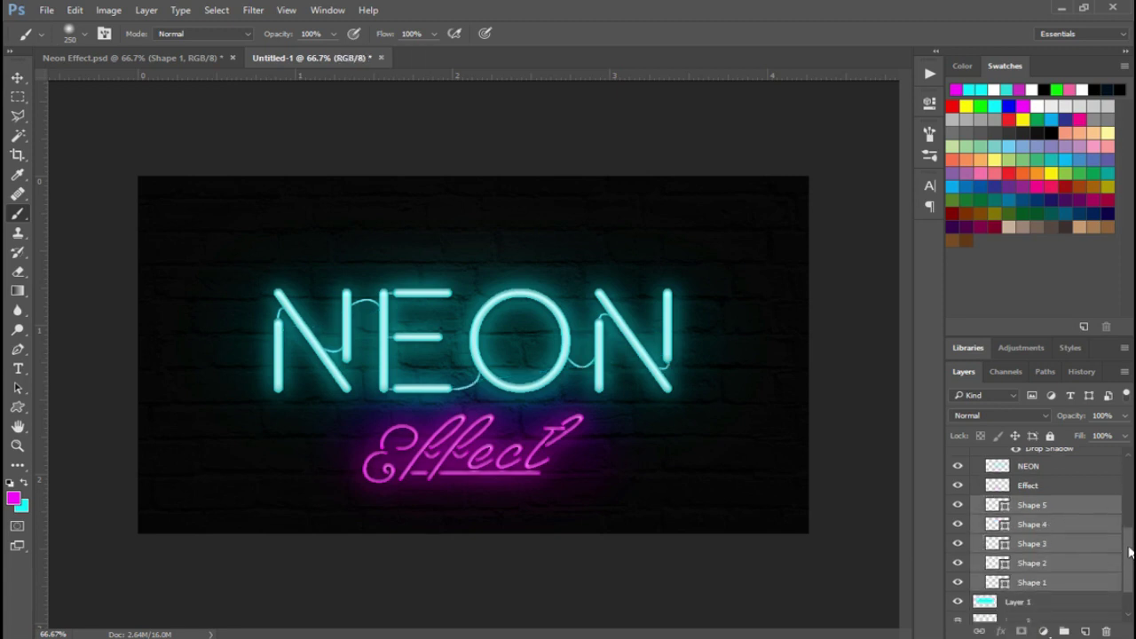
pyautogui.scroll(-2, 1057, 495)
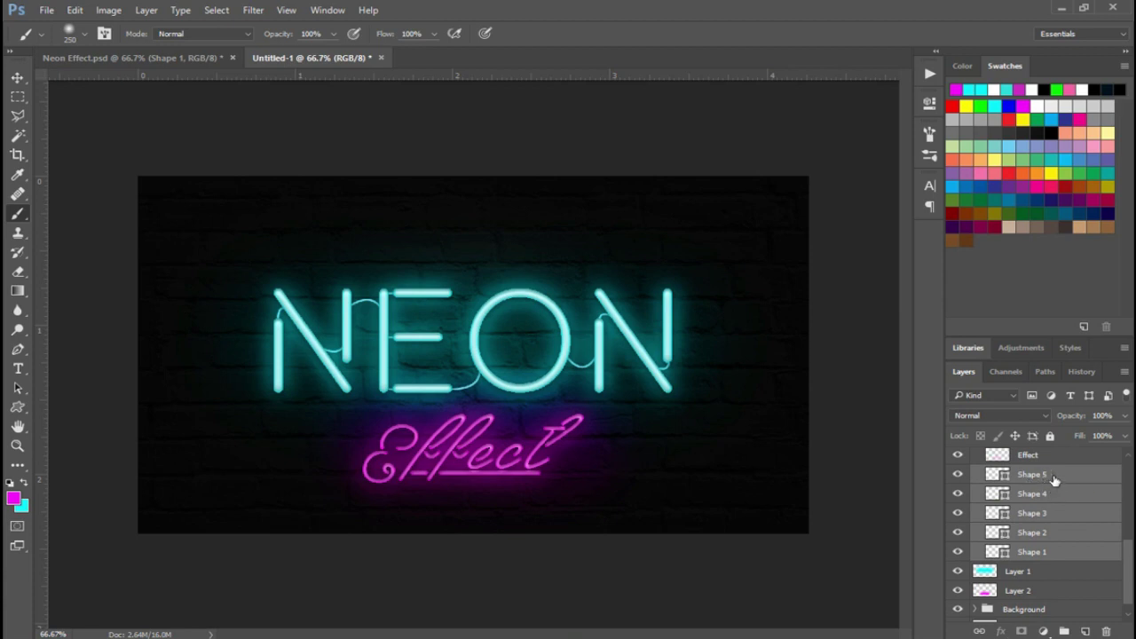
pyautogui.rightClick(1053, 479)
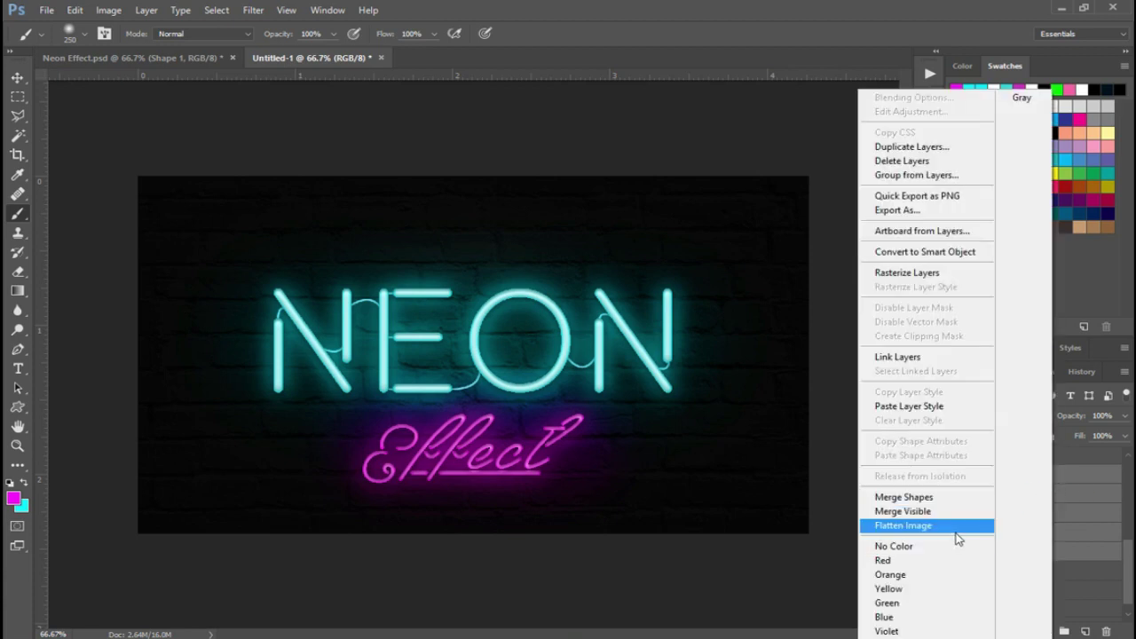
pyautogui.click(940, 408)
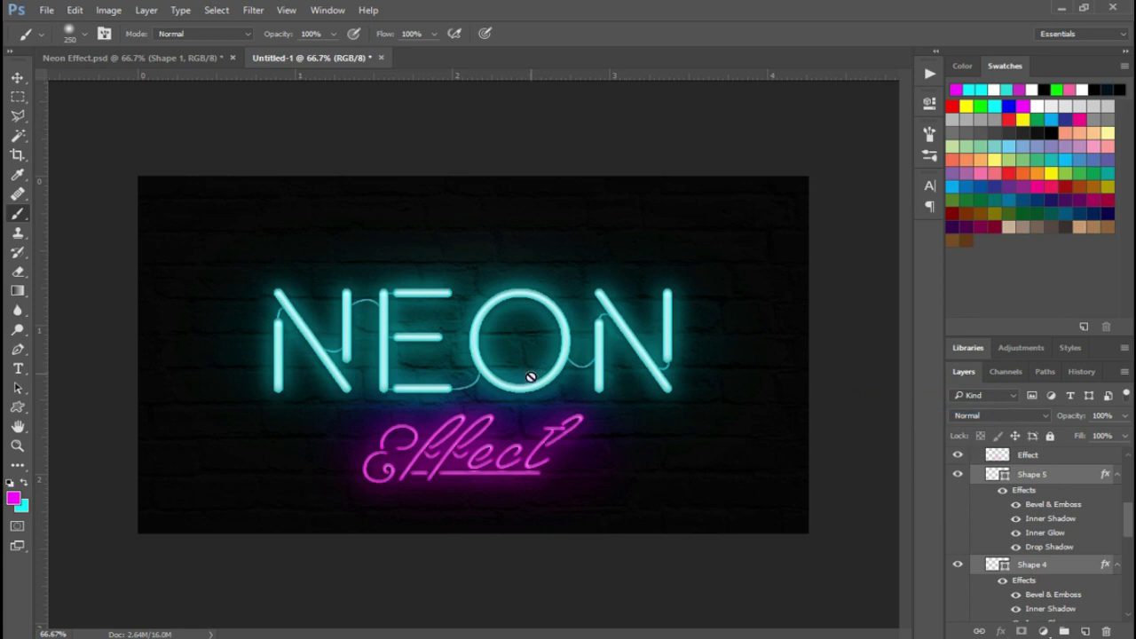
pyautogui.scroll(-2, 1125, 500)
pyautogui.scroll(-3, 1126, 499)
pyautogui.scroll(-3, 1126, 500)
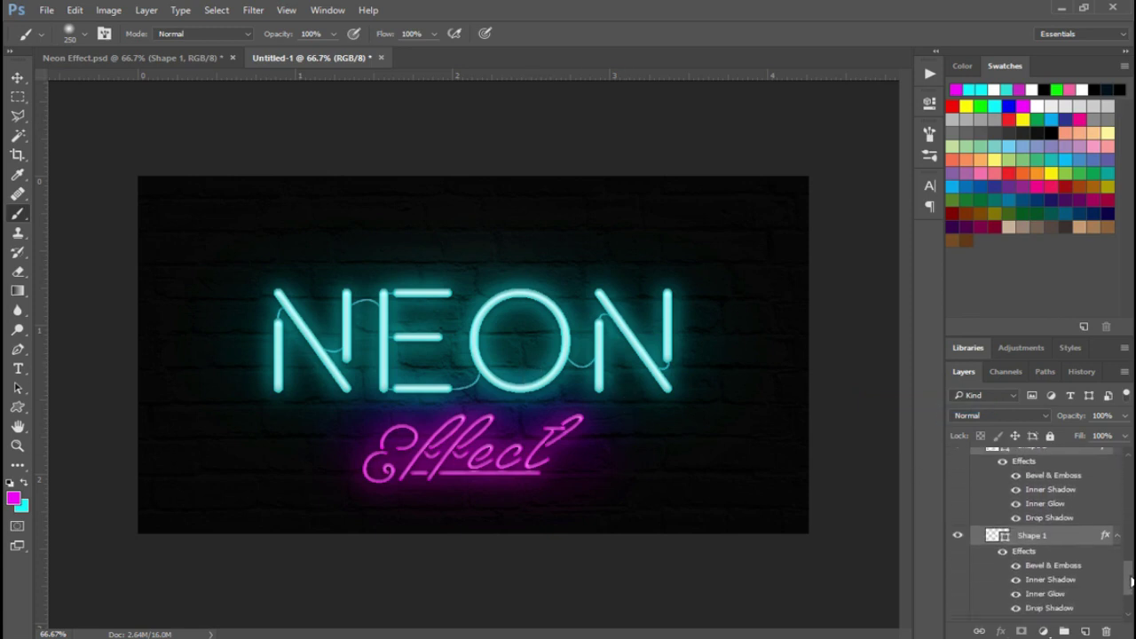
pyautogui.scroll(-3, 1125, 499)
pyautogui.scroll(5, 1047, 551)
pyautogui.scroll(5, 1047, 550)
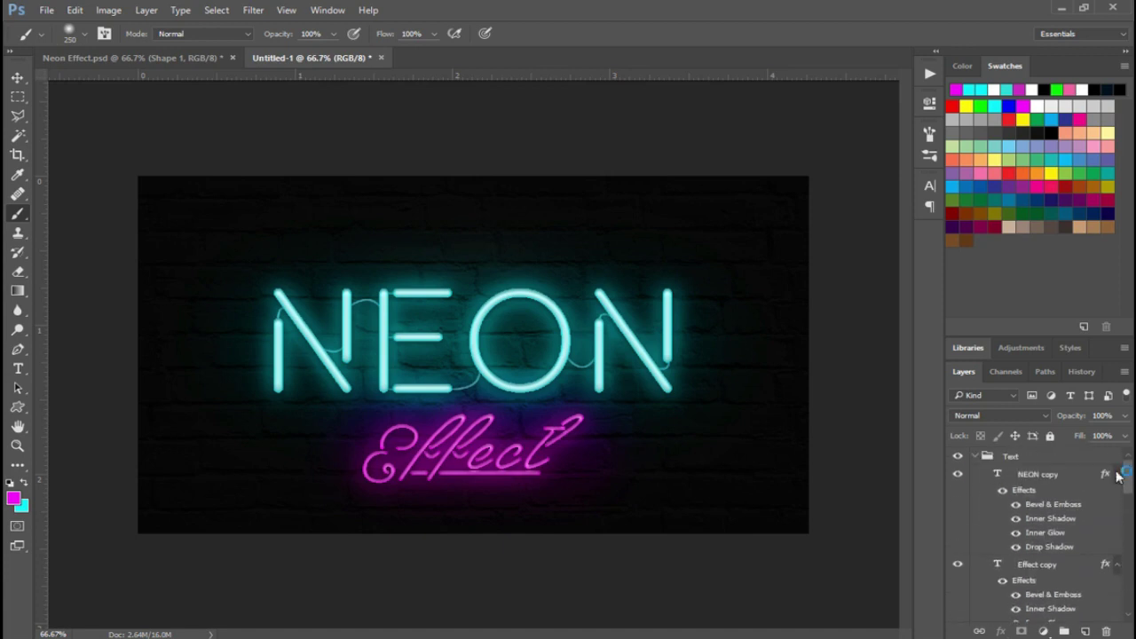
pyautogui.click(975, 456)
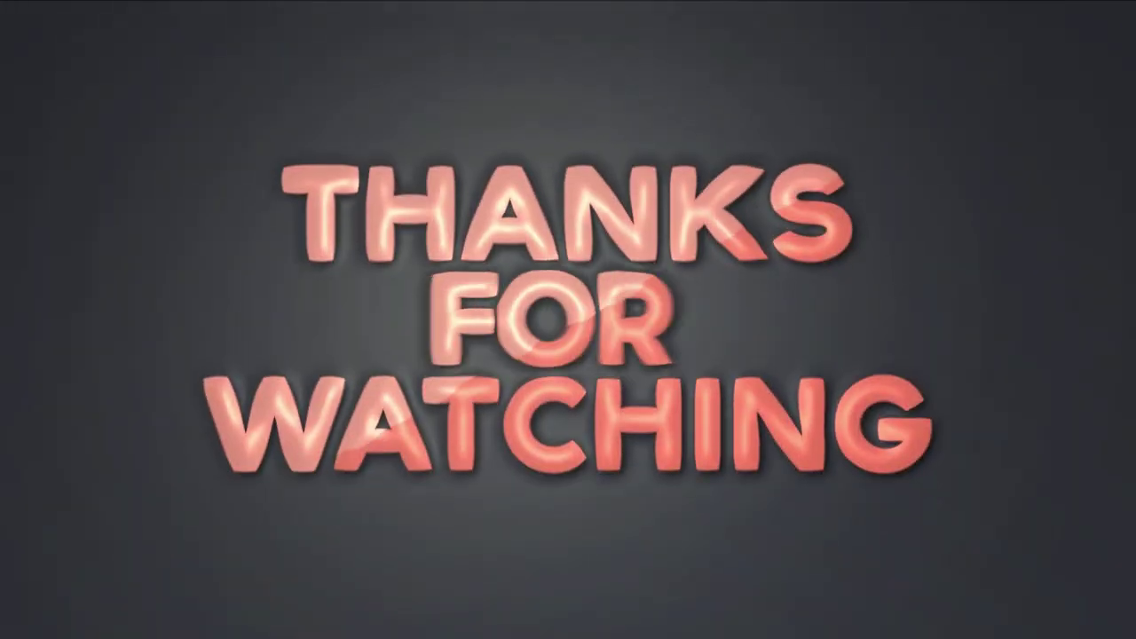